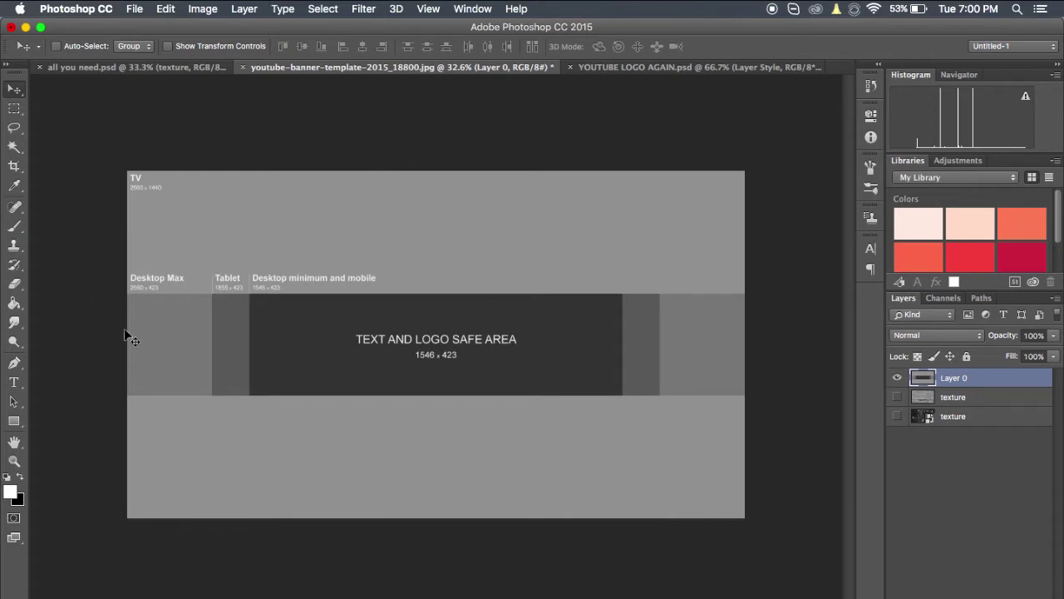
- Add a new layer above the banner template and marquee-select the full-width area below the text and logo safe-area band
{"action": "left_click", "coordinate": [14, 108]}
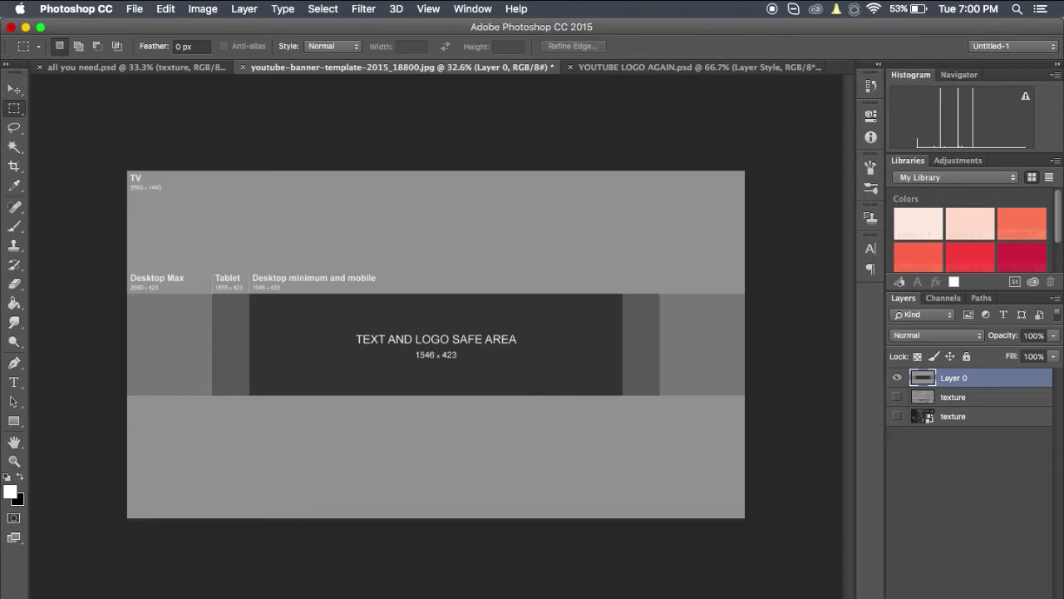
{"action": "left_click", "coordinate": [1022, 574]}
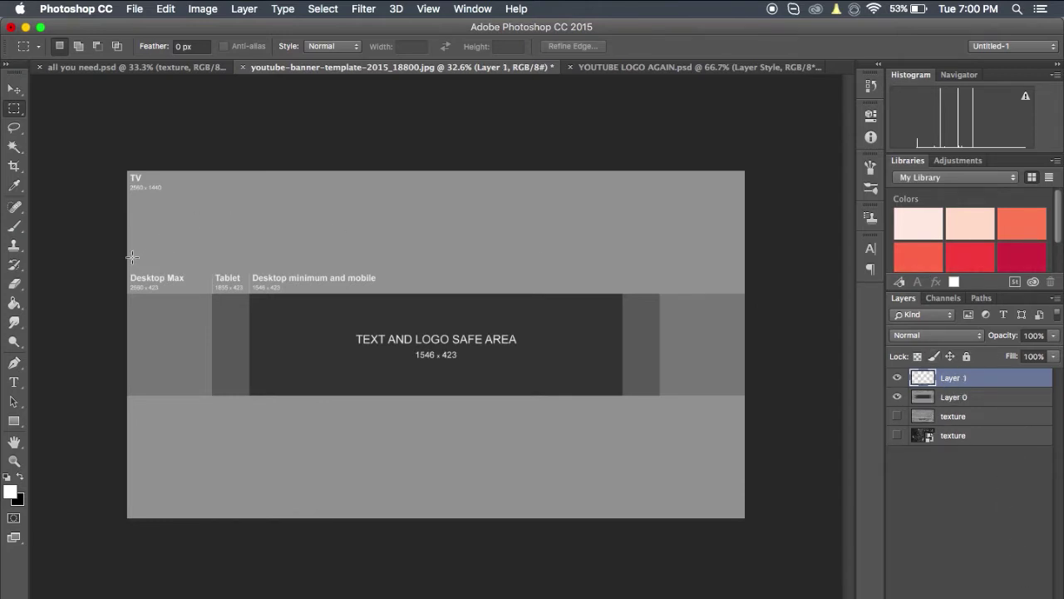
{"action": "left_click", "coordinate": [14, 110]}
{"action": "left_click", "coordinate": [14, 113]}
{"action": "scroll", "coordinate": [764, 421], "scroll_direction": "up", "scroll_amount": 10}
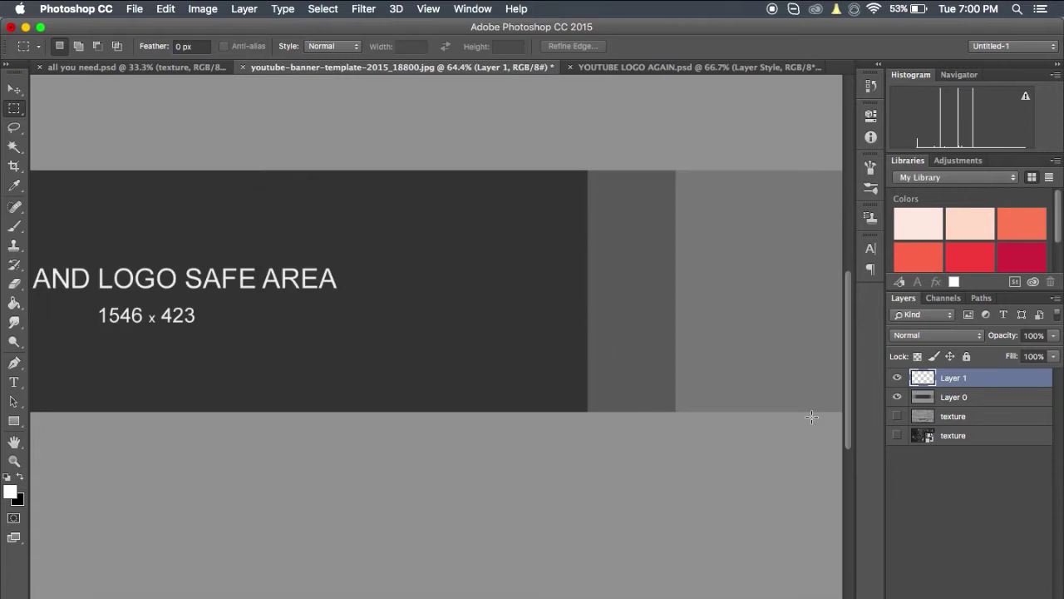
{"action": "left_click_drag", "start_coordinate": [783, 402], "coordinate": [290, 349]}
{"action": "scroll", "coordinate": [490, 366], "scroll_direction": "up", "scroll_amount": 3}
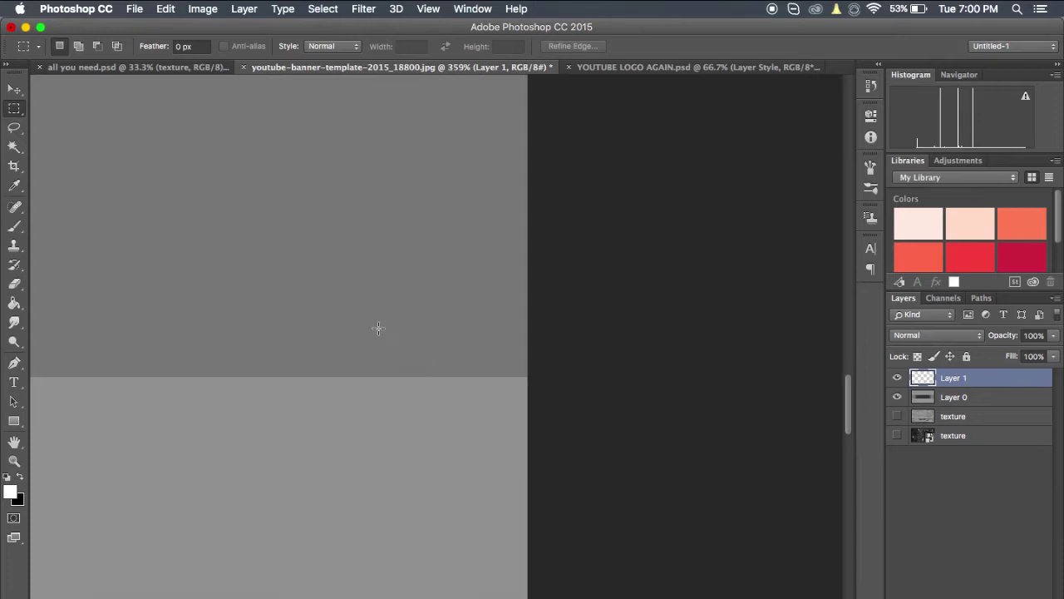
{"action": "left_click_drag", "start_coordinate": [205, 268], "coordinate": [316, 297]}
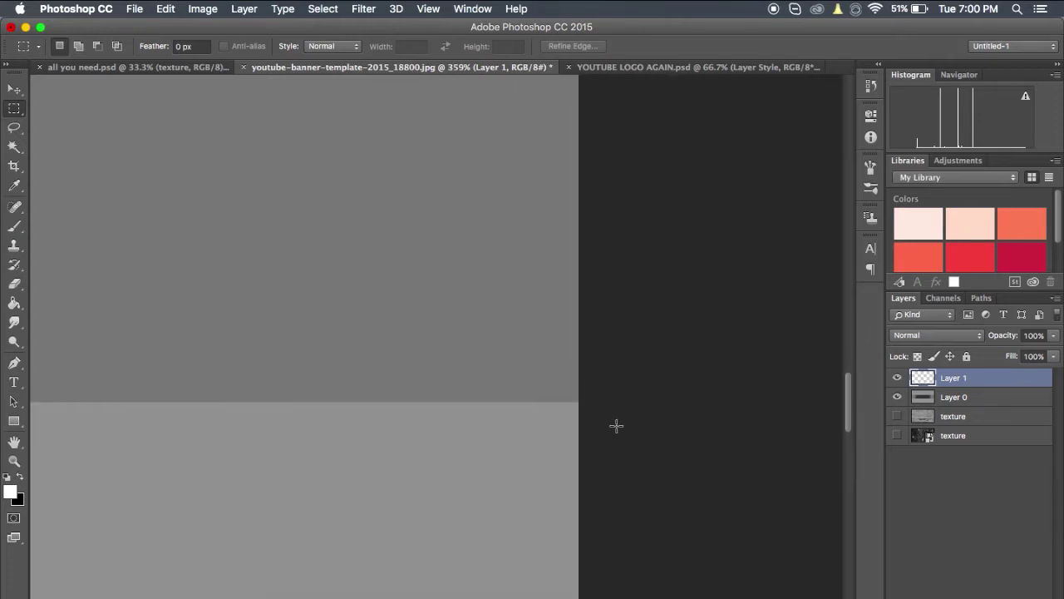
{"action": "scroll", "coordinate": [640, 429], "scroll_direction": "up", "scroll_amount": 2}
{"action": "scroll", "coordinate": [656, 436], "scroll_direction": "up", "scroll_amount": 2}
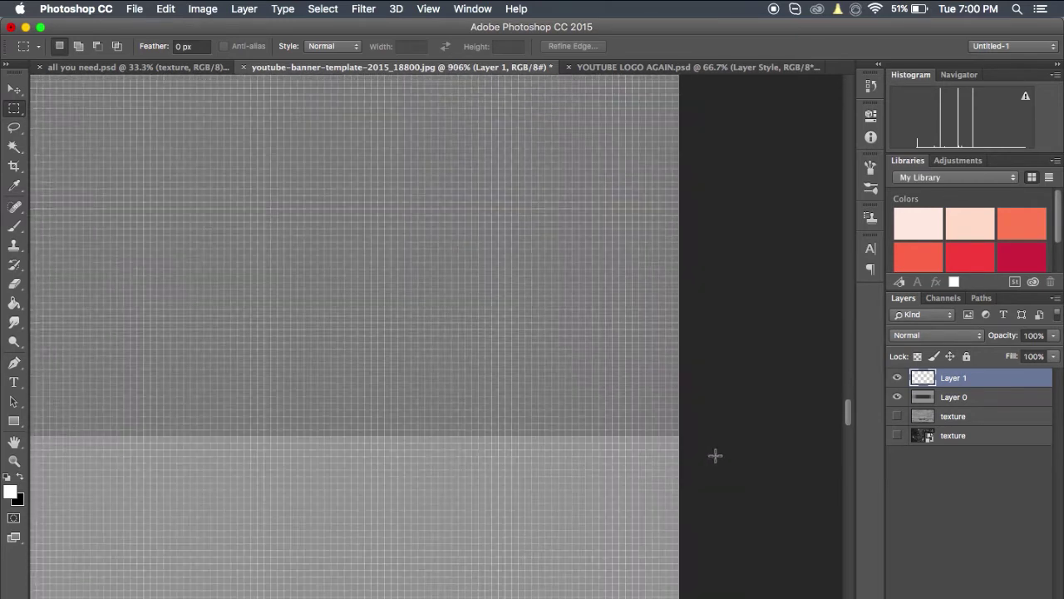
{"action": "left_click_drag", "start_coordinate": [609, 455], "coordinate": [607, 201]}
{"action": "scroll", "coordinate": [608, 201], "scroll_direction": "down", "scroll_amount": 5}
{"action": "scroll", "coordinate": [608, 200], "scroll_direction": "up", "scroll_amount": 3}
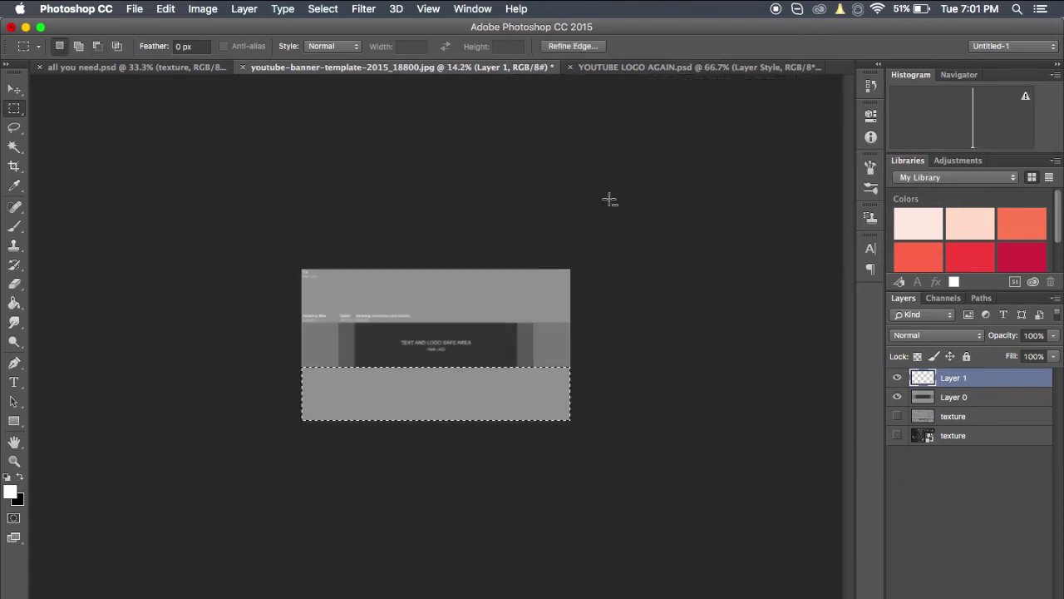
{"action": "key", "text": "super+0"}
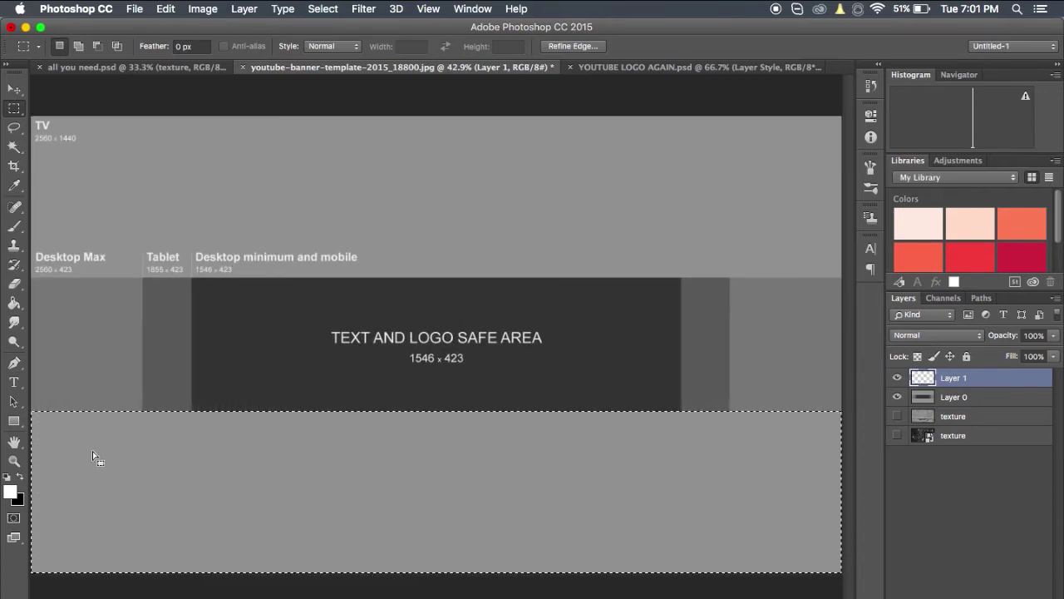
- Fill the selected lower area of the new layer with black using the Paint Bucket
{"action": "key", "text": "x"}
{"action": "key", "text": "g"}
{"action": "right_click", "coordinate": [15, 302]}
{"action": "left_click", "coordinate": [66, 301]}
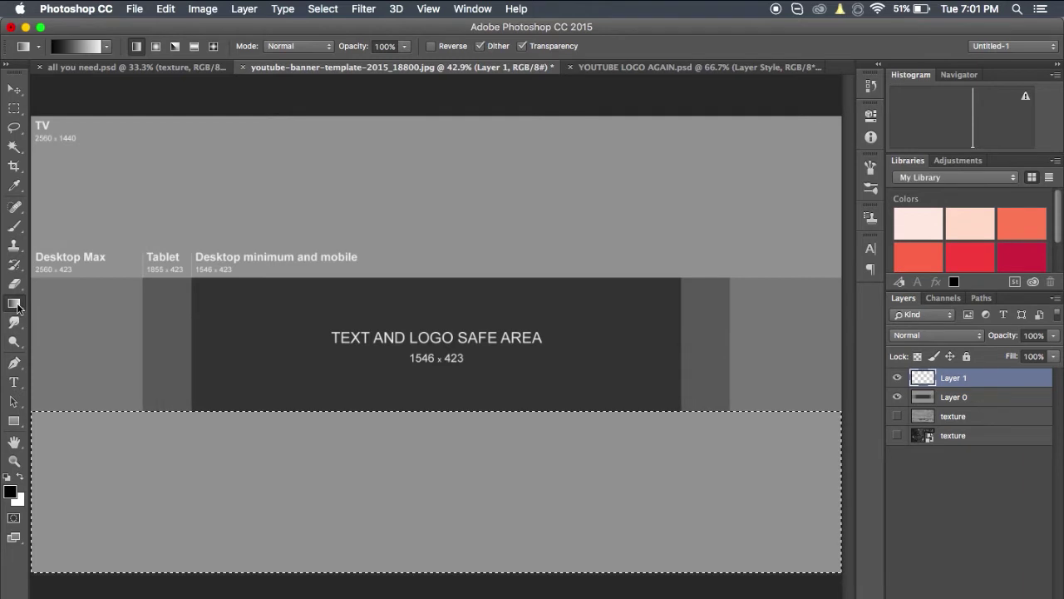
{"action": "right_click", "coordinate": [16, 306]}
{"action": "left_click", "coordinate": [48, 315]}
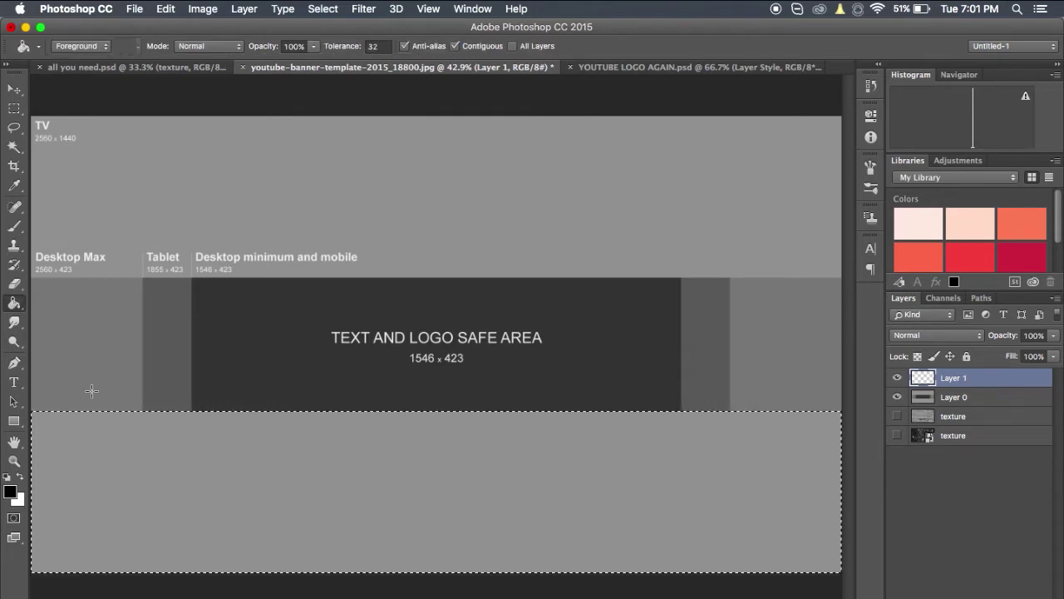
{"action": "left_click", "coordinate": [159, 456]}
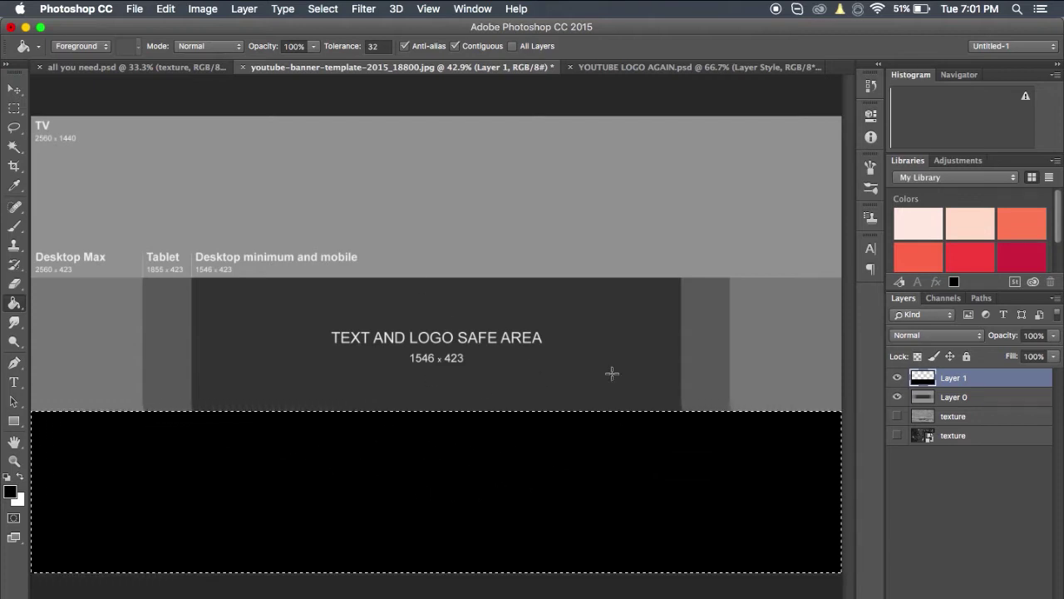
- Select the full-width area above the safe-area band, fill it with black, and clear the selection
{"action": "left_click", "coordinate": [14, 108]}
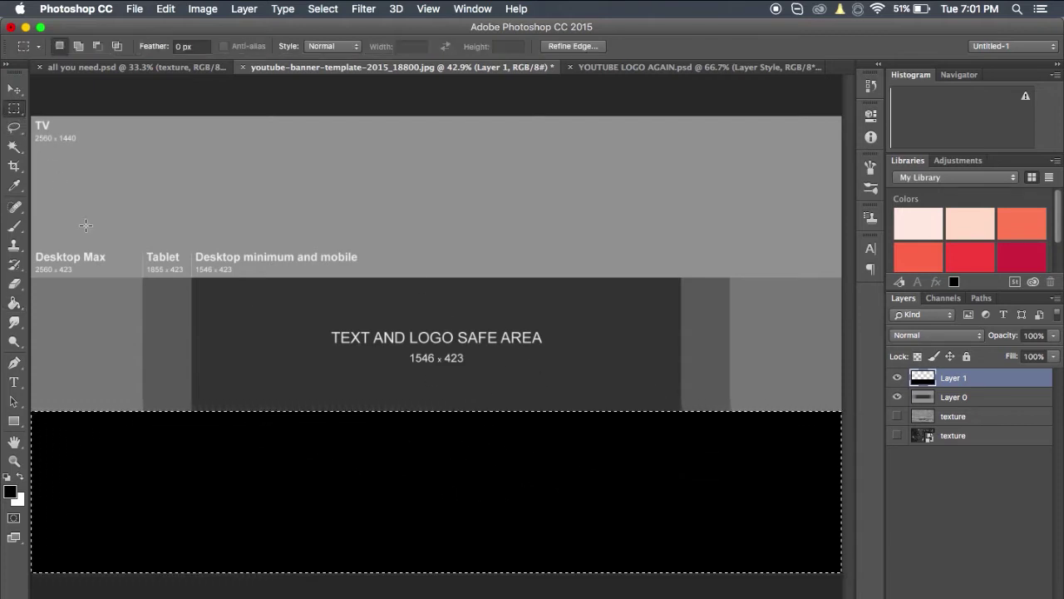
{"action": "mouse_move", "coordinate": [291, 499]}
{"action": "left_mouse_down"}
{"action": "mouse_move", "coordinate": [276, 166]}
{"action": "mouse_move", "coordinate": [294, 181]}
{"action": "left_mouse_up"}
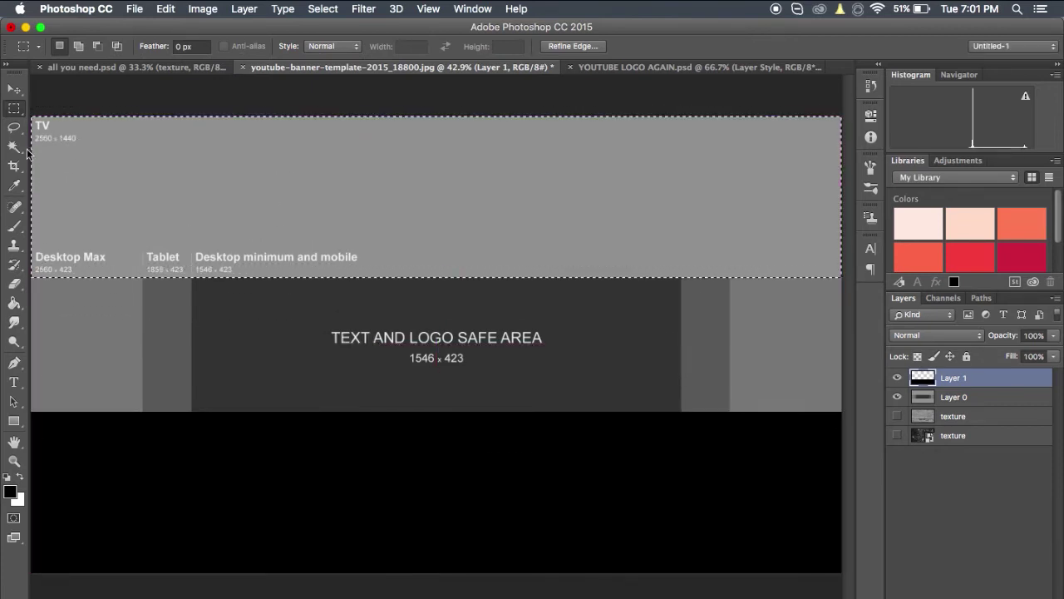
{"action": "key", "text": "g"}
{"action": "left_click", "coordinate": [207, 200]}
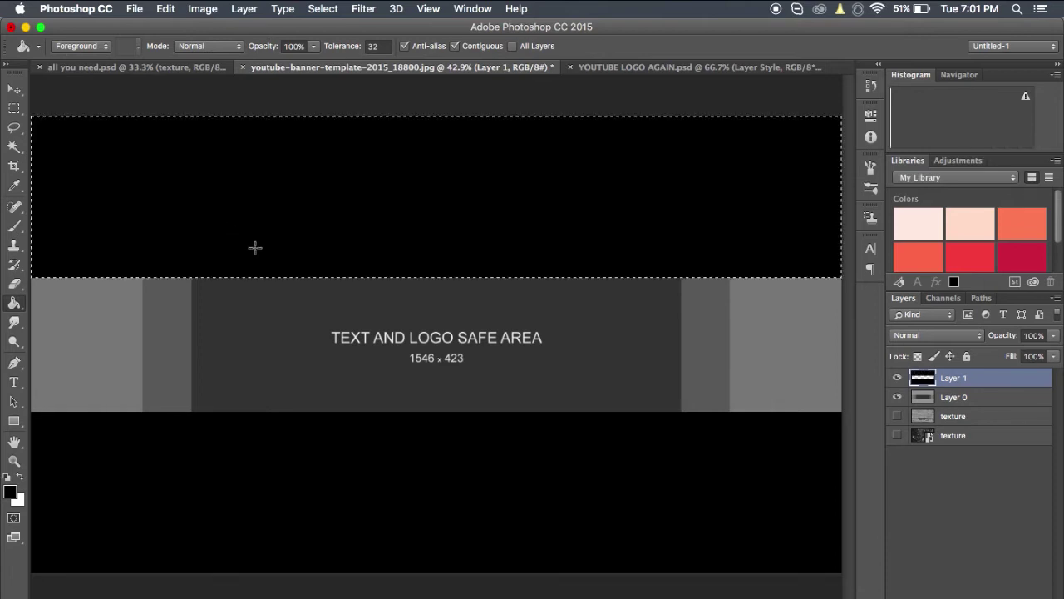
{"action": "key", "text": "super+d"}
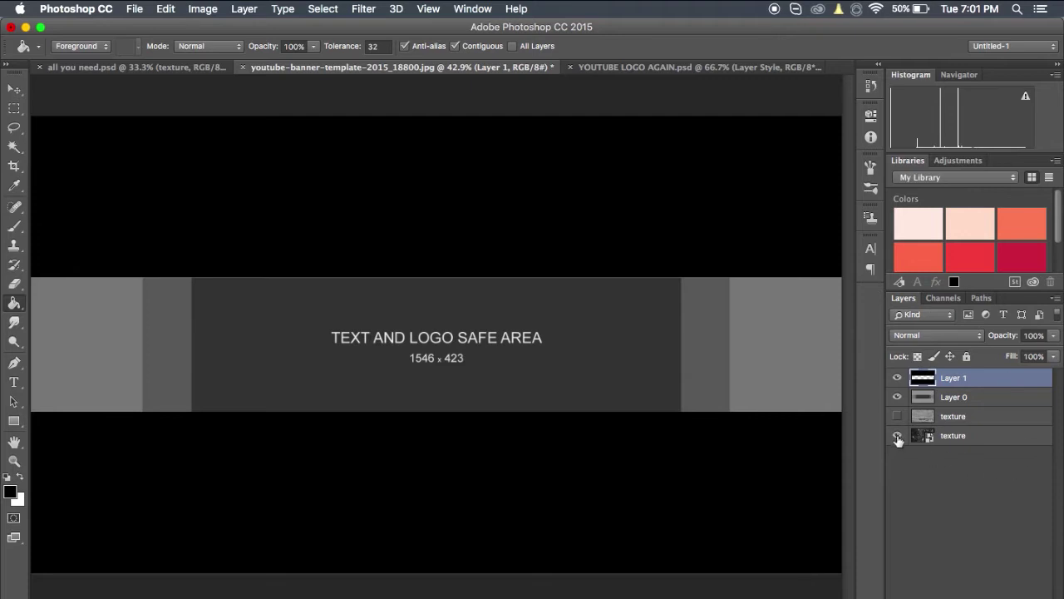
- Show the dark crystal texture layer and move it directly beneath Layer 1, above the template layer
{"action": "left_click", "coordinate": [972, 424]}
{"action": "left_click_drag", "start_coordinate": [972, 433], "coordinate": [973, 388]}
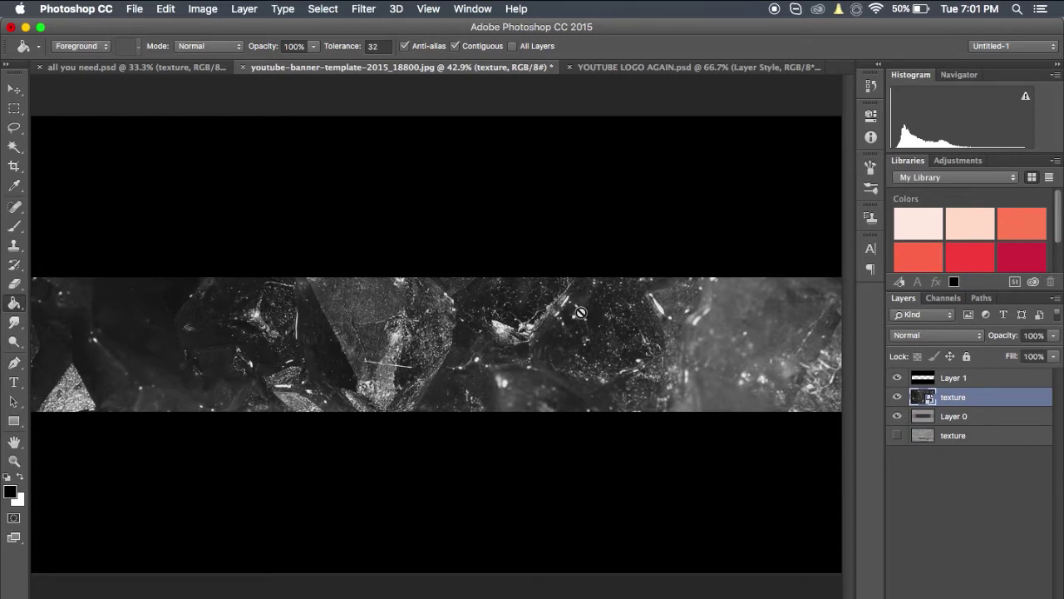
{"action": "scroll", "coordinate": [546, 299], "scroll_direction": "down", "scroll_amount": 1, "text": "alt"}
{"action": "scroll", "coordinate": [545, 298], "scroll_direction": "down", "scroll_amount": 1, "text": "alt"}
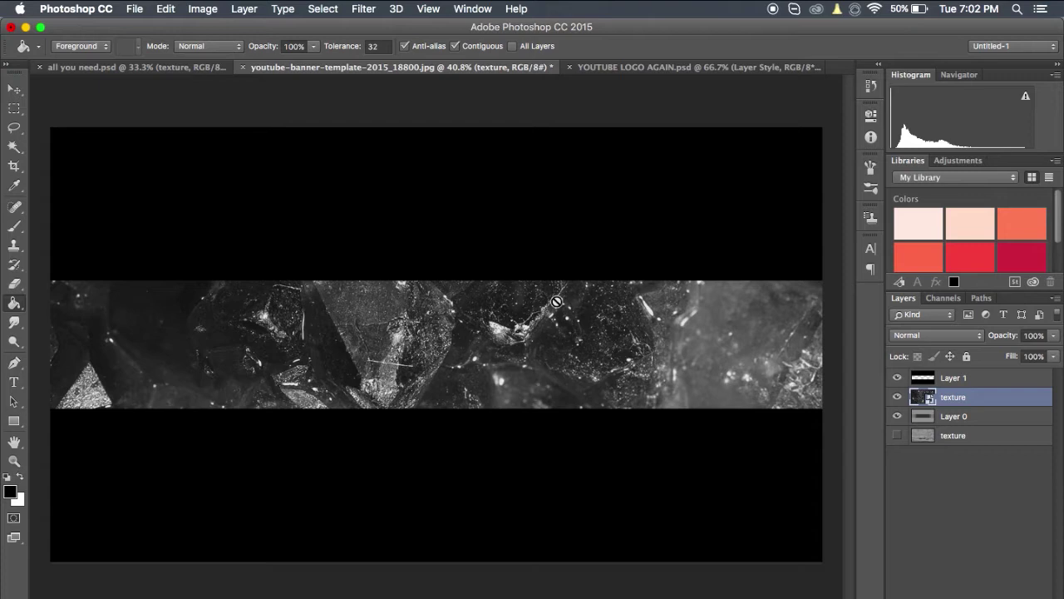
{"action": "key", "text": "super+u"}
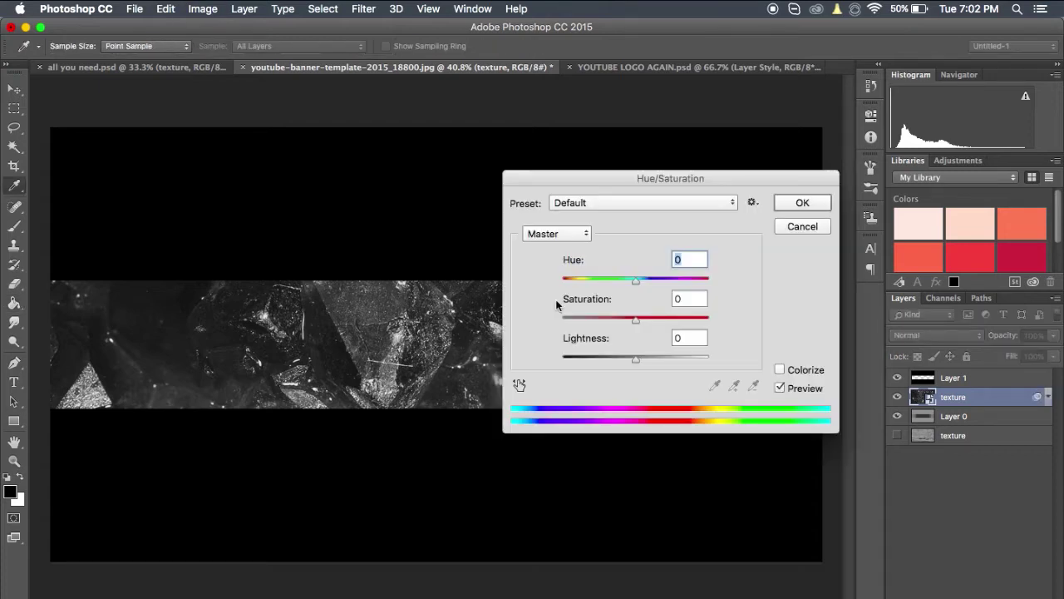
{"action": "left_click_drag", "start_coordinate": [648, 176], "coordinate": [691, 183]}
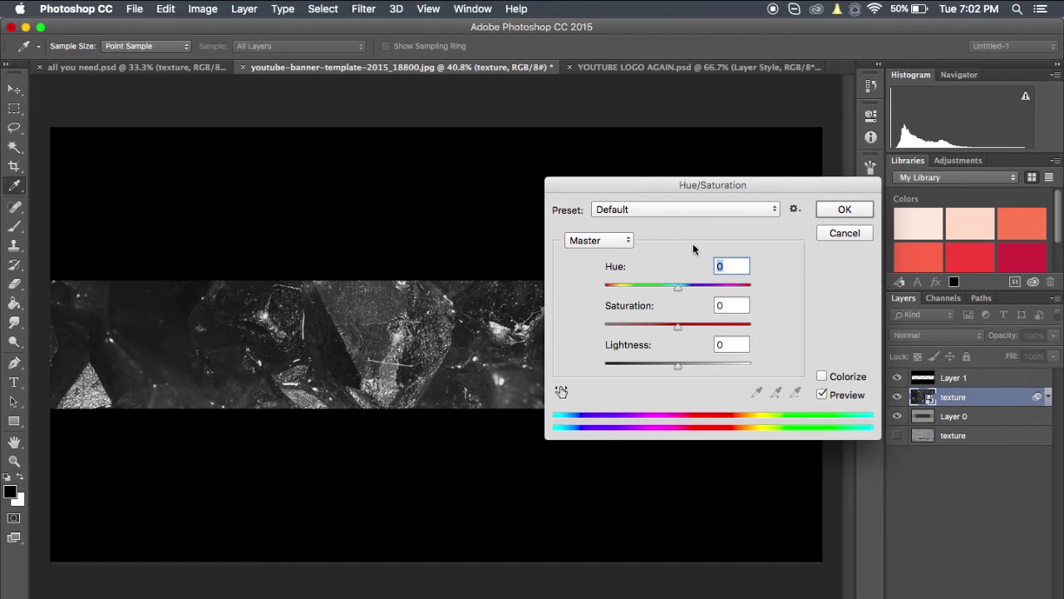
{"action": "mouse_move", "coordinate": [691, 284]}
{"action": "left_mouse_down"}
{"action": "mouse_move", "coordinate": [725, 292]}
{"action": "mouse_move", "coordinate": [744, 283]}
{"action": "mouse_move", "coordinate": [691, 287]}
{"action": "mouse_move", "coordinate": [718, 285]}
{"action": "mouse_move", "coordinate": [703, 284]}
{"action": "left_mouse_up"}
{"action": "left_click", "coordinate": [832, 234]}
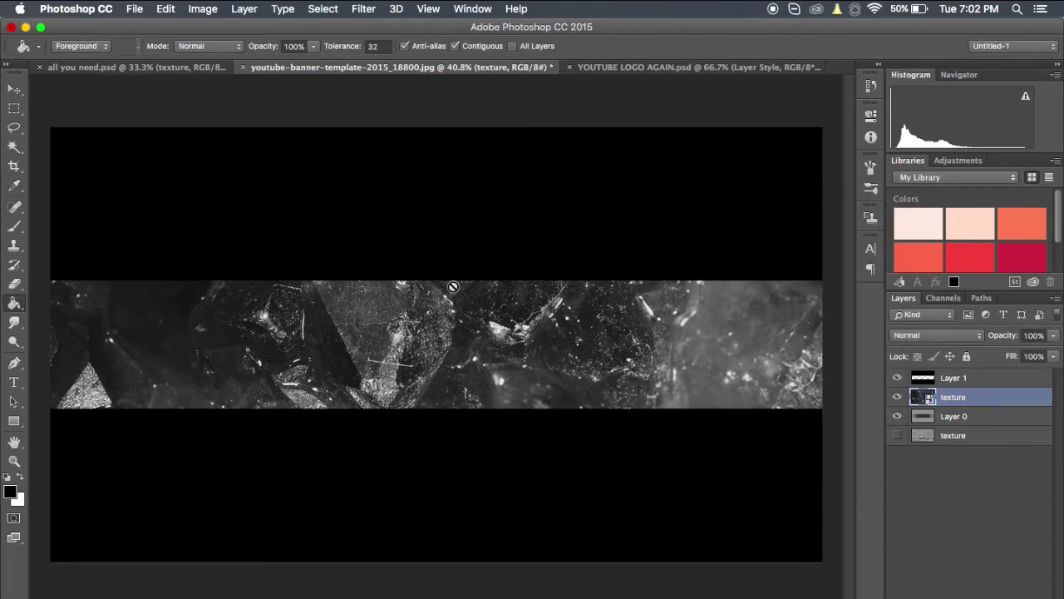
- Set the foreground color to a bright, fully saturated green
{"action": "left_click", "coordinate": [14, 88]}
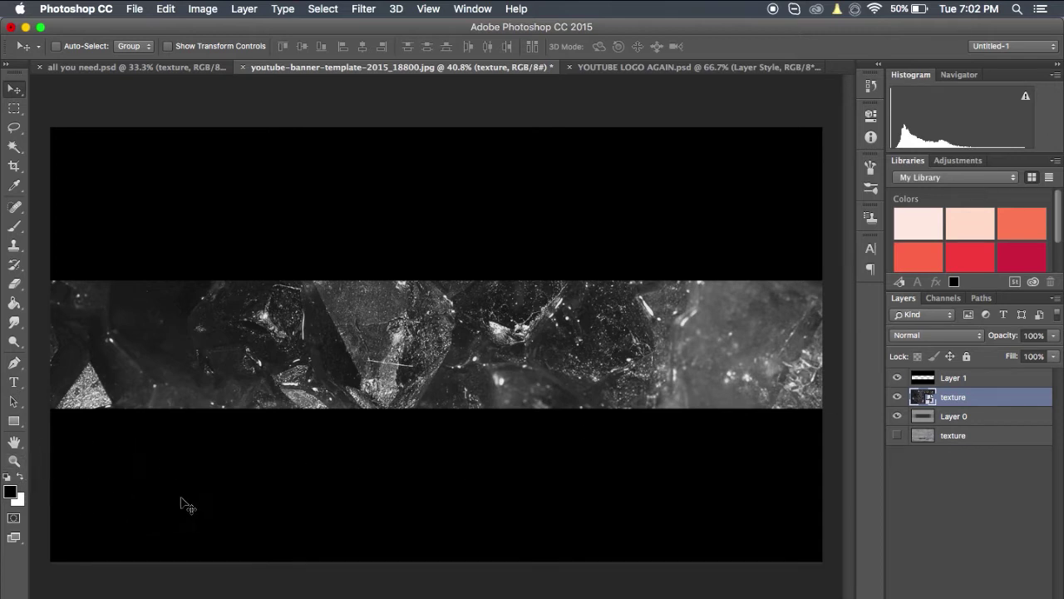
{"action": "left_click", "coordinate": [11, 493]}
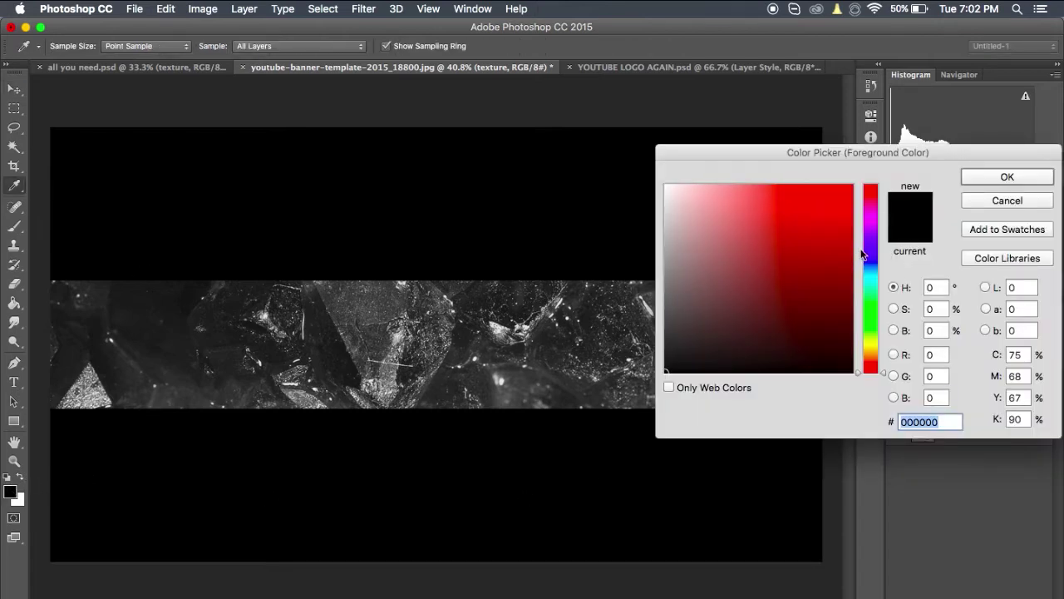
{"action": "mouse_move", "coordinate": [870, 217]}
{"action": "left_mouse_down"}
{"action": "mouse_move", "coordinate": [885, 326]}
{"action": "mouse_move", "coordinate": [888, 297]}
{"action": "mouse_move", "coordinate": [888, 310]}
{"action": "left_mouse_up"}
{"action": "left_click_drag", "start_coordinate": [835, 200], "coordinate": [891, 149]}
{"action": "left_click", "coordinate": [981, 181]}
{"action": "key", "text": "v"}
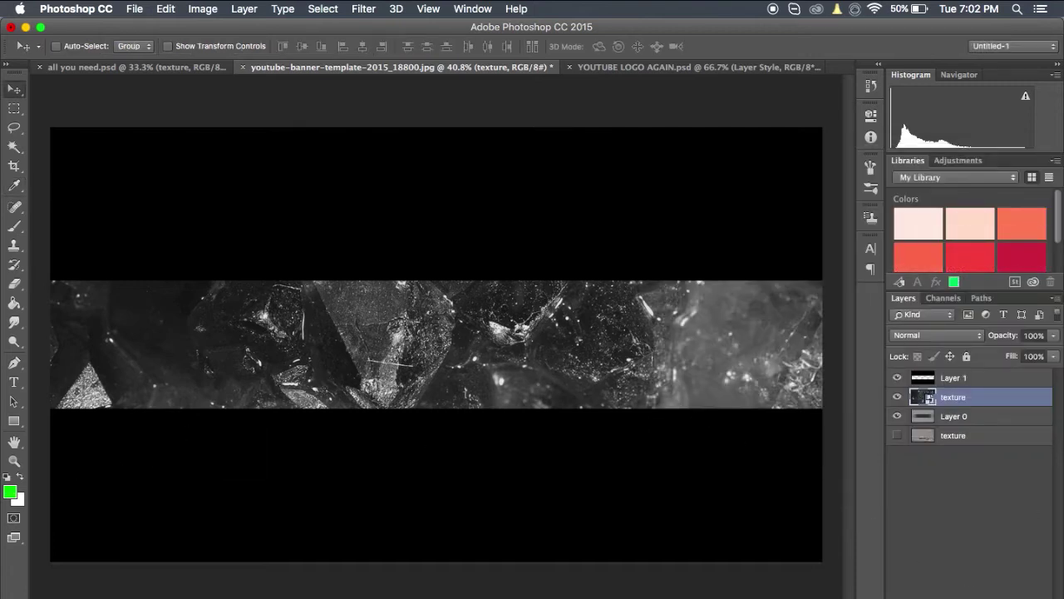
- Fill a new layer above the crystal texture with the green color and set its blend mode to Overlay
{"action": "key", "text": "super+shift+alt+n"}
{"action": "key", "text": "g"}
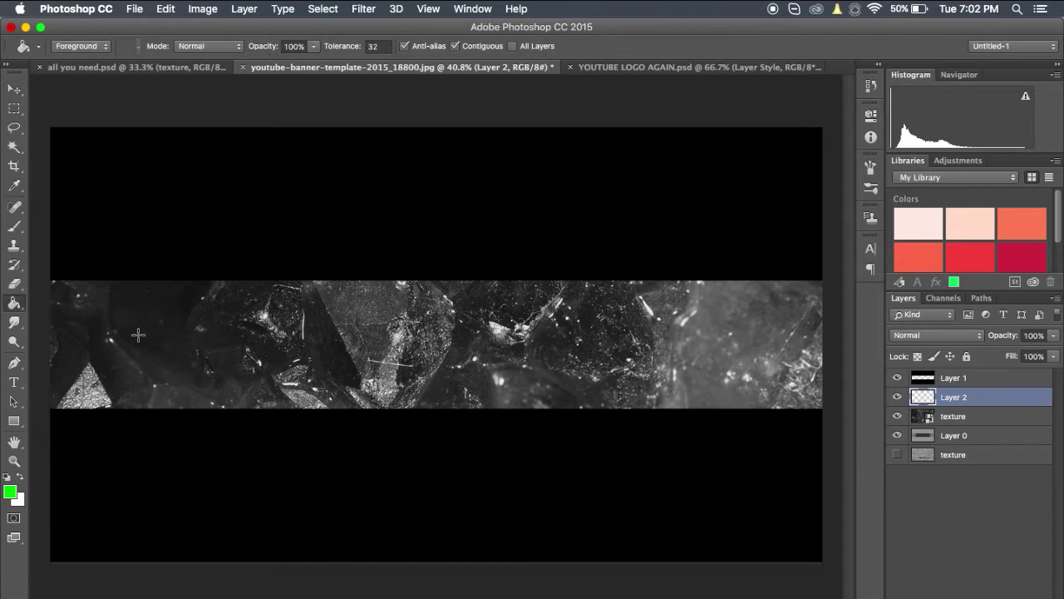
{"action": "left_click", "coordinate": [456, 365]}
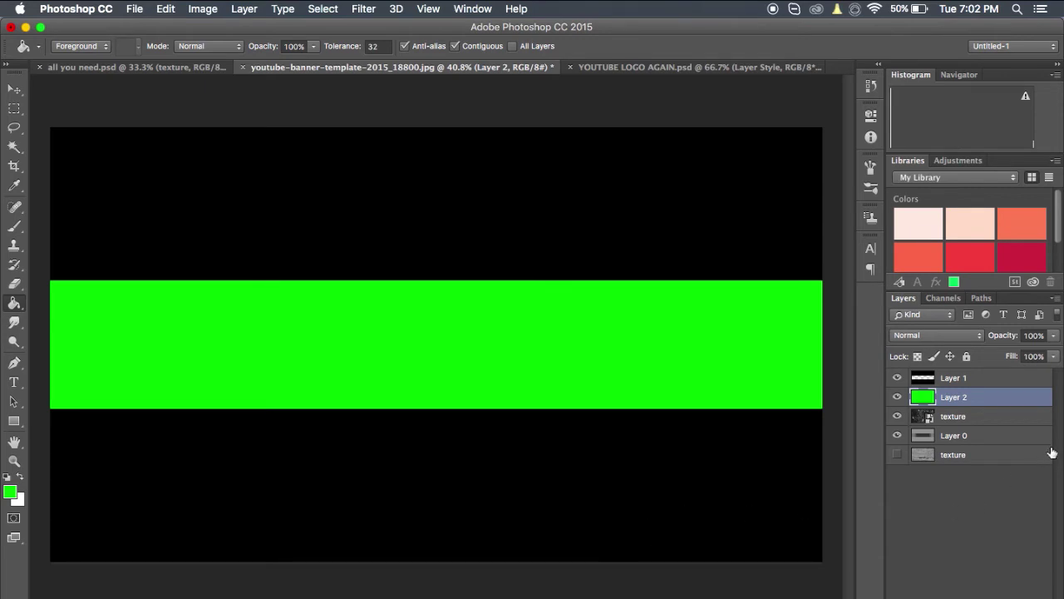
{"action": "left_click", "coordinate": [960, 336]}
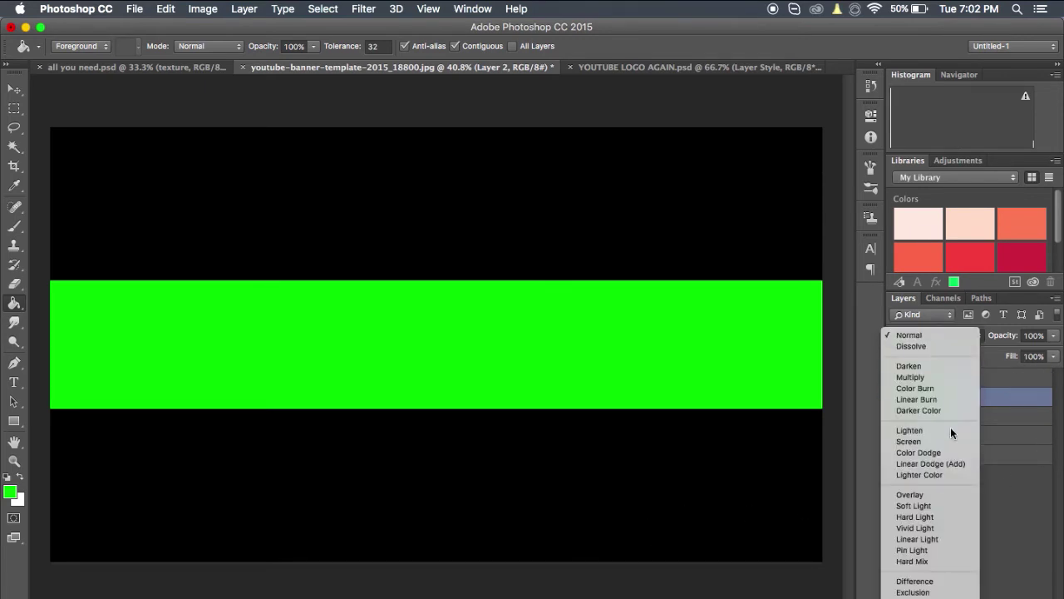
{"action": "left_click", "coordinate": [933, 492]}
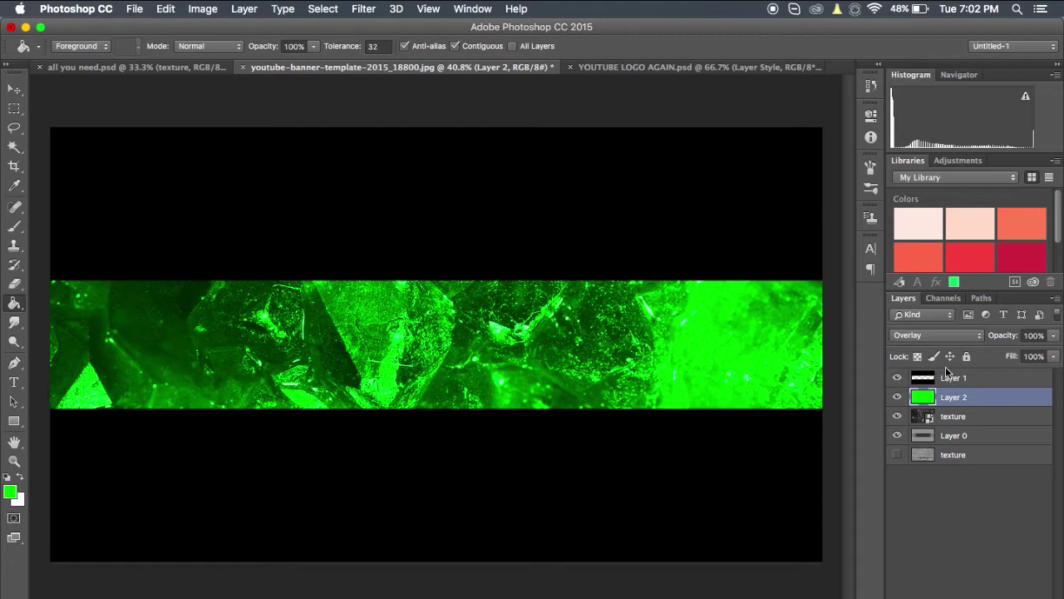
{"action": "left_click", "coordinate": [936, 336]}
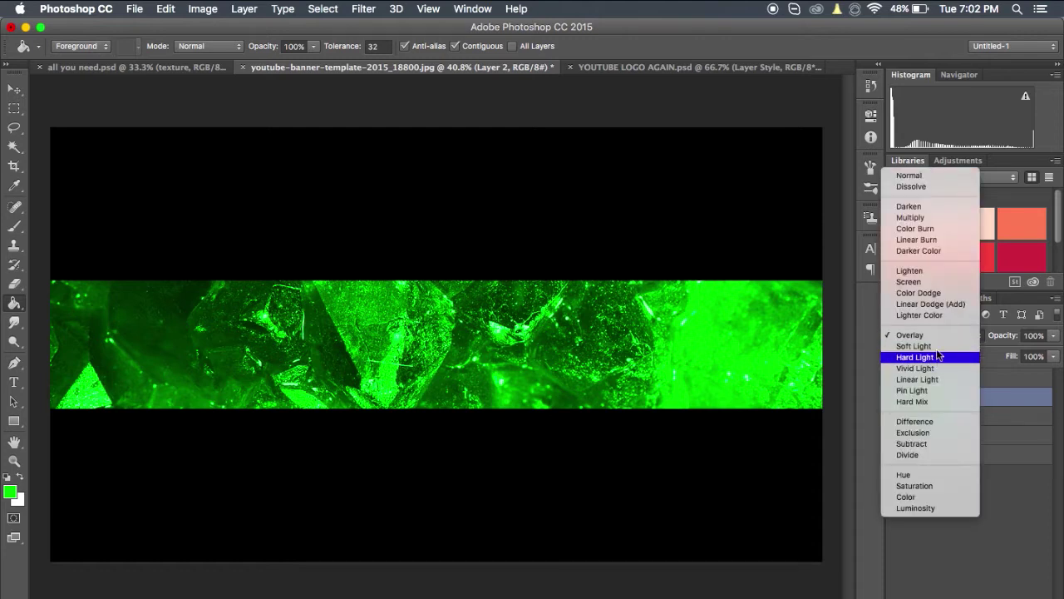
{"action": "left_click", "coordinate": [926, 333]}
{"action": "left_click", "coordinate": [927, 333]}
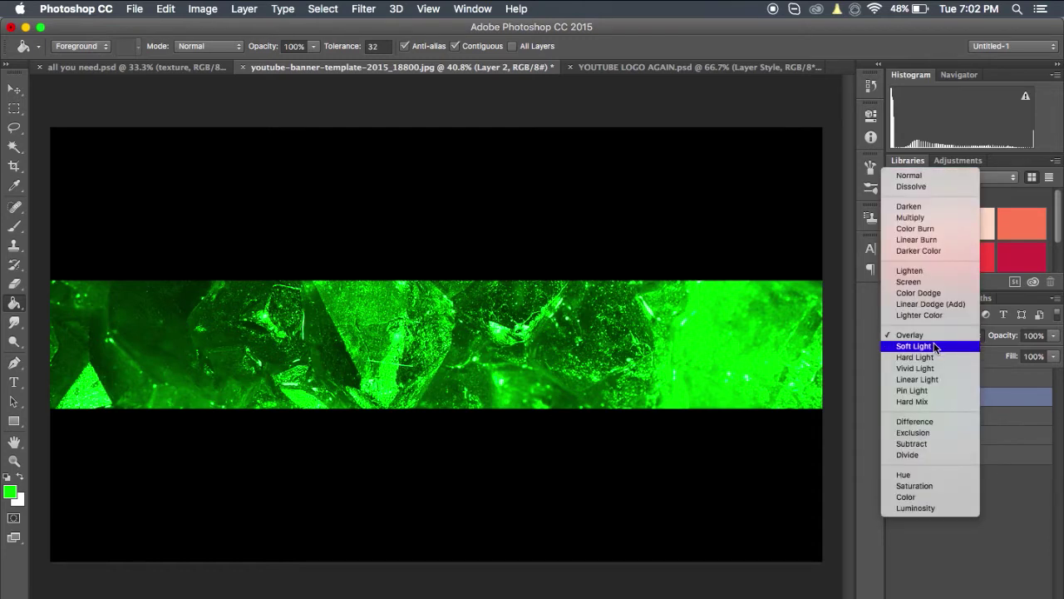
{"action": "left_click", "coordinate": [935, 335]}
{"action": "left_click", "coordinate": [932, 336]}
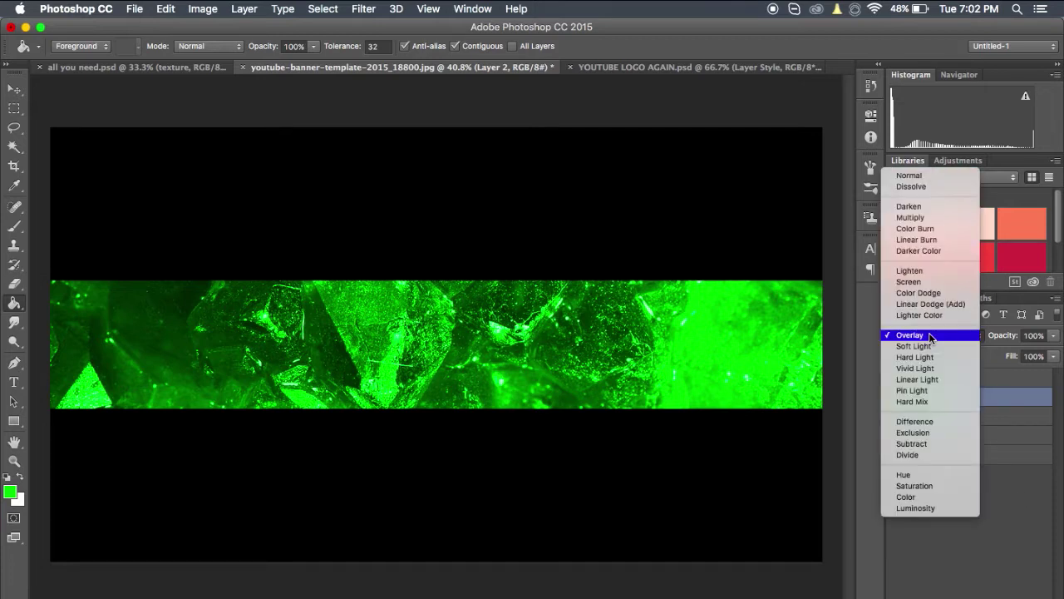
{"action": "left_click", "coordinate": [931, 335]}
{"action": "left_click", "coordinate": [931, 335]}
{"action": "left_click", "coordinate": [929, 335]}
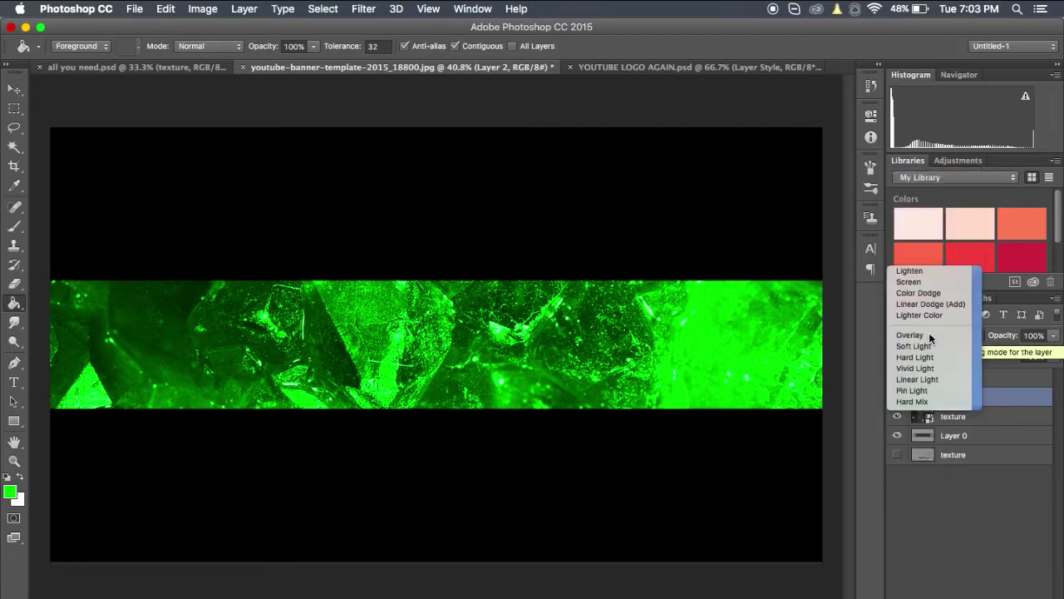
{"action": "left_click", "coordinate": [930, 336]}
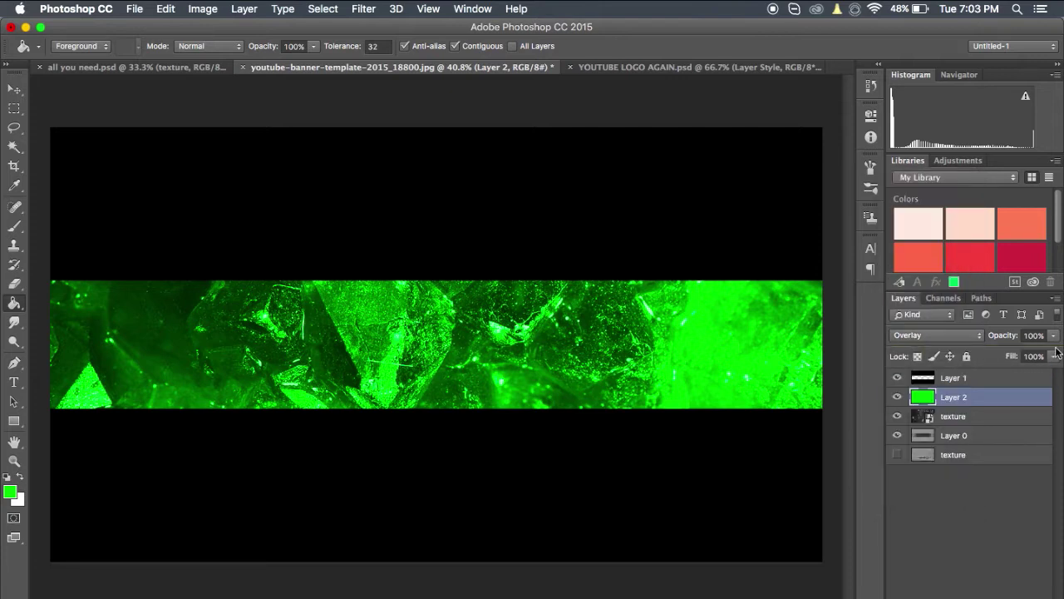
- Set the green Overlay layer's opacity to 40%
{"action": "left_click_drag", "start_coordinate": [1055, 340], "coordinate": [1017, 349]}
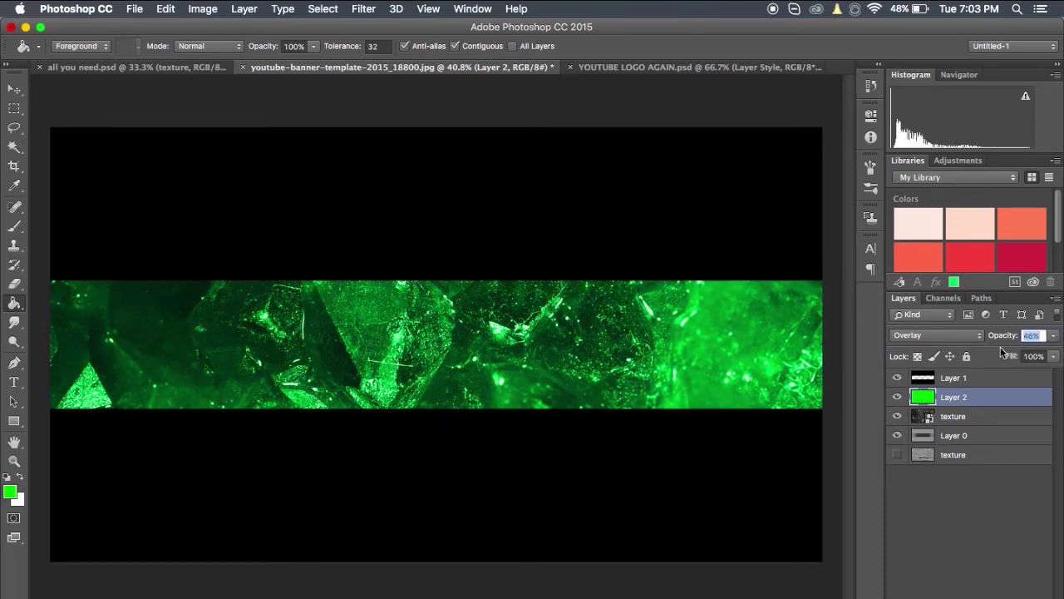
{"action": "type", "text": "40"}
{"action": "key", "text": "Return"}
- Add an empty layer directly above the green Overlay layer and reset the foreground and background colors to black and white
{"action": "key", "text": "super+alt+shift+n"}
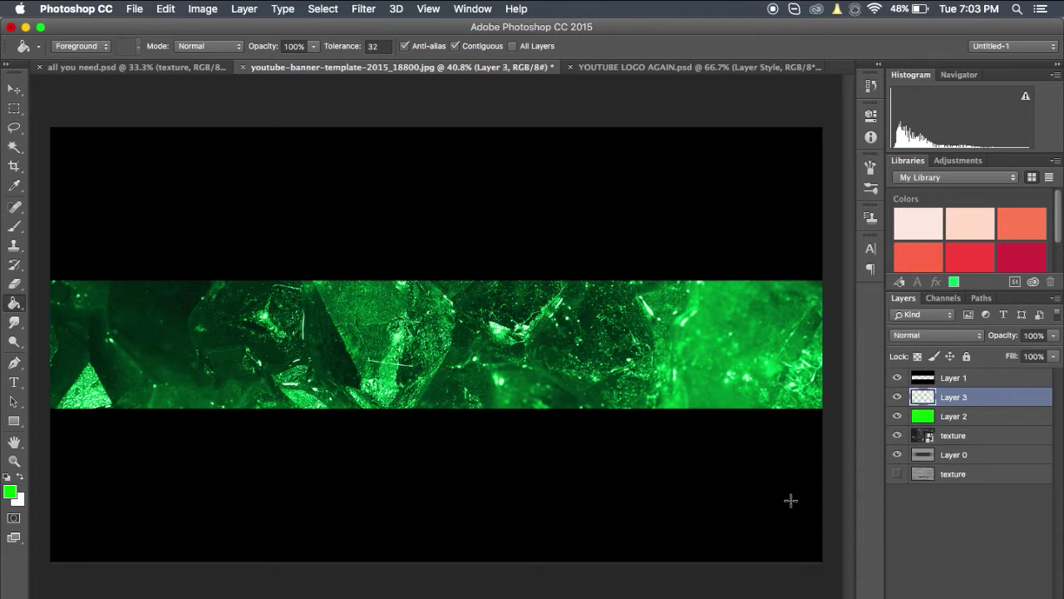
{"action": "key", "text": "d"}
{"action": "scroll", "coordinate": [191, 363], "scroll_direction": "down", "scroll_amount": 3}
{"action": "scroll", "coordinate": [198, 364], "scroll_direction": "down", "scroll_amount": 2}
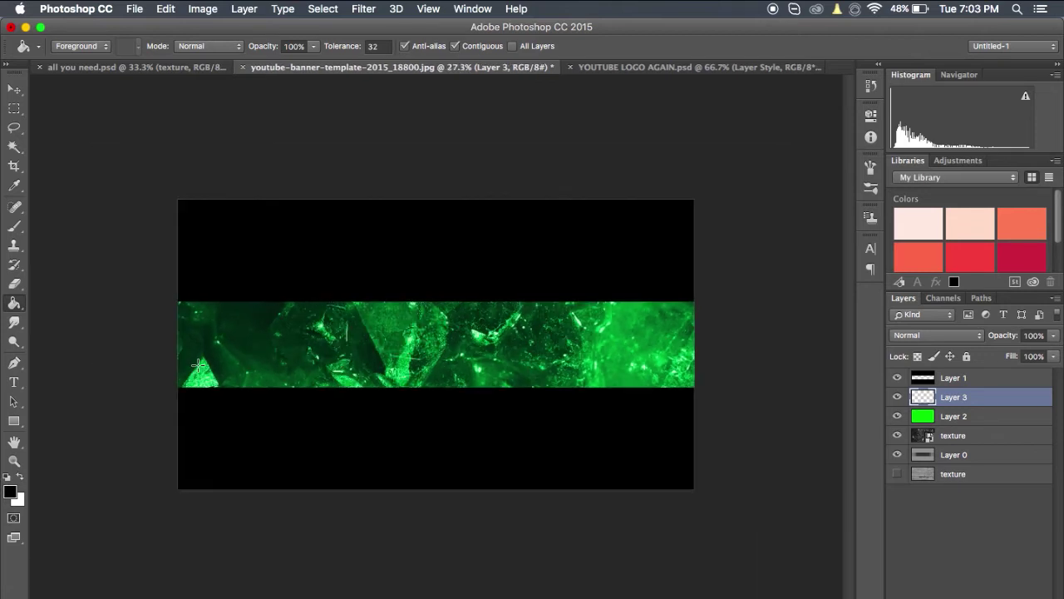
{"action": "scroll", "coordinate": [200, 359], "scroll_direction": "up", "scroll_amount": 1}
- Enlarge the soft round Brush to 800 px
{"action": "key", "text": "b"}
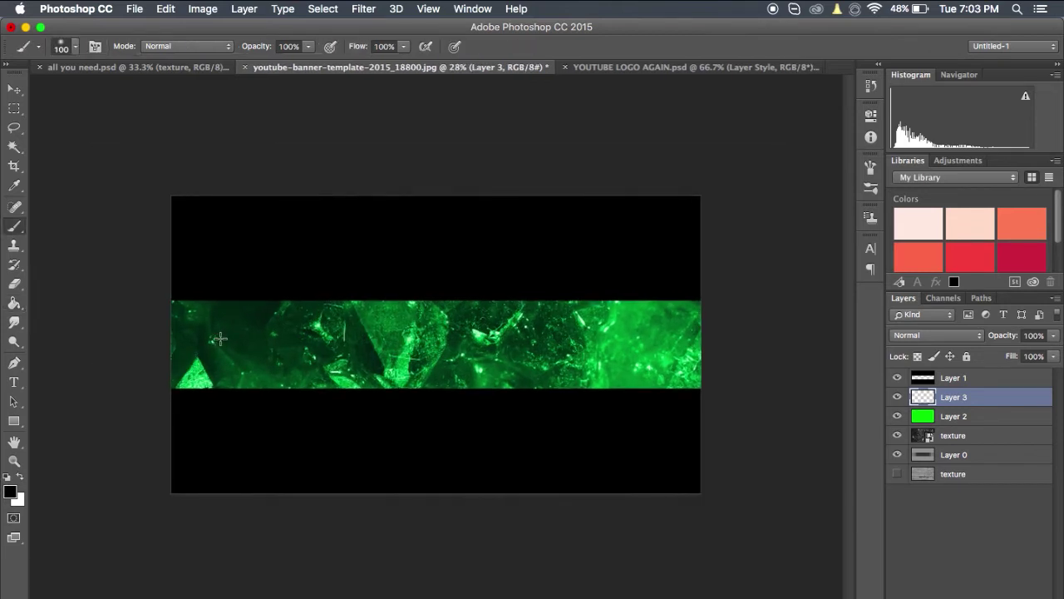
{"action": "left_click", "coordinate": [75, 48]}
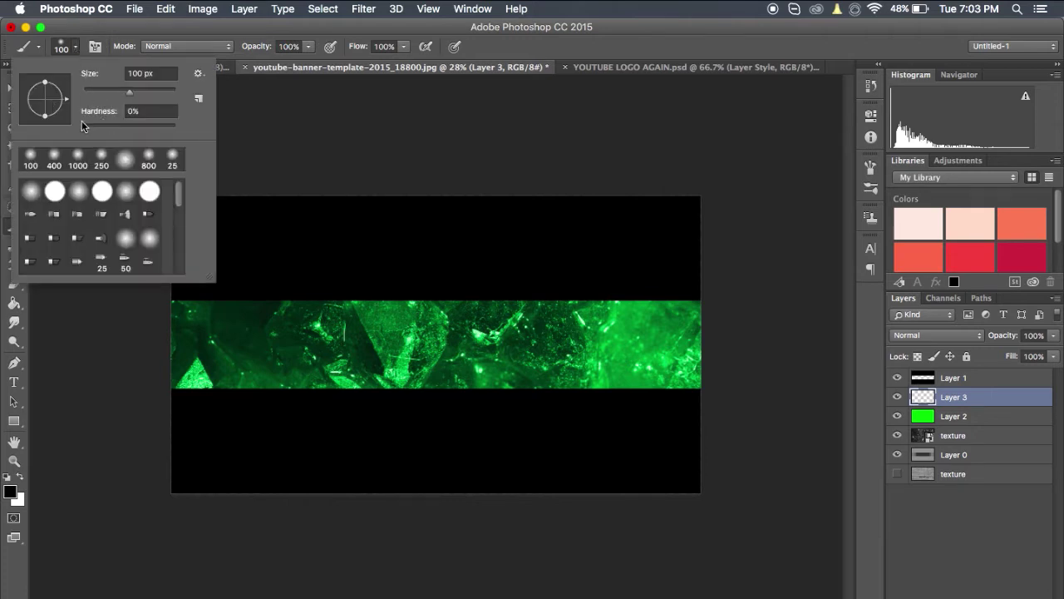
{"action": "left_click", "coordinate": [526, 47]}
{"action": "key", "text": "bracketright"}
{"action": "key", "text": "bracketright"}
{"action": "key", "text": "bracketright"}
{"action": "key", "text": "bracketright"}
{"action": "key", "text": "bracketright"}
{"action": "key", "text": "bracketright"}
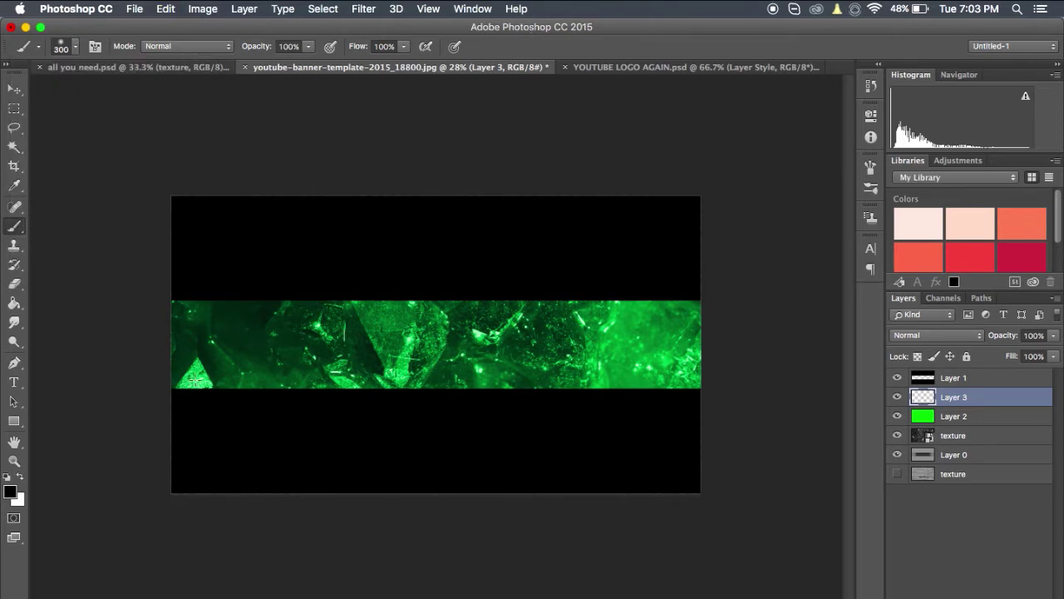
{"action": "key", "text": "bracketright"}
{"action": "key", "text": "bracketright"}
- Brush black over the left and right ends of the crystal band on Layer 3 and set the layer's opacity to 53%
{"action": "left_click_drag", "start_coordinate": [172, 272], "coordinate": [164, 438]}
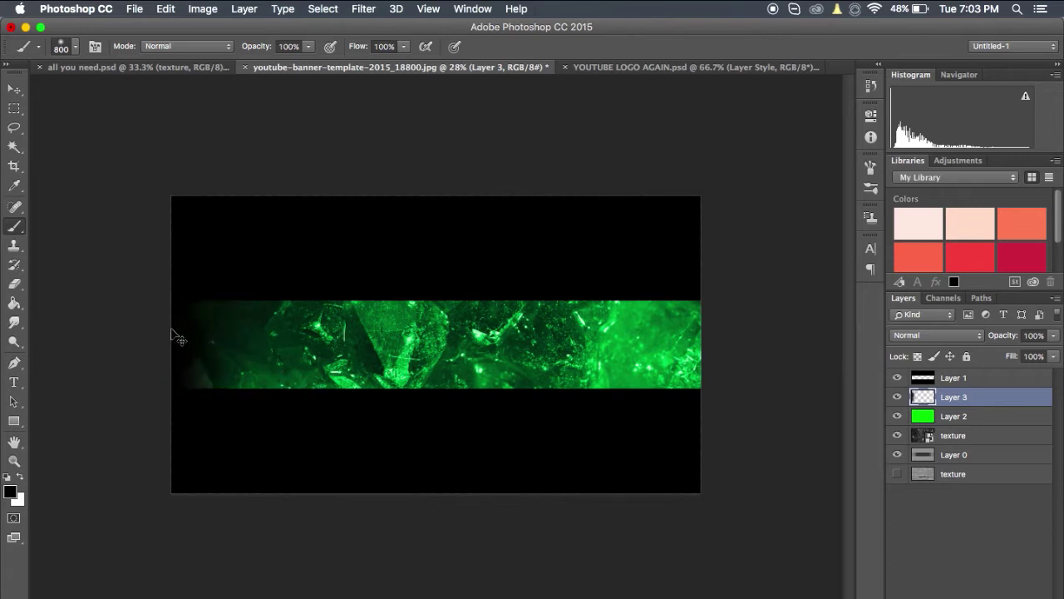
{"action": "key", "text": "super+z"}
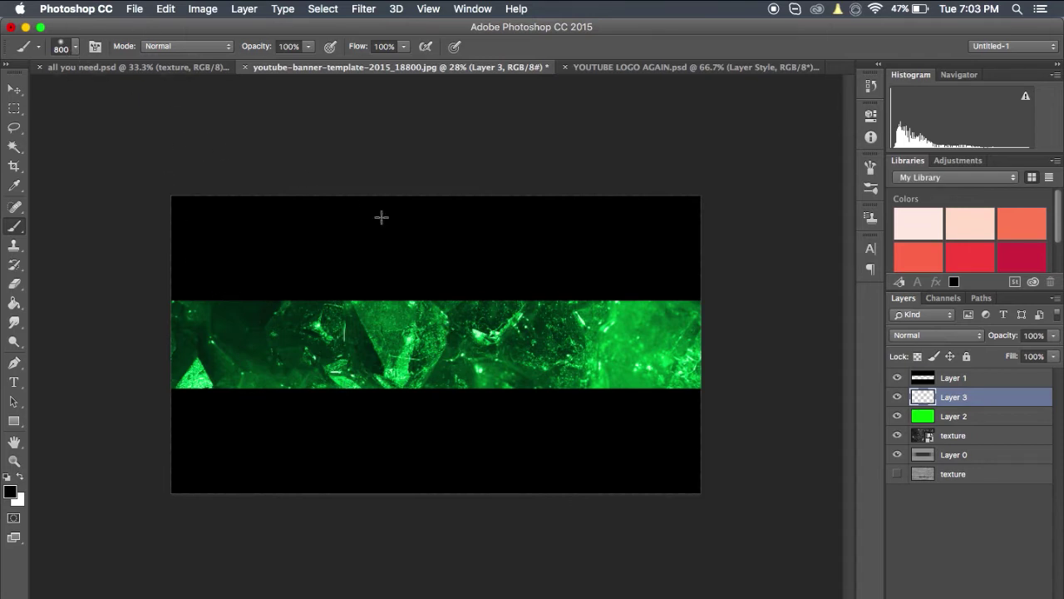
{"action": "mouse_move", "coordinate": [181, 270]}
{"action": "left_mouse_down"}
{"action": "mouse_move", "coordinate": [172, 426]}
{"action": "mouse_move", "coordinate": [190, 381]}
{"action": "mouse_move", "coordinate": [201, 283]}
{"action": "mouse_move", "coordinate": [224, 430]}
{"action": "mouse_move", "coordinate": [233, 316]}
{"action": "left_mouse_up"}
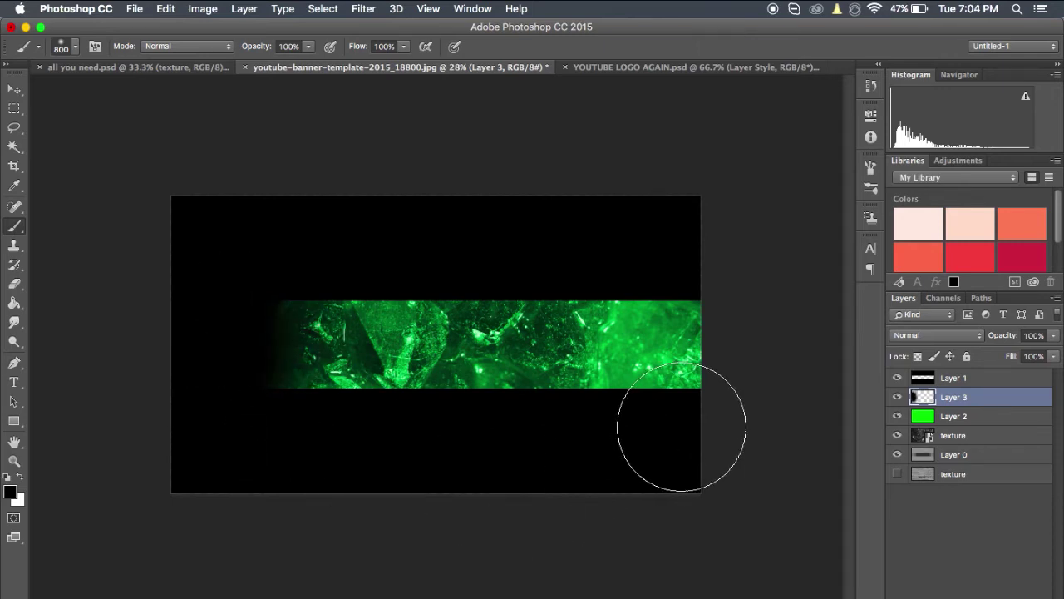
{"action": "mouse_move", "coordinate": [679, 363]}
{"action": "left_mouse_down"}
{"action": "mouse_move", "coordinate": [673, 274]}
{"action": "mouse_move", "coordinate": [683, 469]}
{"action": "mouse_move", "coordinate": [668, 312]}
{"action": "mouse_move", "coordinate": [661, 351]}
{"action": "left_mouse_up"}
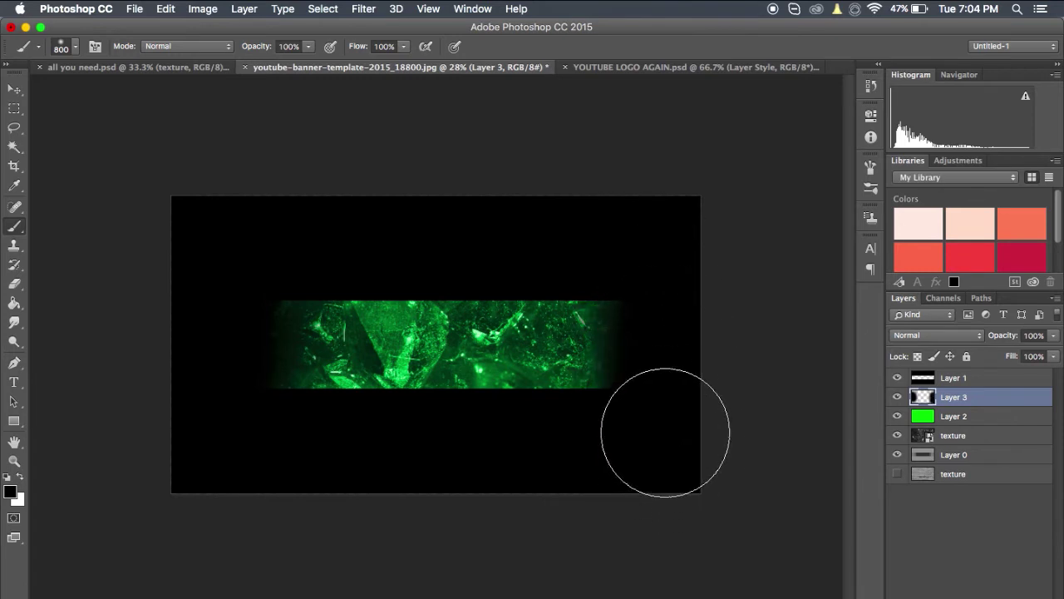
{"action": "left_click", "coordinate": [1054, 335]}
{"action": "left_click_drag", "start_coordinate": [1055, 350], "coordinate": [1023, 357]}
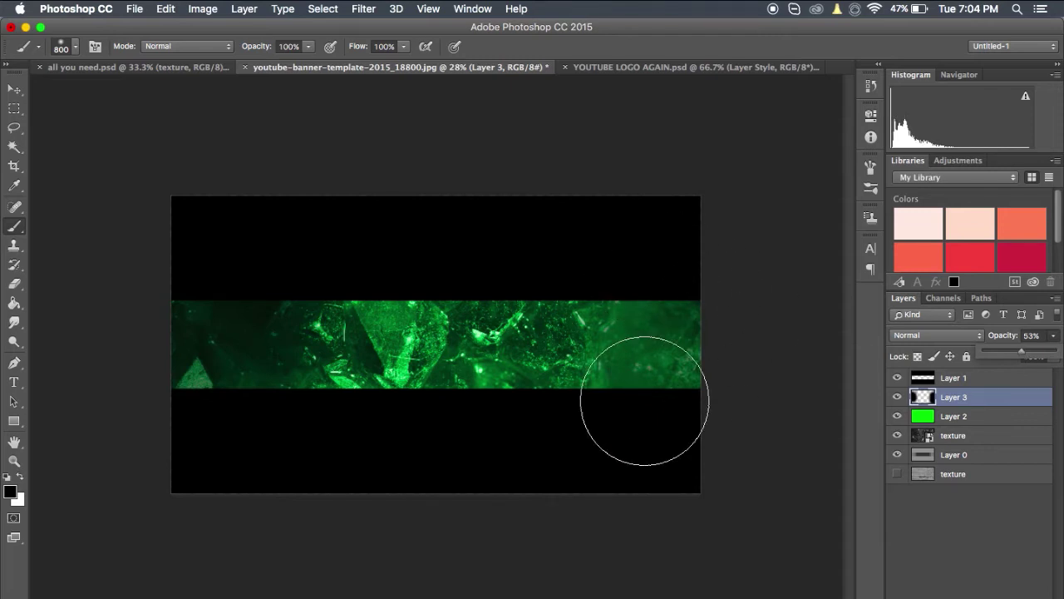
- Add the text "AEROSTINK" in Code Bold Regular on the crystal band and move it to the band's center
{"action": "left_click", "coordinate": [15, 90]}
{"action": "scroll", "coordinate": [546, 412], "scroll_direction": "up", "scroll_amount": 5}
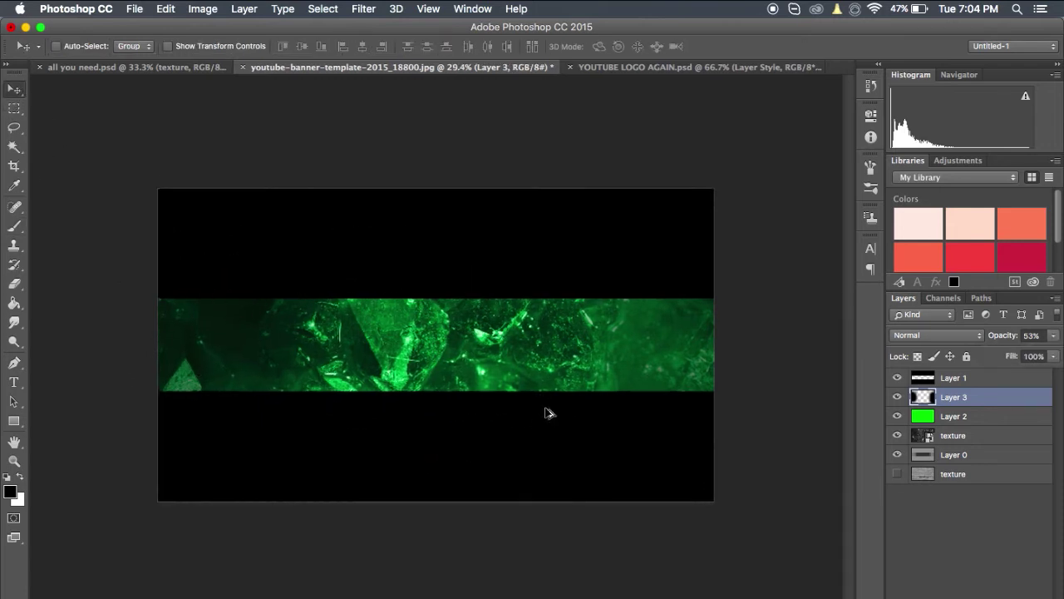
{"action": "scroll", "coordinate": [546, 404], "scroll_direction": "up", "scroll_amount": 3}
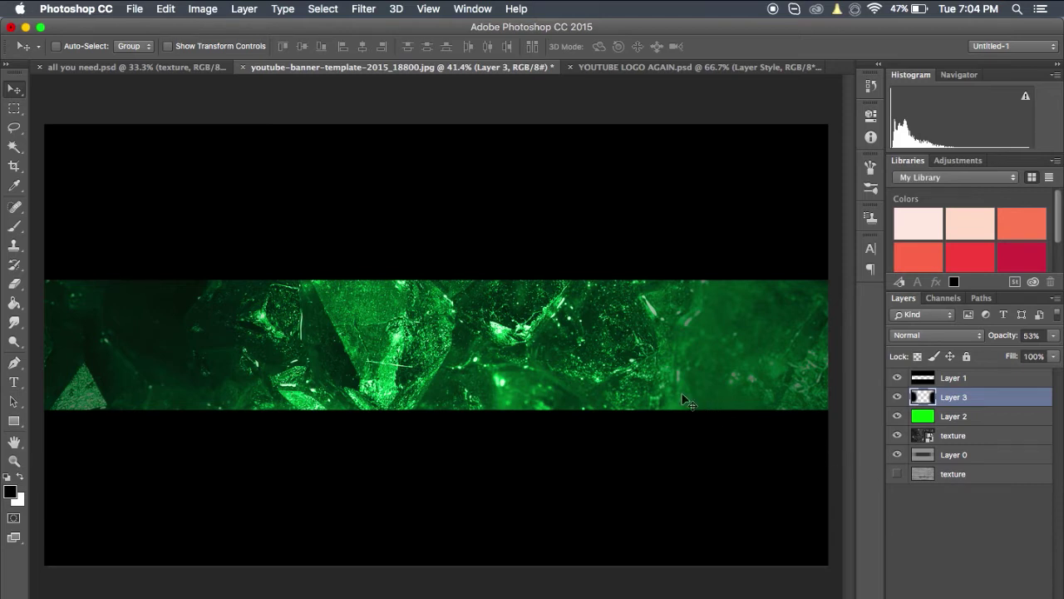
{"action": "key", "text": "t"}
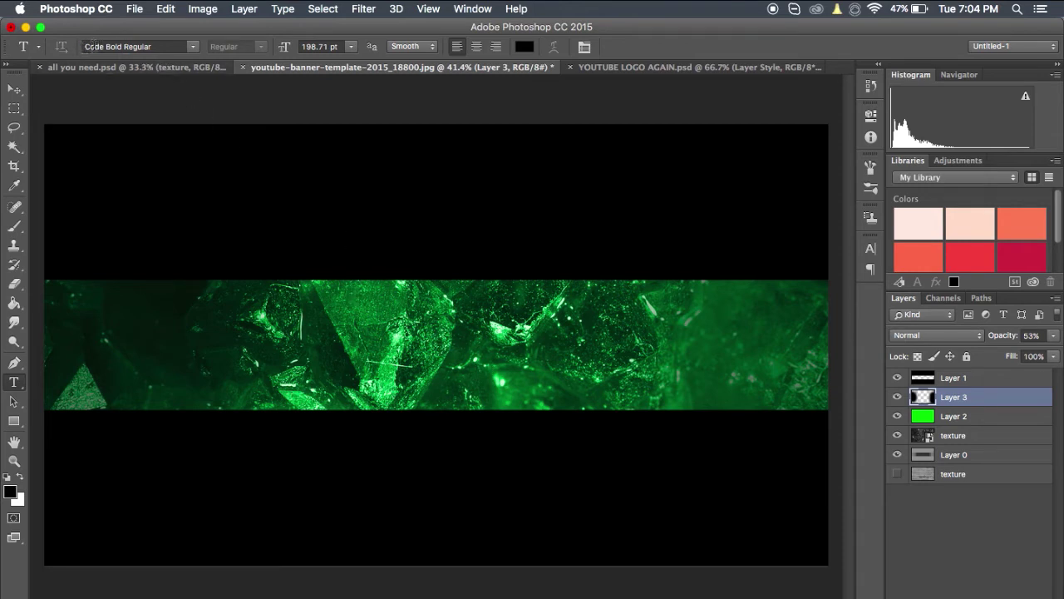
{"action": "left_click", "coordinate": [122, 46]}
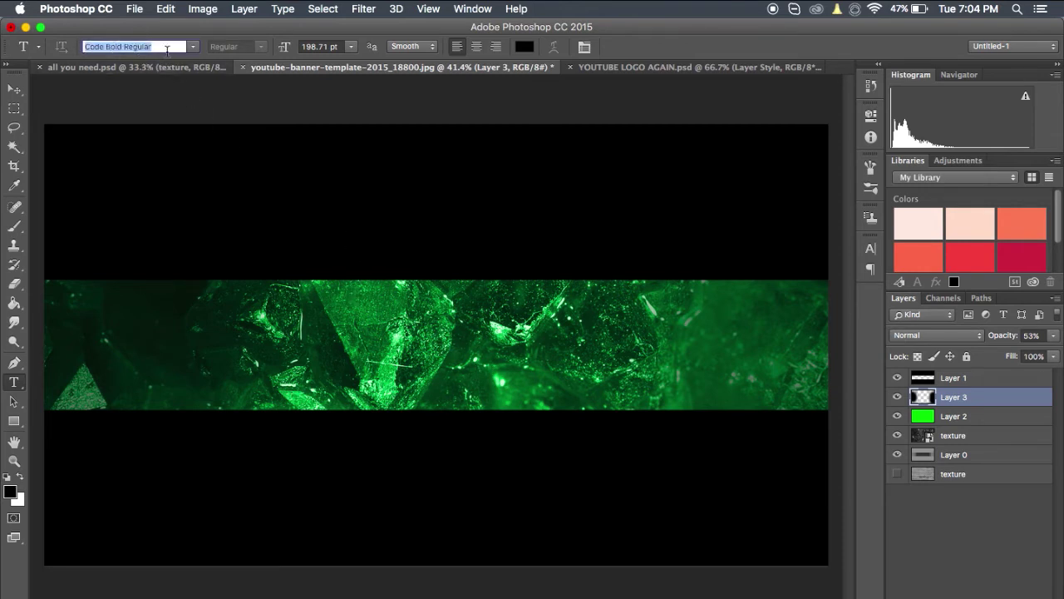
{"action": "left_click", "coordinate": [168, 48]}
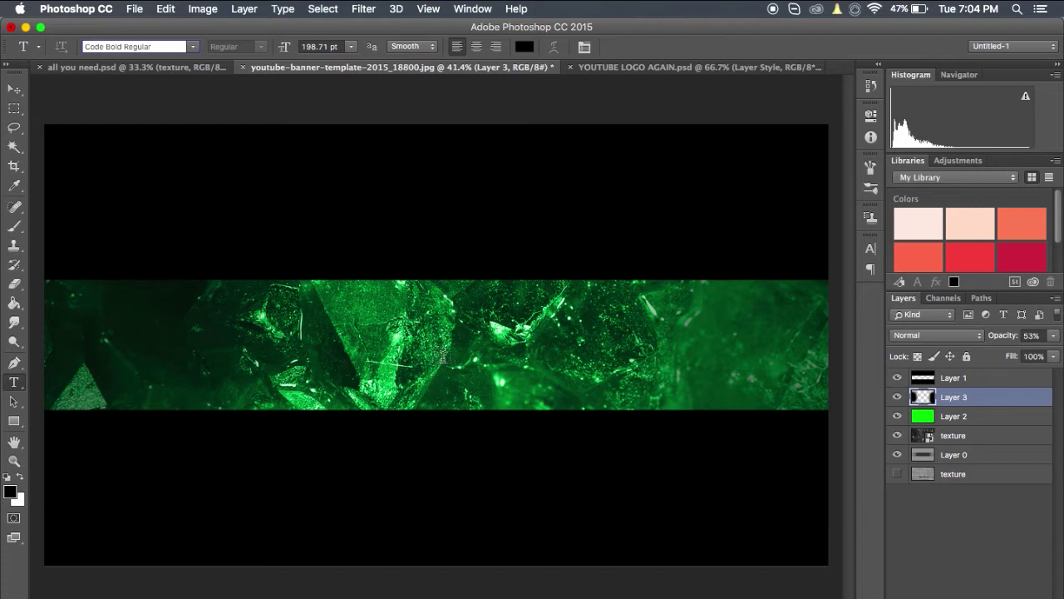
{"action": "left_click", "coordinate": [441, 359]}
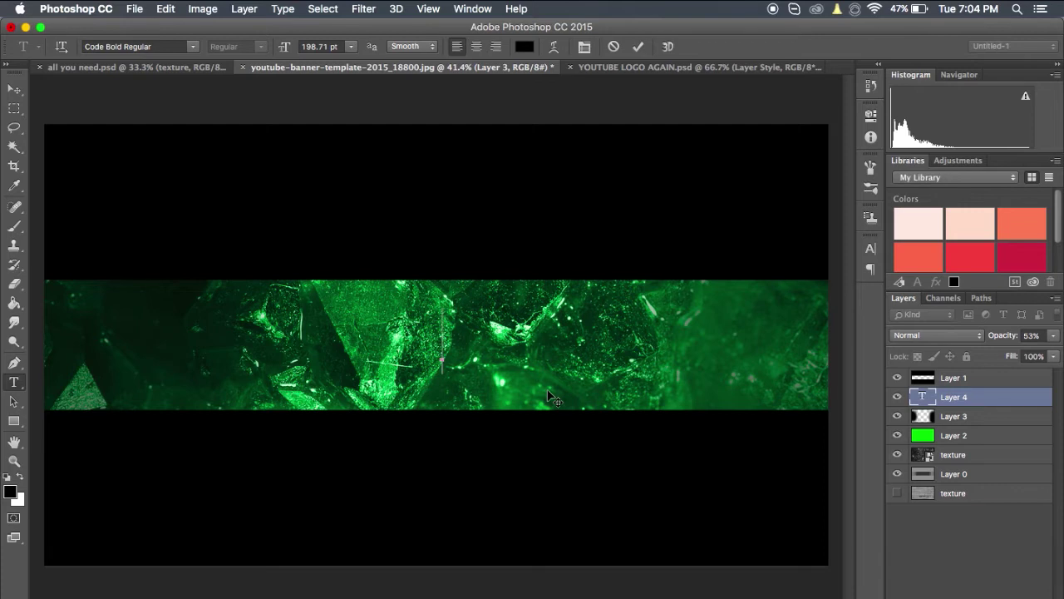
{"action": "type", "text": "A"}
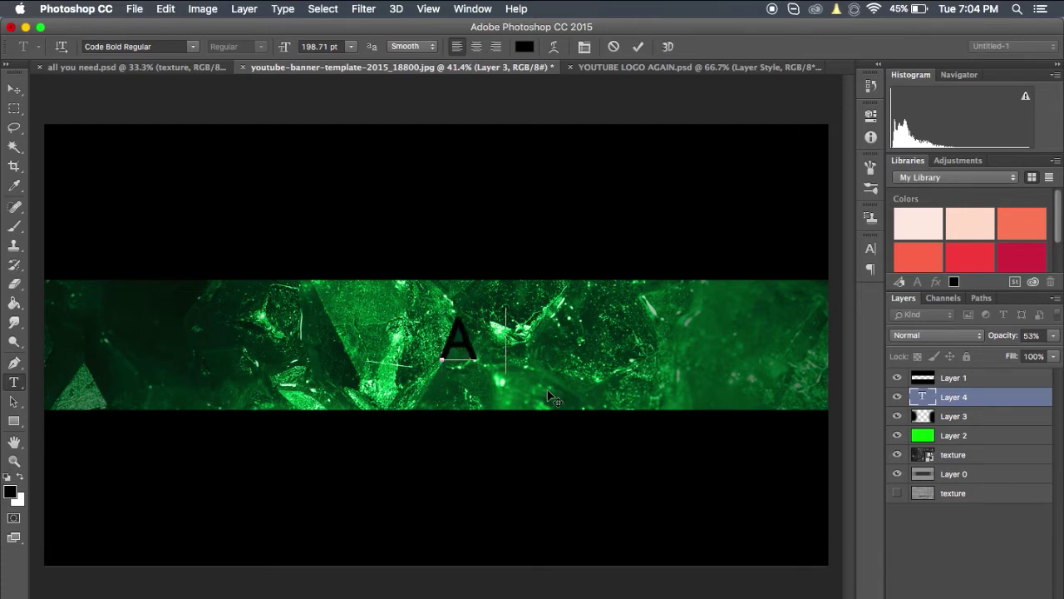
{"action": "type", "text": "ERO"}
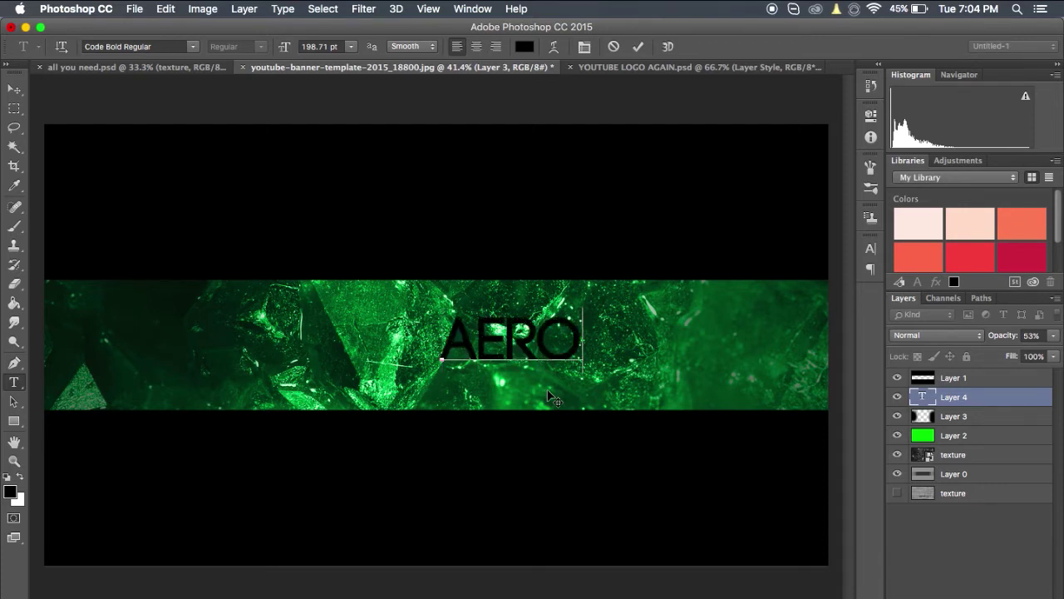
{"action": "type", "text": "STINK"}
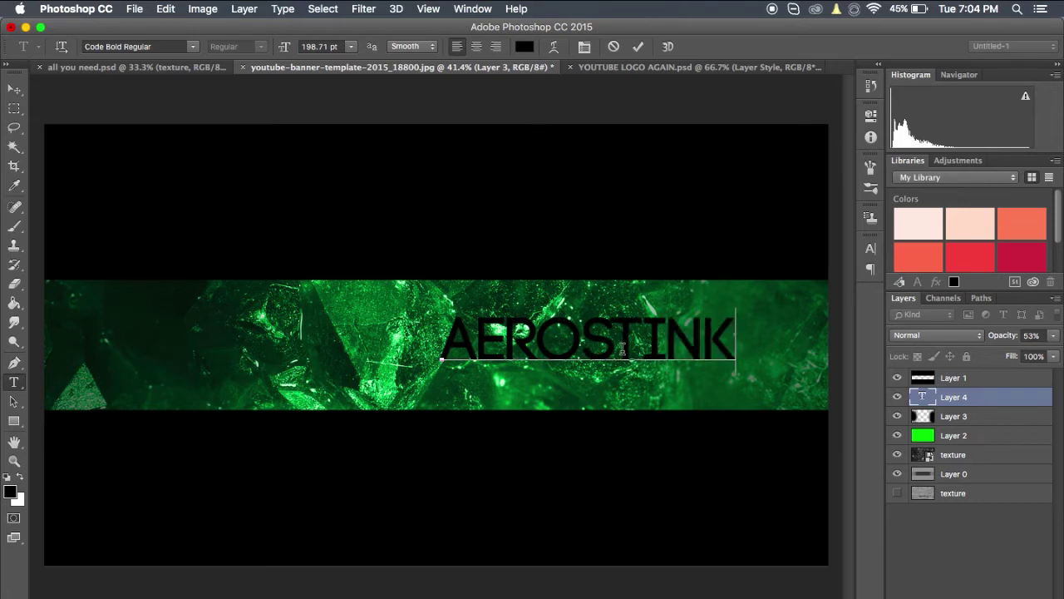
{"action": "left_click_drag", "start_coordinate": [787, 448], "coordinate": [687, 458]}
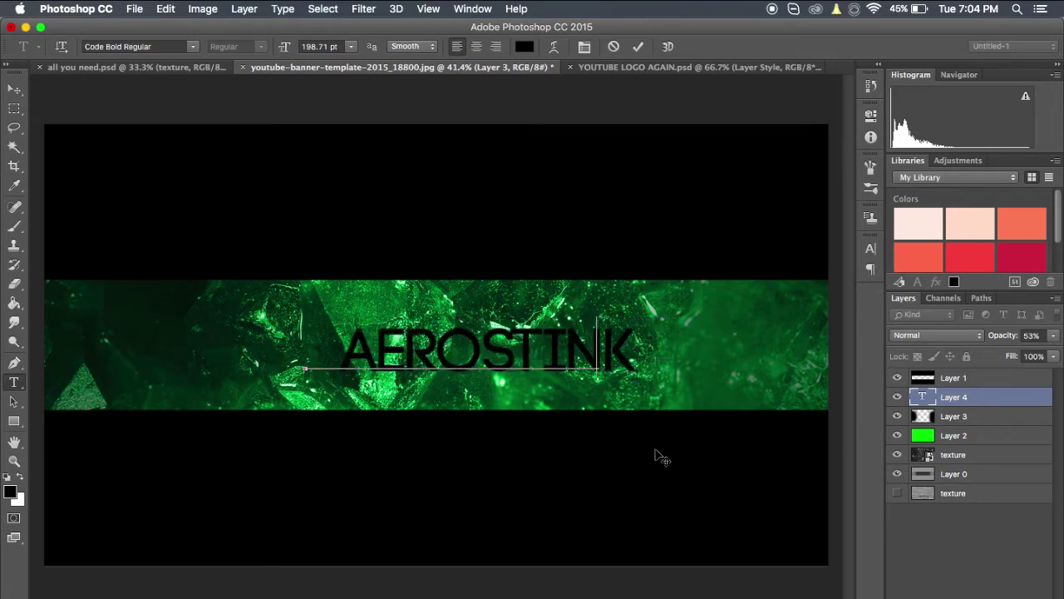
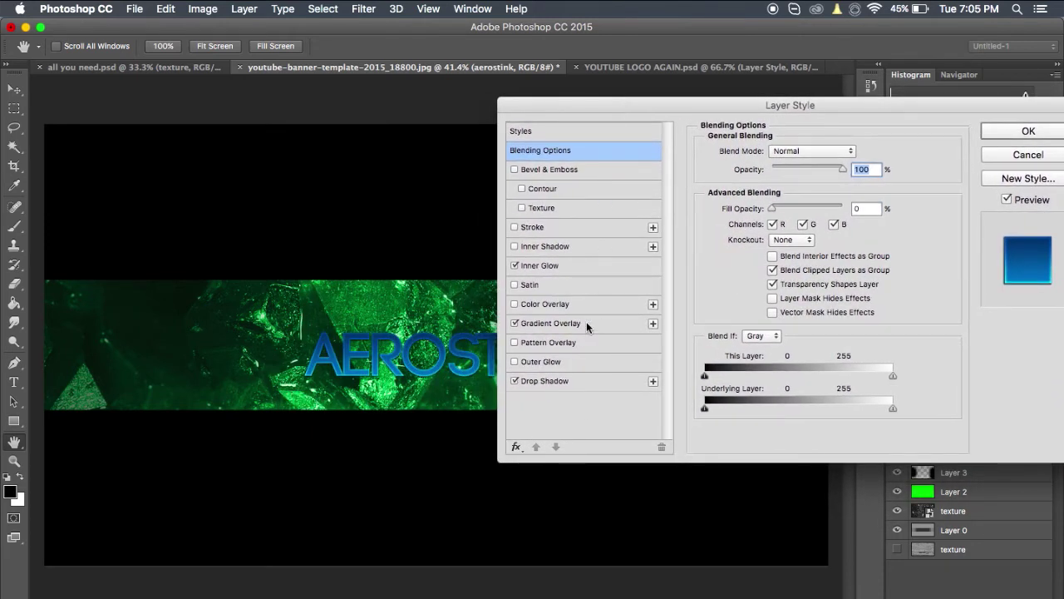
- Open the gradient of the text layer's Gradient Overlay in the Gradient Editor
{"action": "left_click", "coordinate": [586, 322]}
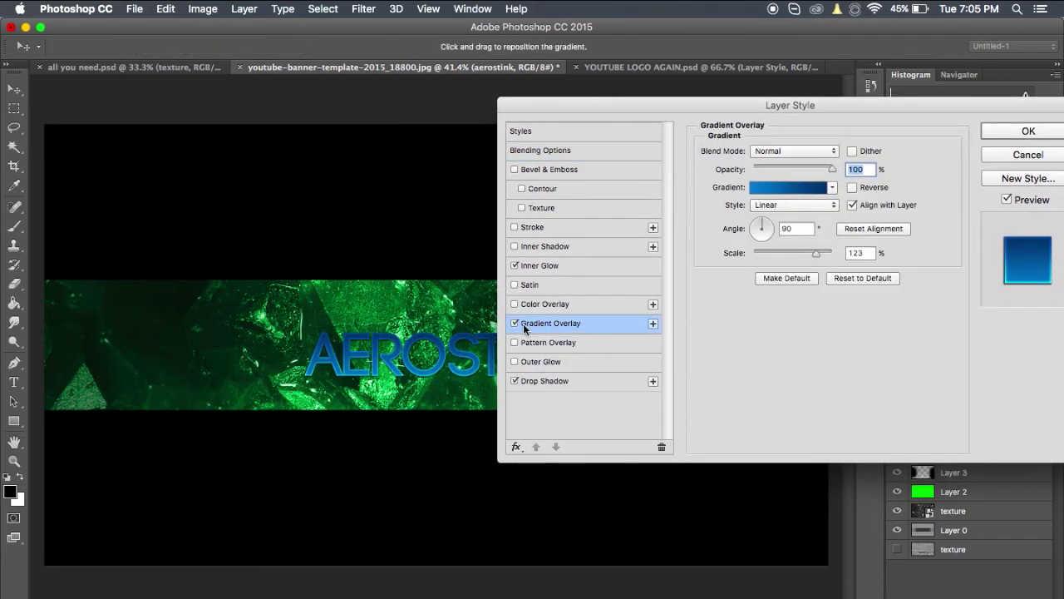
{"action": "left_click", "coordinate": [769, 186]}
{"action": "left_click", "coordinate": [766, 188]}
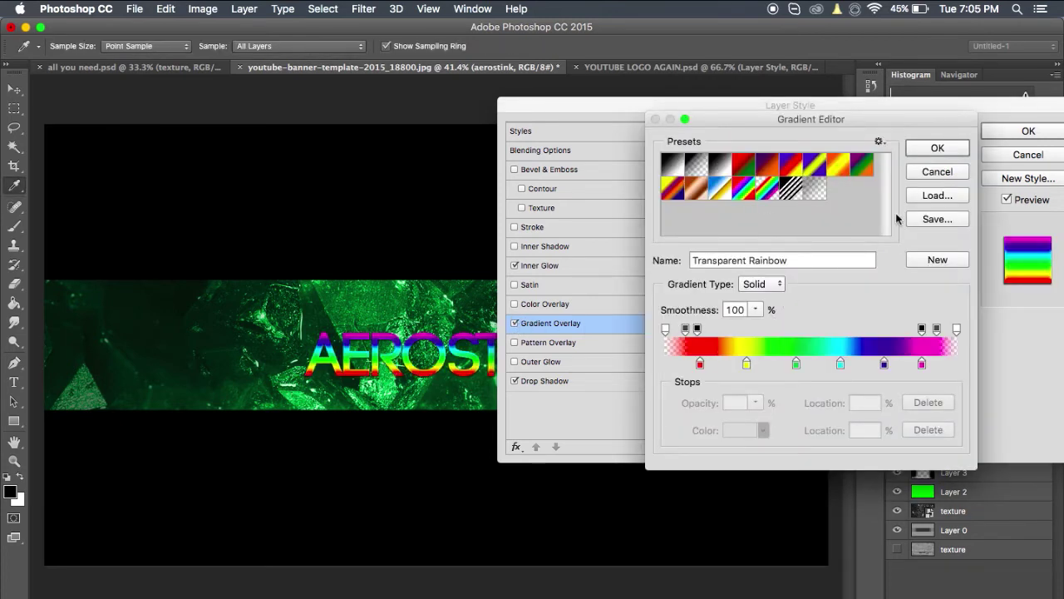
{"action": "left_click", "coordinate": [937, 172]}
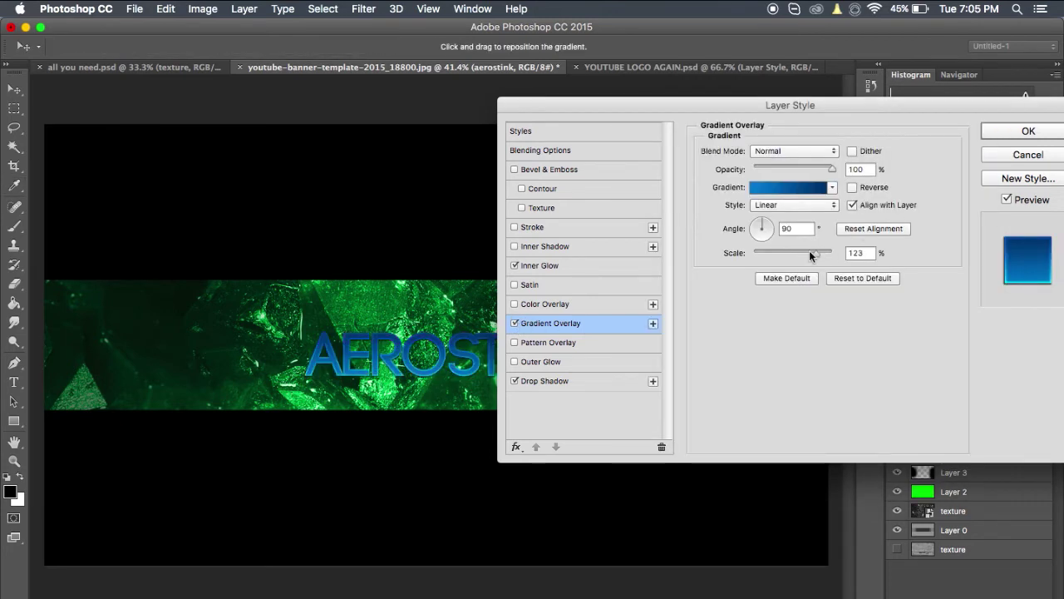
{"action": "left_click", "coordinate": [754, 186]}
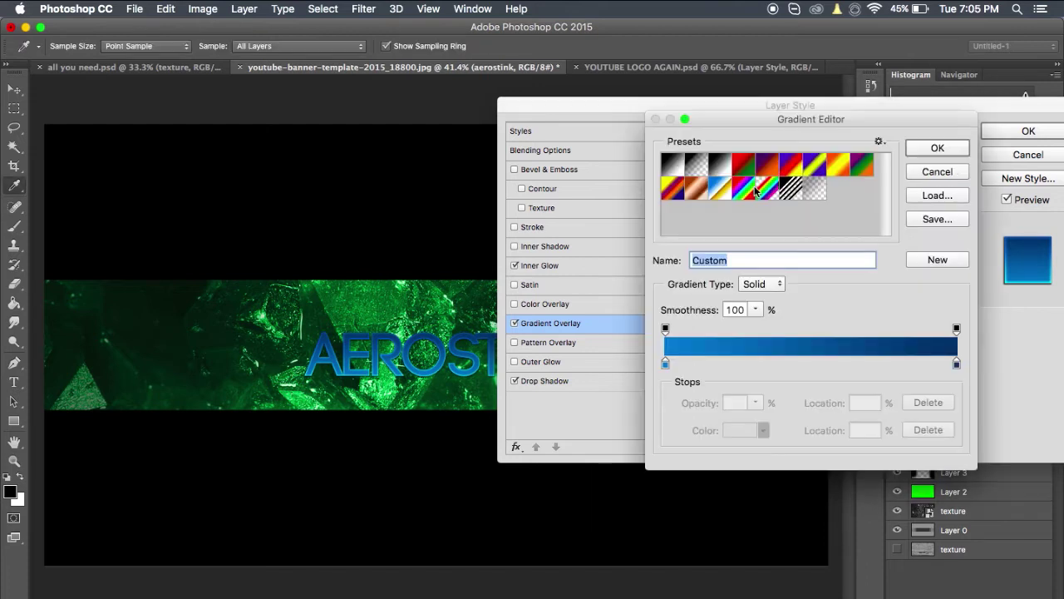
{"action": "left_click", "coordinate": [689, 364]}
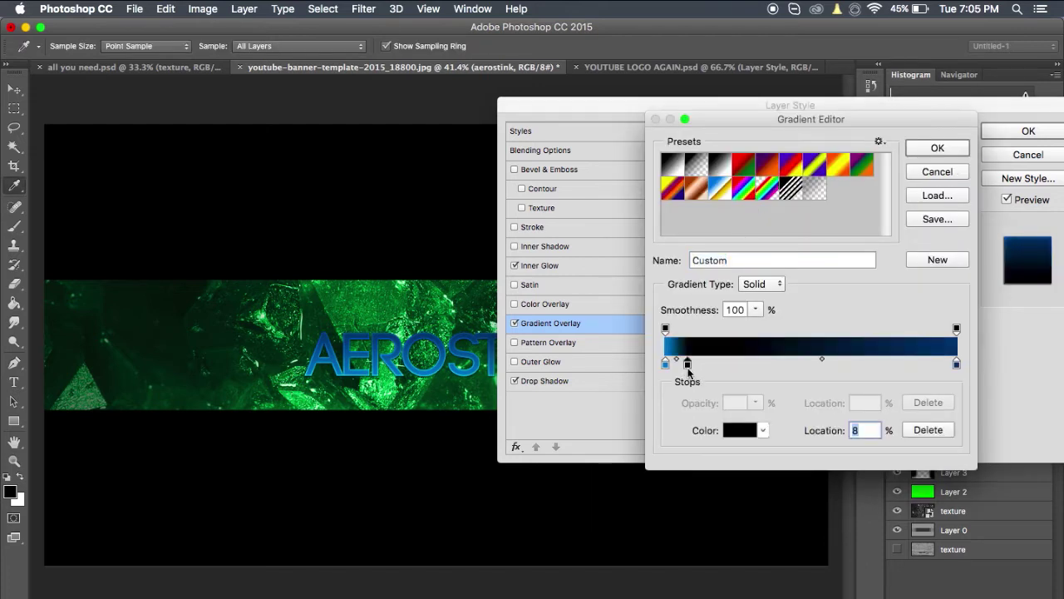
{"action": "left_click", "coordinate": [939, 431]}
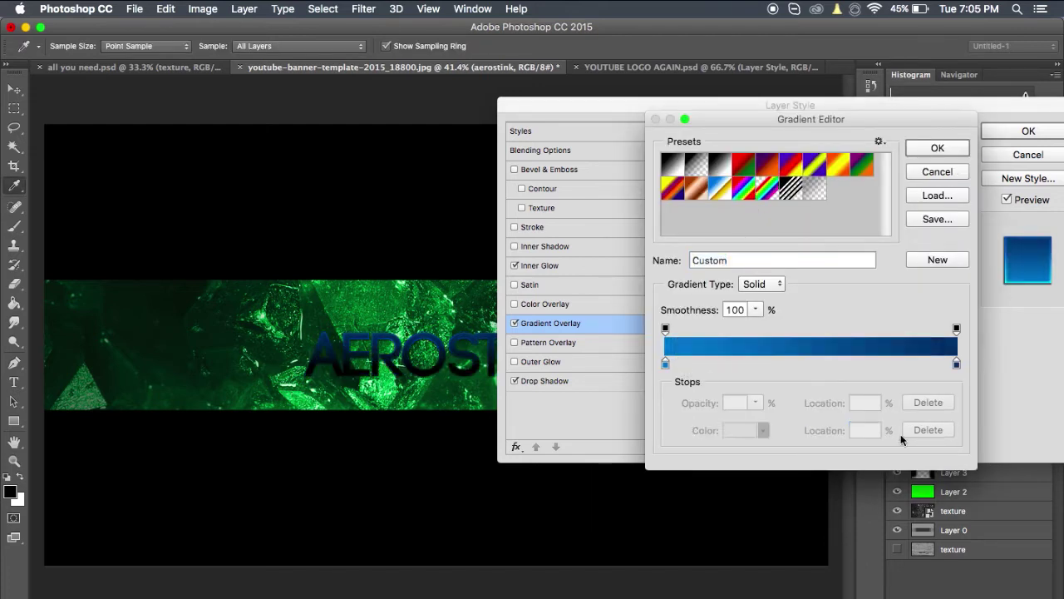
{"action": "left_click", "coordinate": [665, 365]}
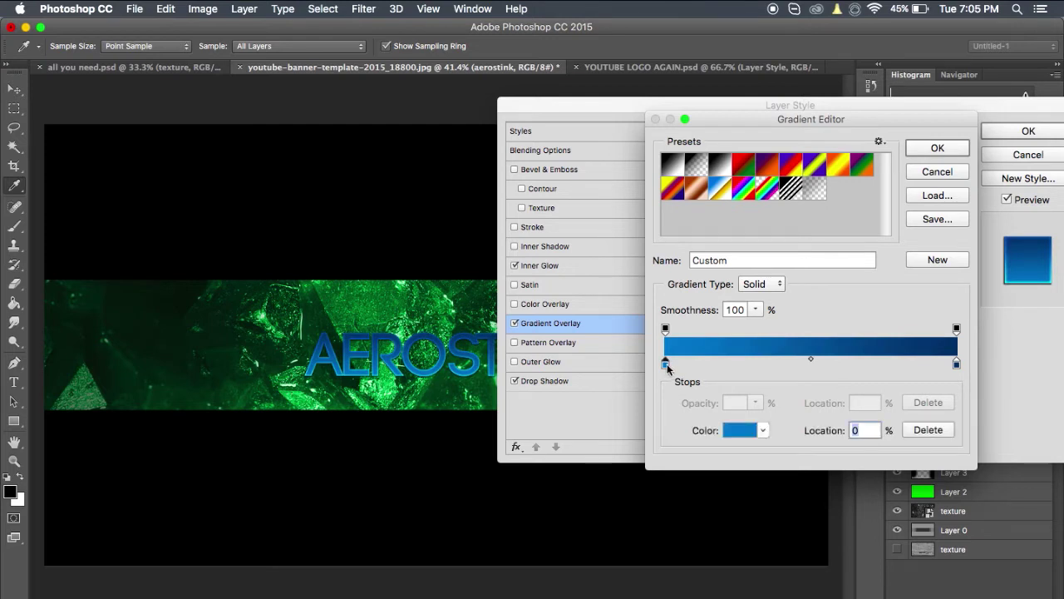
{"action": "double_click", "coordinate": [666, 364]}
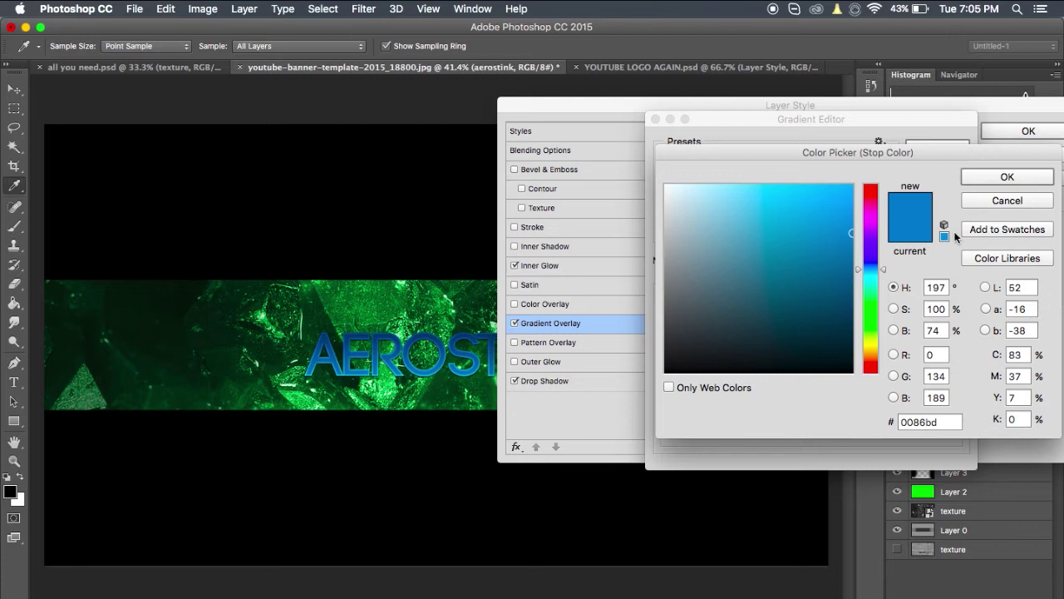
{"action": "left_click", "coordinate": [974, 203]}
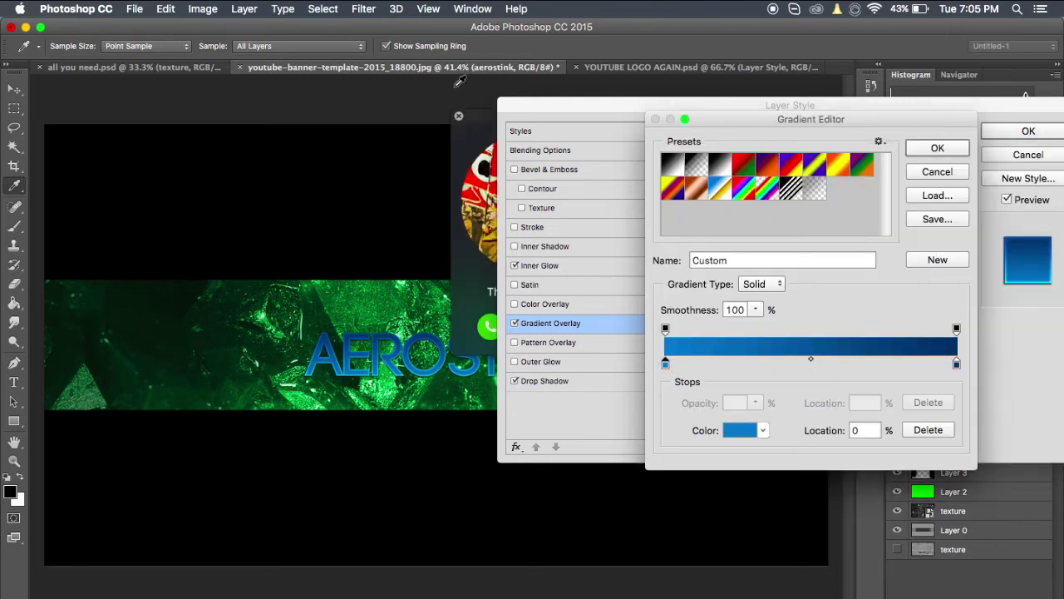
- Dismiss the incoming call pop-up and quit the calling application
{"action": "left_click", "coordinate": [458, 117]}
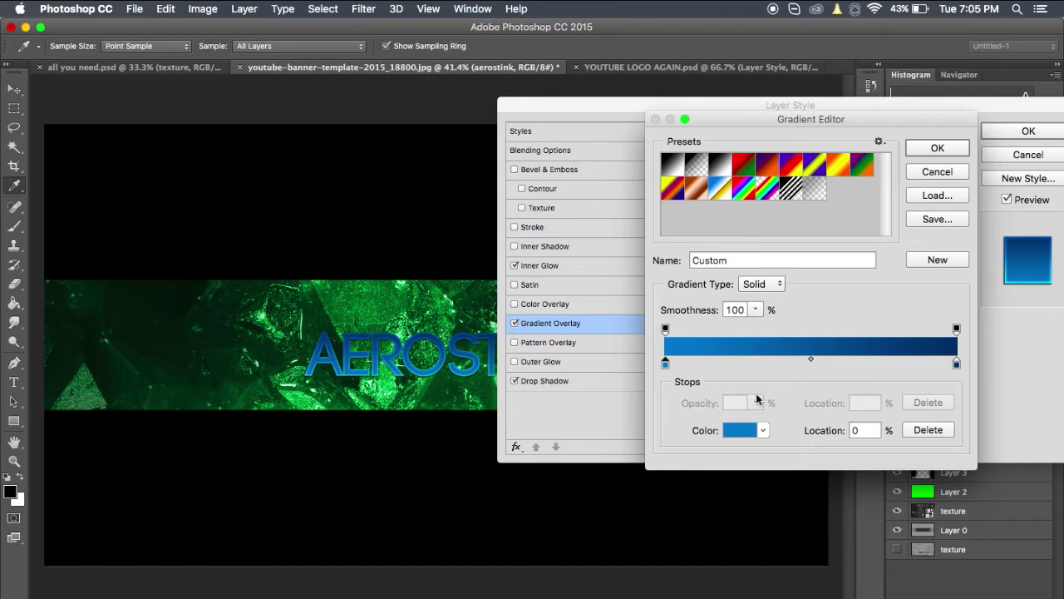
{"action": "right_click", "coordinate": [752, 596]}
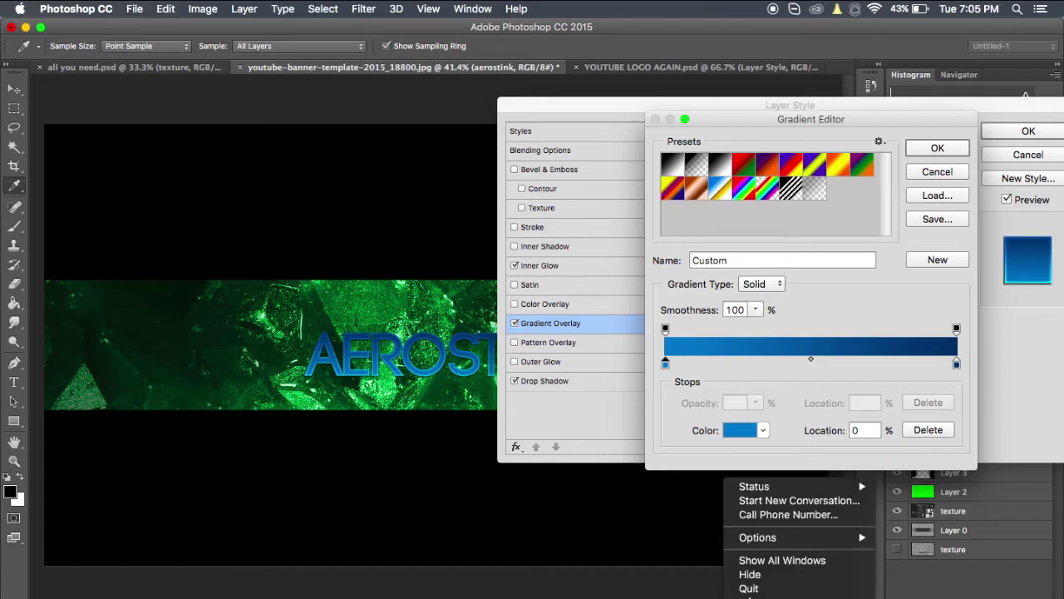
{"action": "left_click", "coordinate": [785, 588]}
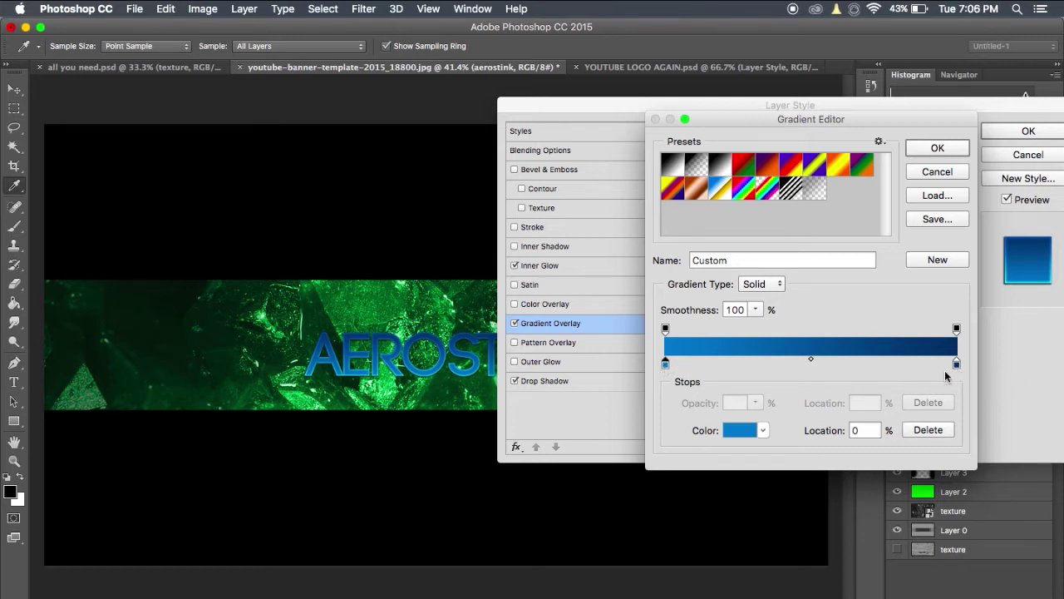
- Recolor the gradient's light blue start stop to bright green 00bd24 and its dark blue end stop to dark green, and accept the gradient
{"action": "double_click", "coordinate": [665, 364]}
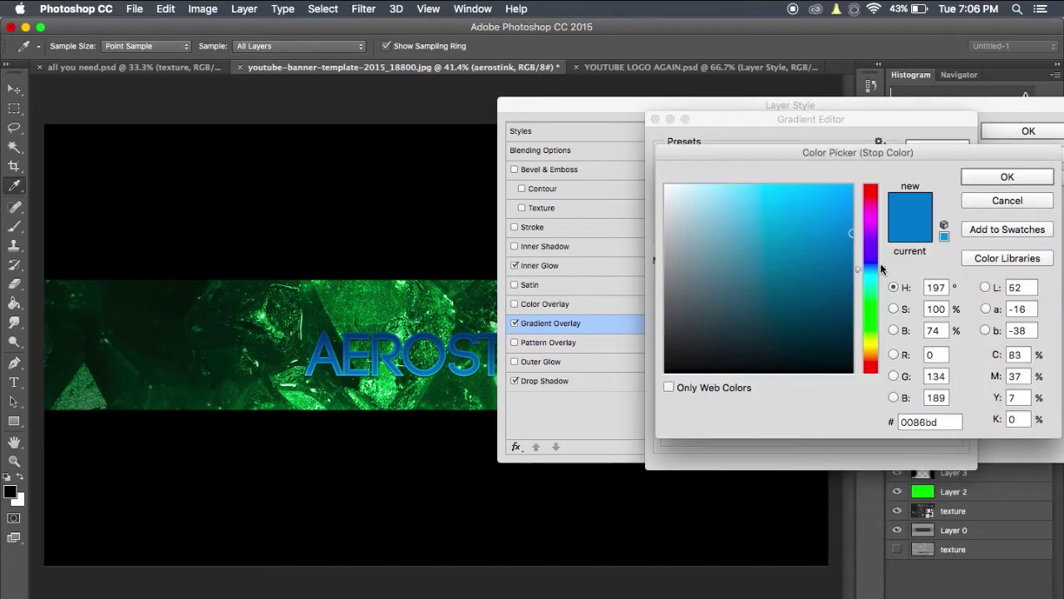
{"action": "left_click_drag", "start_coordinate": [876, 267], "coordinate": [881, 312]}
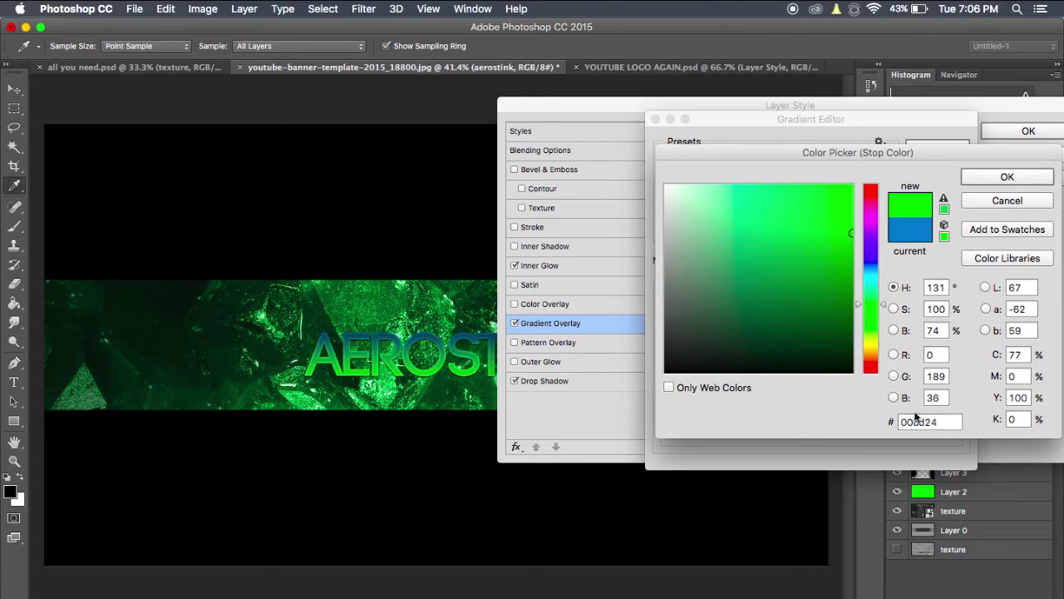
{"action": "left_click", "coordinate": [985, 178]}
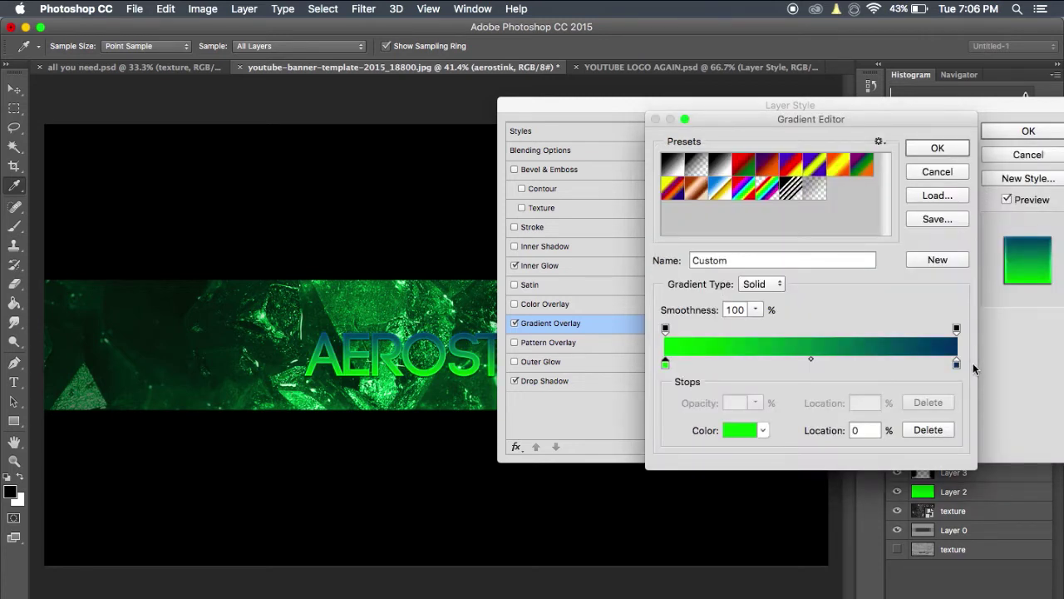
{"action": "double_click", "coordinate": [957, 363]}
{"action": "left_click_drag", "start_coordinate": [875, 266], "coordinate": [880, 310]}
{"action": "left_click", "coordinate": [996, 179]}
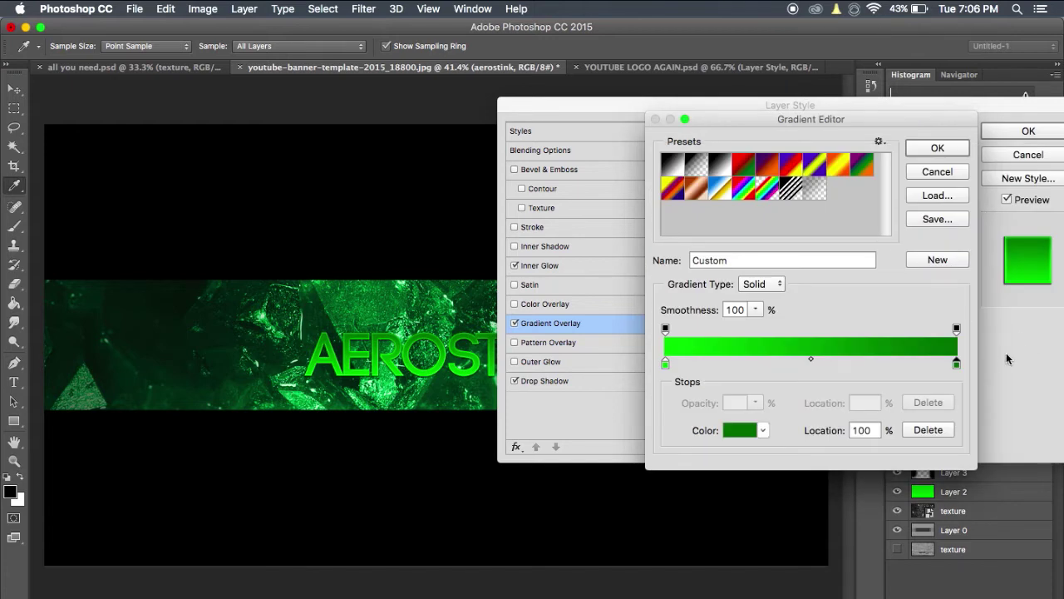
{"action": "left_click", "coordinate": [941, 150]}
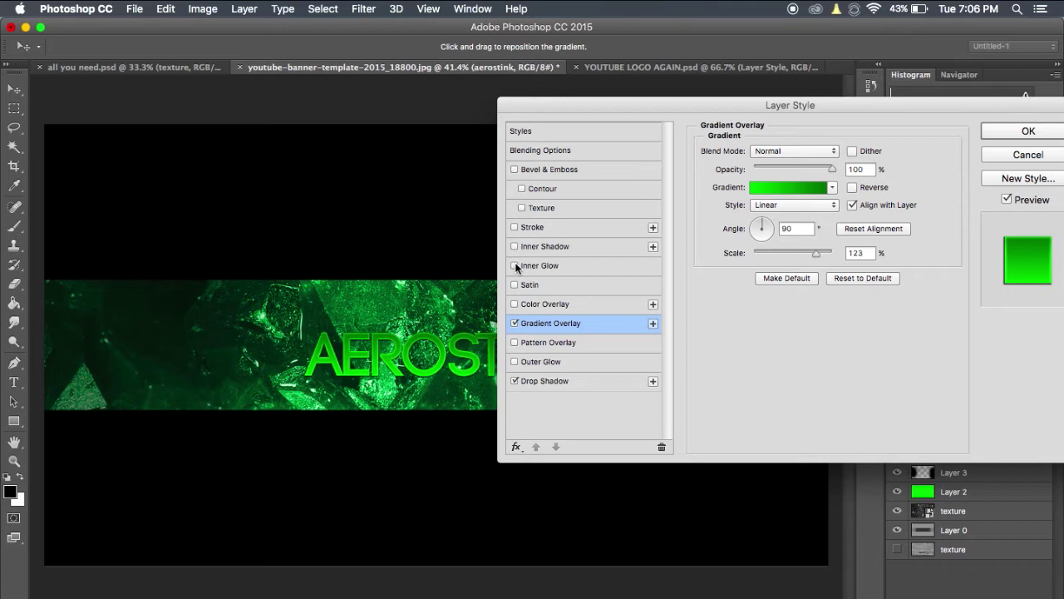
- Compare the text with its Drop Shadow and Inner Glow effects switched off and on, and review the Inner Glow settings
{"action": "left_click", "coordinate": [516, 380]}
{"action": "left_click", "coordinate": [515, 381]}
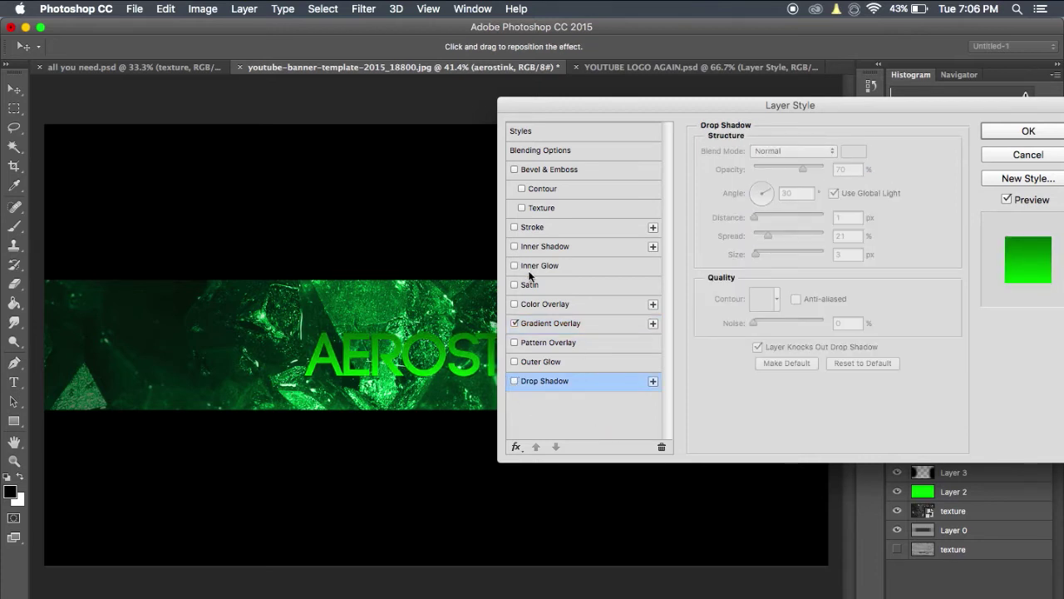
{"action": "left_click", "coordinate": [516, 265]}
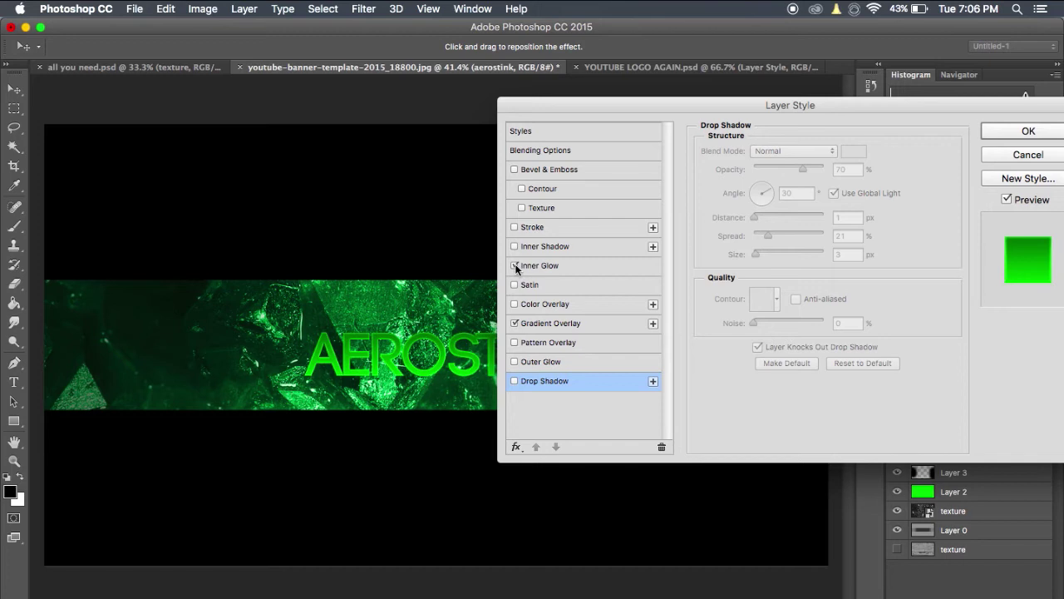
{"action": "left_click", "coordinate": [570, 268]}
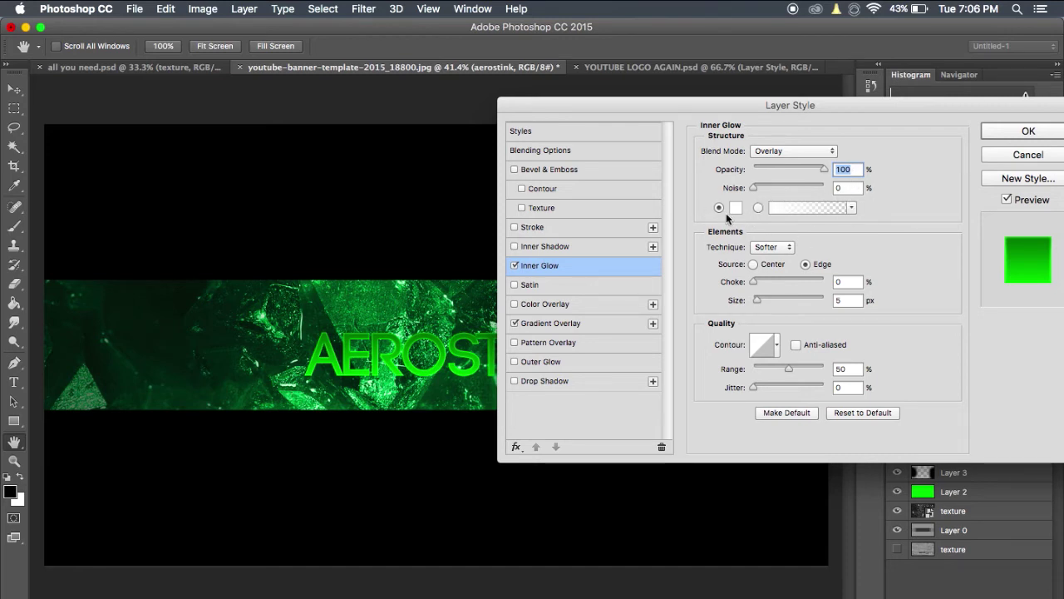
{"action": "double_click", "coordinate": [835, 302]}
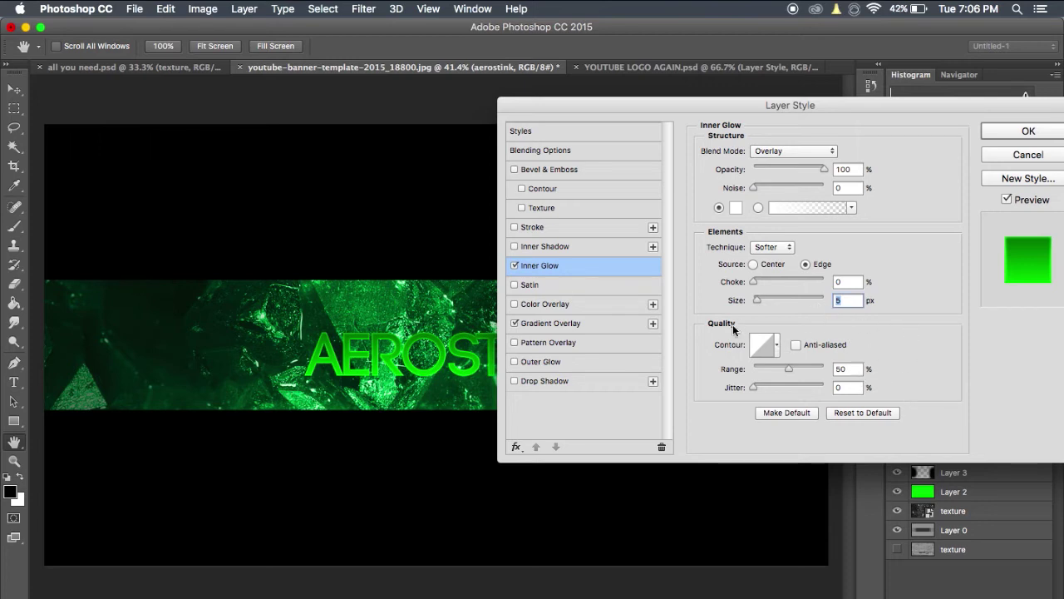
- Enable the text's Drop Shadow with a distance of 0 px and an opacity of 100%
{"action": "left_click", "coordinate": [589, 381]}
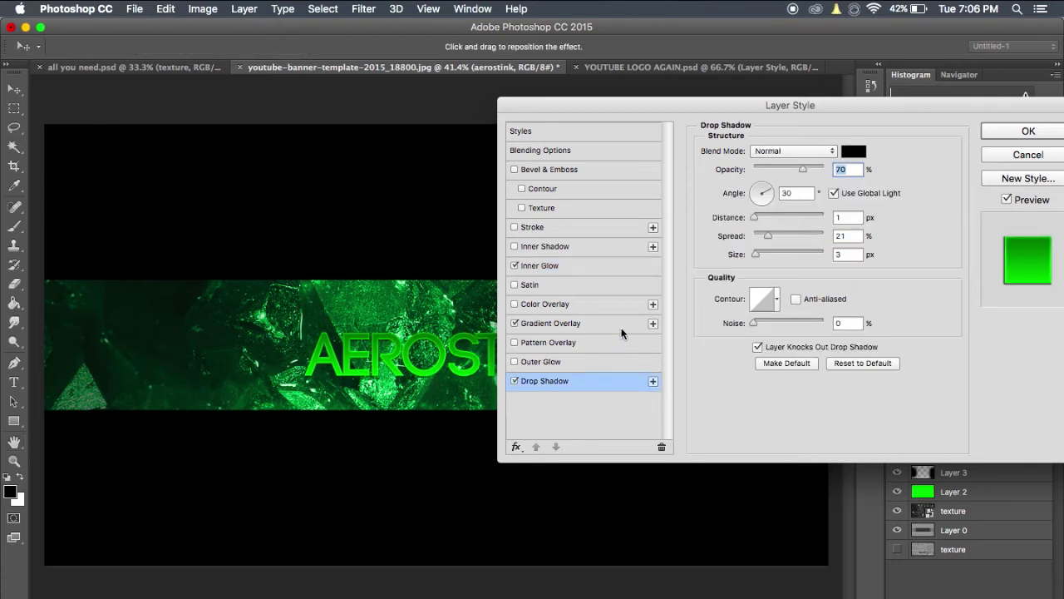
{"action": "left_click_drag", "start_coordinate": [755, 219], "coordinate": [751, 218]}
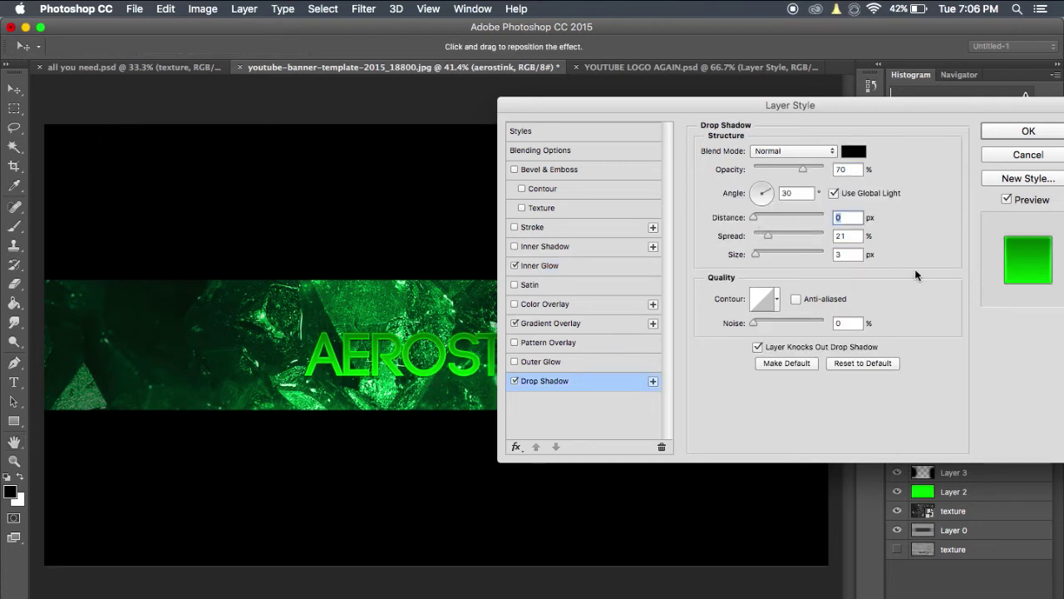
{"action": "left_click_drag", "start_coordinate": [803, 170], "coordinate": [829, 171]}
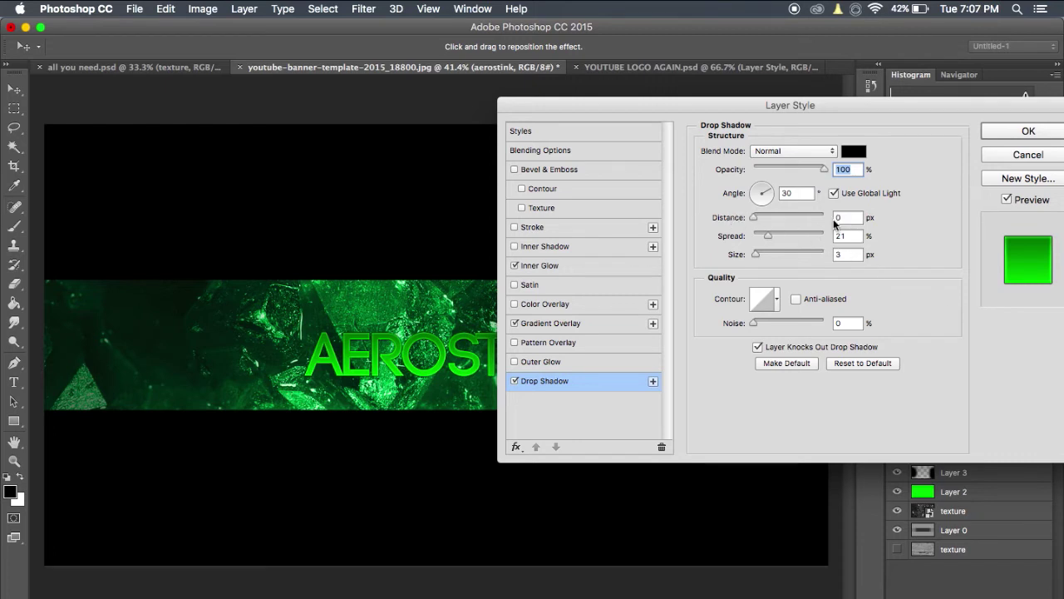
- Set the drop shadow's spread to 25% and its size to 10 px
{"action": "left_click", "coordinate": [856, 236]}
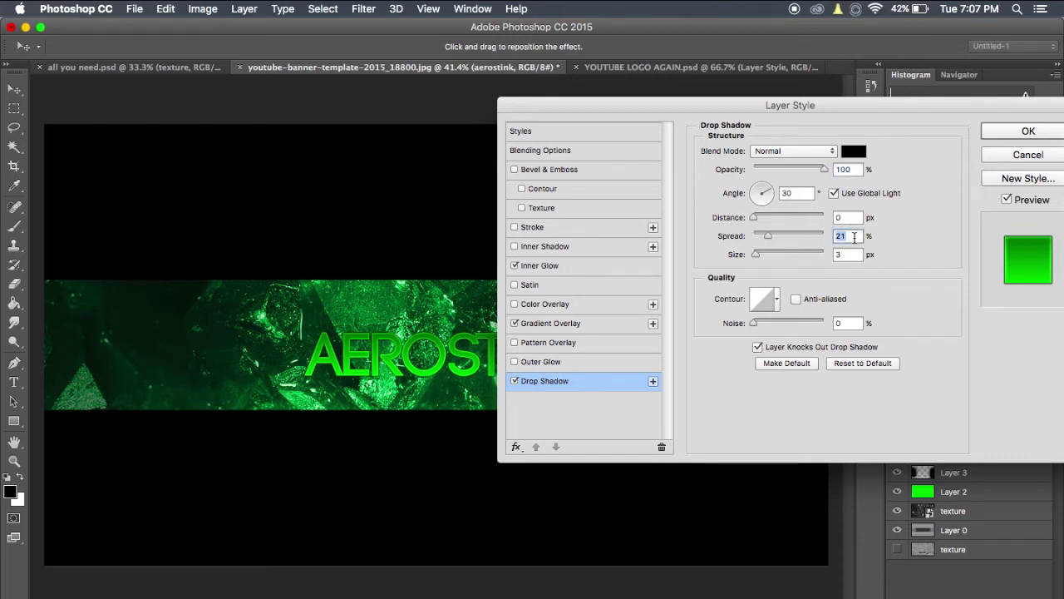
{"action": "type", "text": "25"}
{"action": "left_click", "coordinate": [852, 254]}
{"action": "type", "text": "5"}
{"action": "type", "text": "10"}
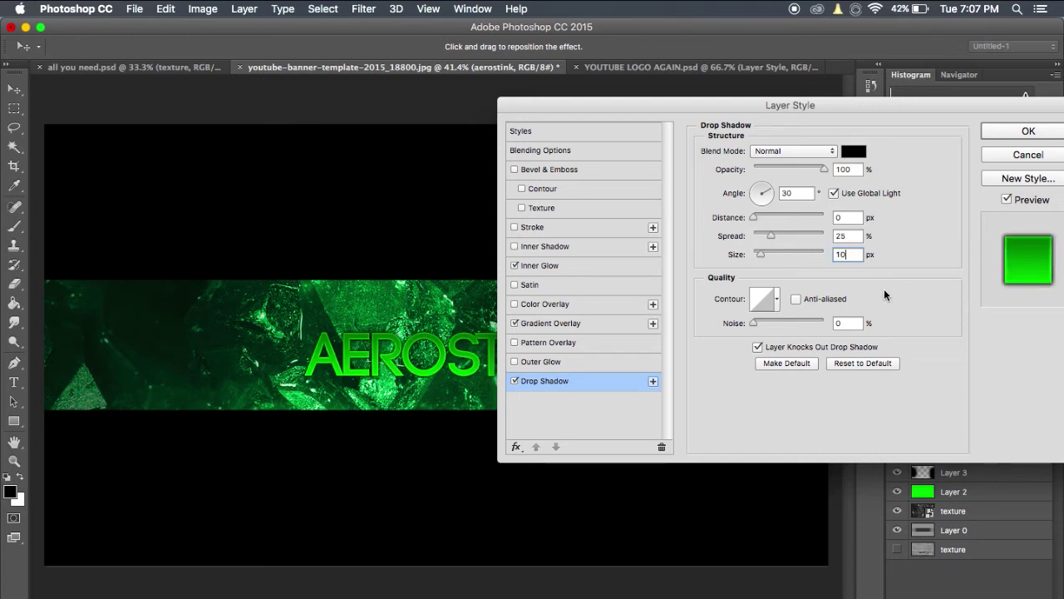
- Set the drop shadow's size to 65 px and spread to 7%, and apply the layer style to the text
{"action": "left_click_drag", "start_coordinate": [760, 256], "coordinate": [760, 233]}
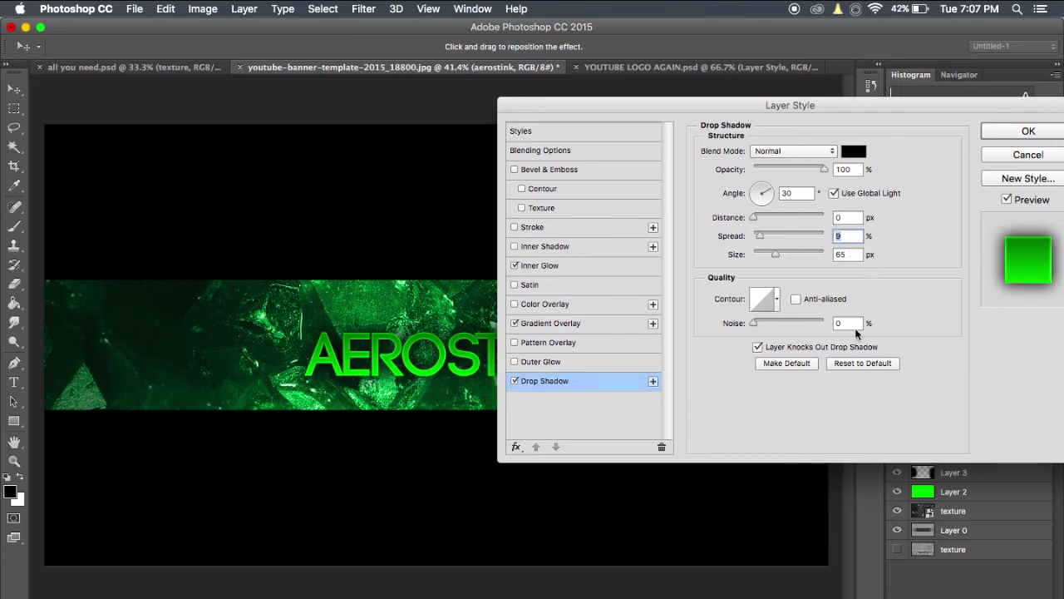
{"action": "type", "text": "5"}
{"action": "left_click_drag", "start_coordinate": [690, 108], "coordinate": [538, 449]}
{"action": "left_click_drag", "start_coordinate": [814, 447], "coordinate": [819, 225]}
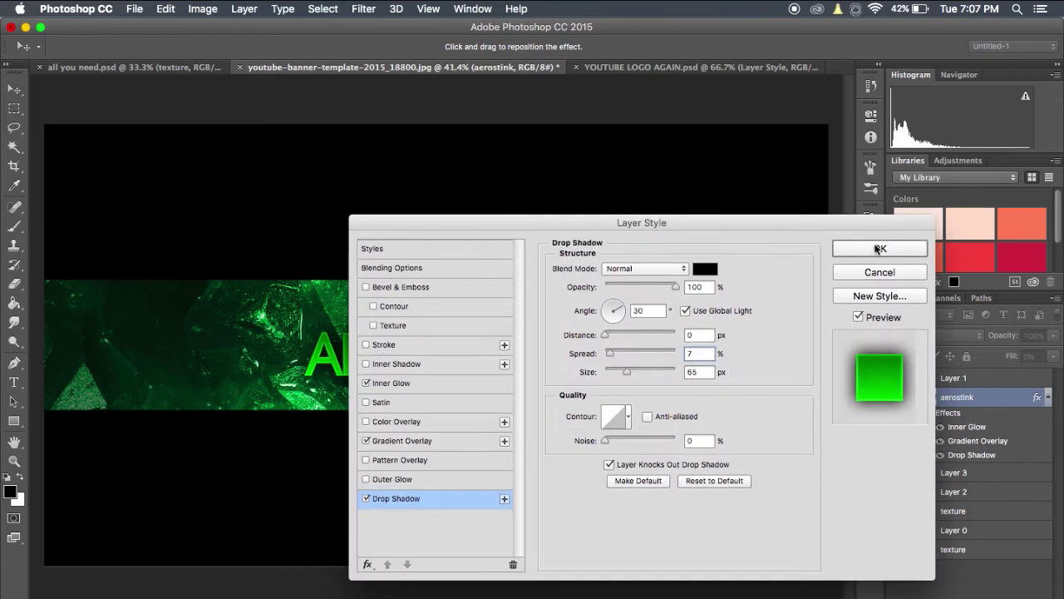
{"action": "left_click", "coordinate": [862, 247]}
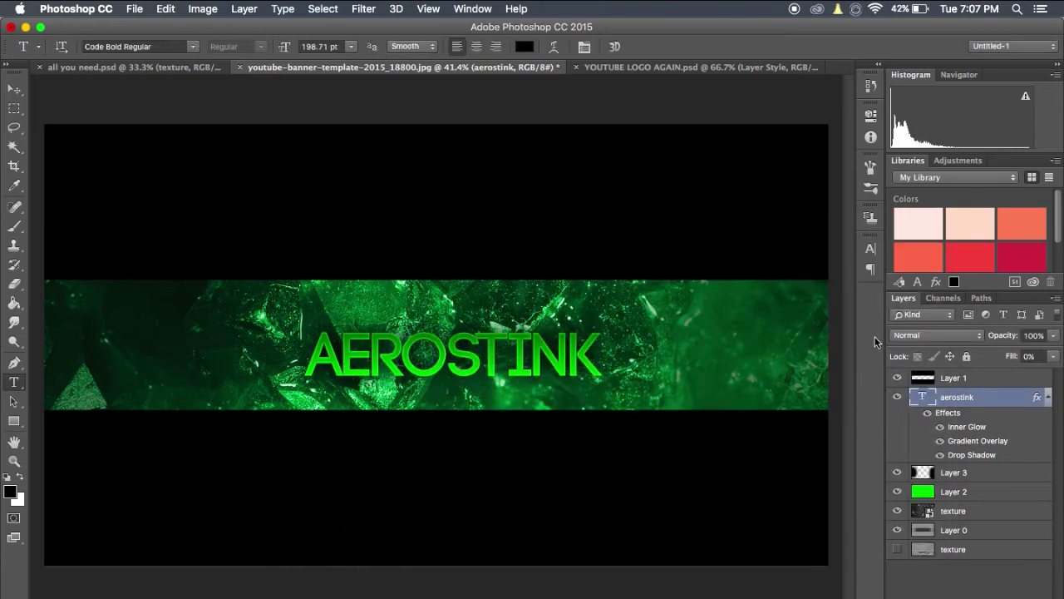
- Select Layer 3 and set up a soft black brush of 250 px for painting behind the text
{"action": "left_click", "coordinate": [976, 476]}
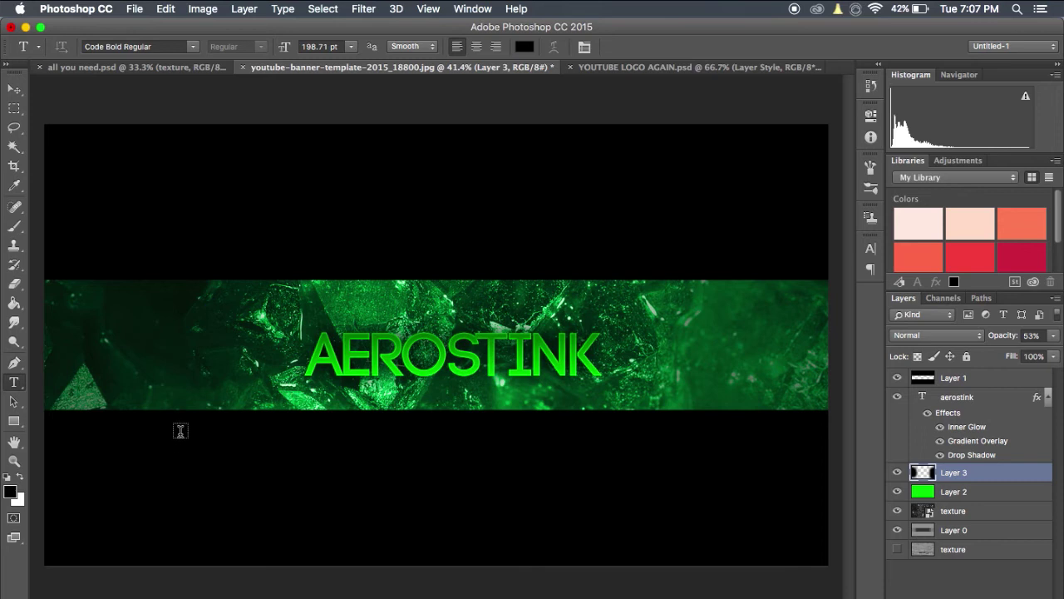
{"action": "key", "text": "b"}
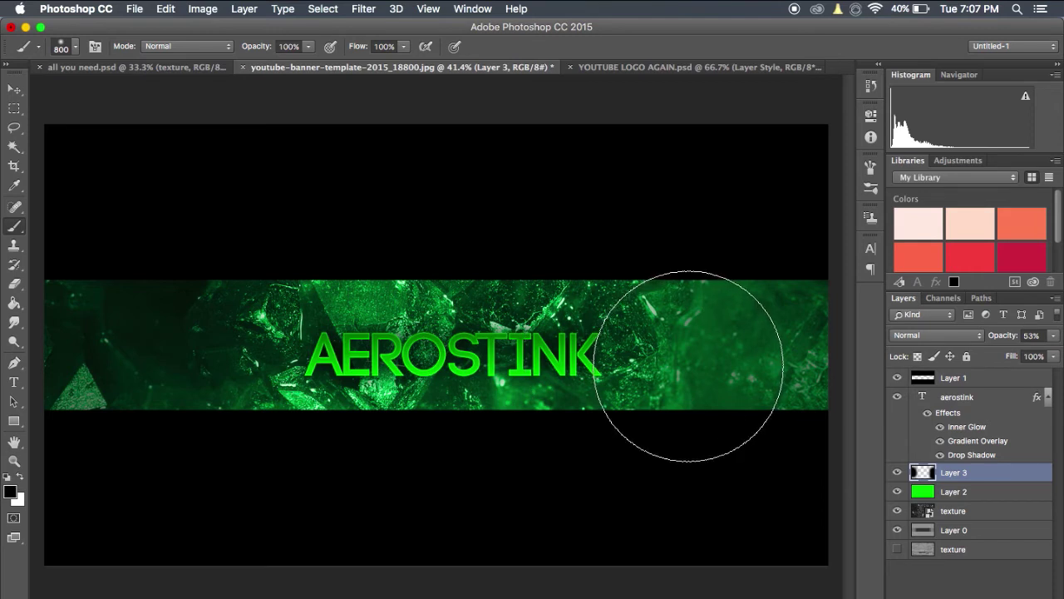
{"action": "key", "text": "bracketleft"}
{"action": "key", "text": "bracketleft"}
{"action": "key", "text": "bracketleft"}
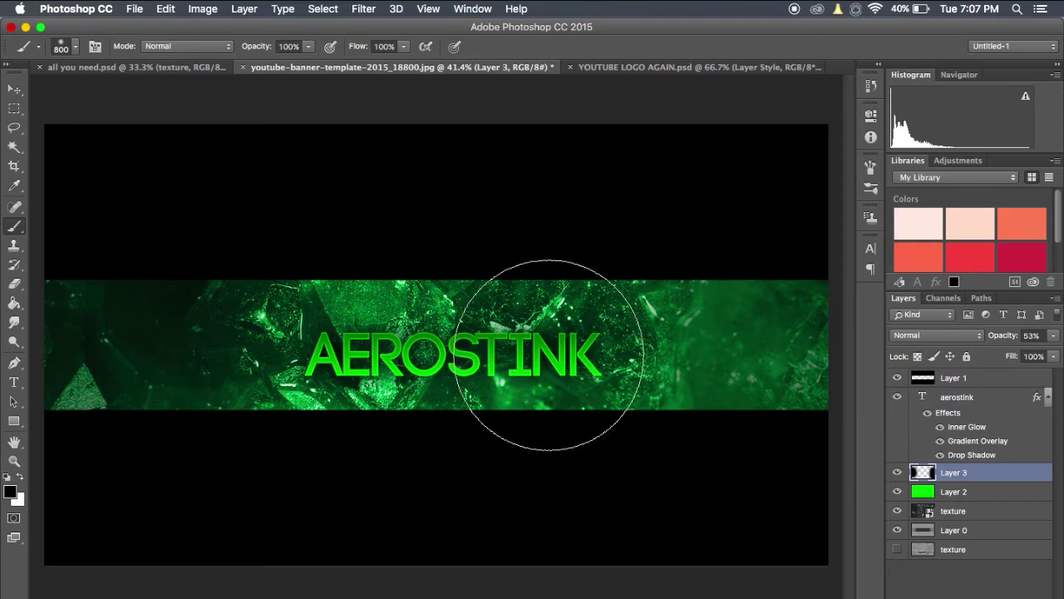
{"action": "key", "text": "bracketleft"}
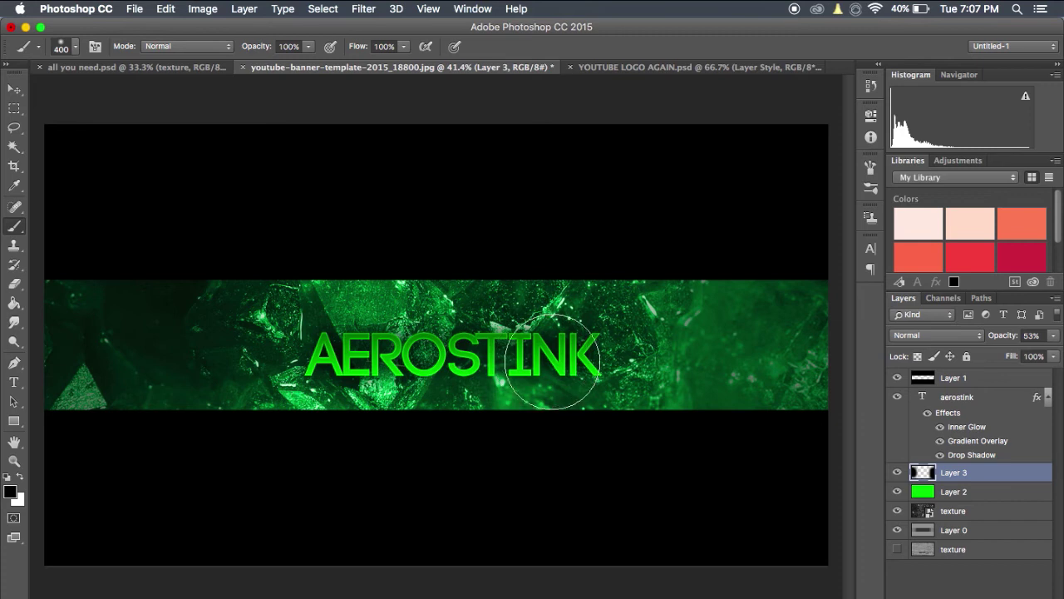
{"action": "left_click", "coordinate": [77, 50]}
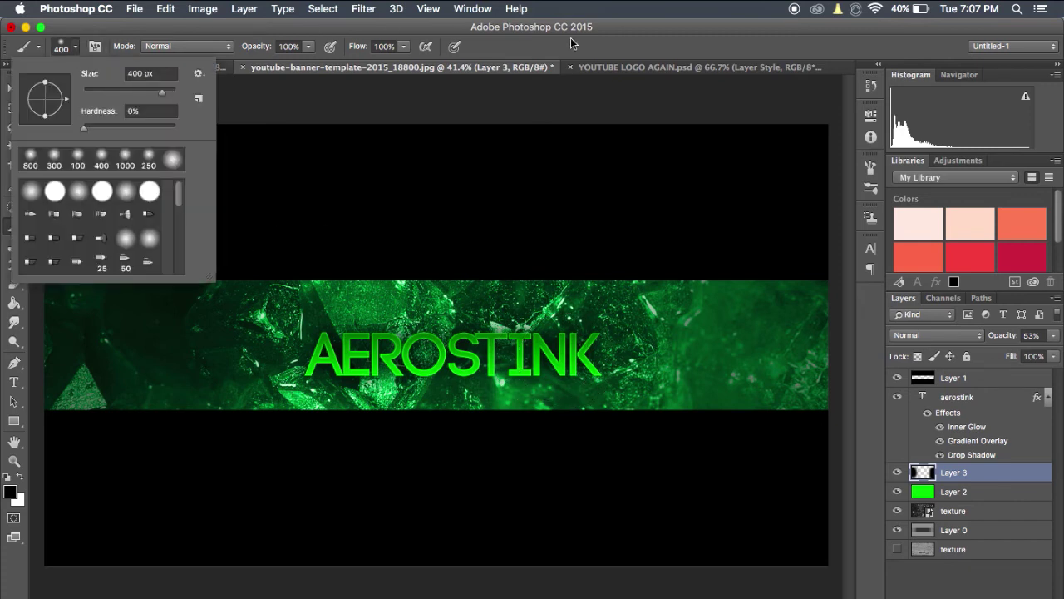
{"action": "left_click", "coordinate": [555, 122]}
{"action": "key", "text": "bracketleft"}
{"action": "key", "text": "bracketleft"}
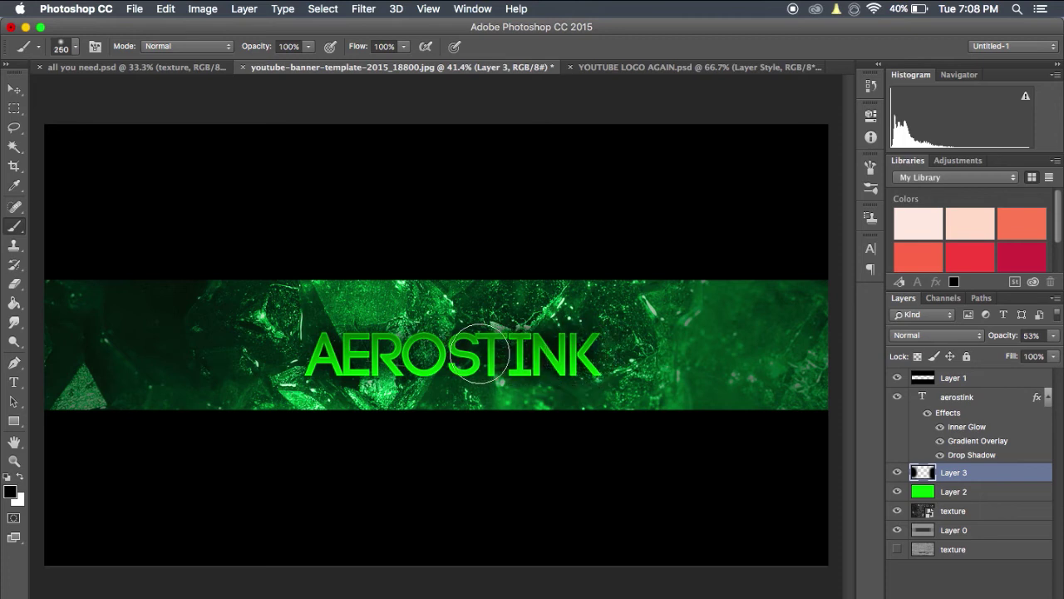
- Try black strokes behind the AEROSTINK text with a 250 px brush and a larger one, undoing each stroke
{"action": "left_click_drag", "start_coordinate": [402, 355], "coordinate": [309, 361]}
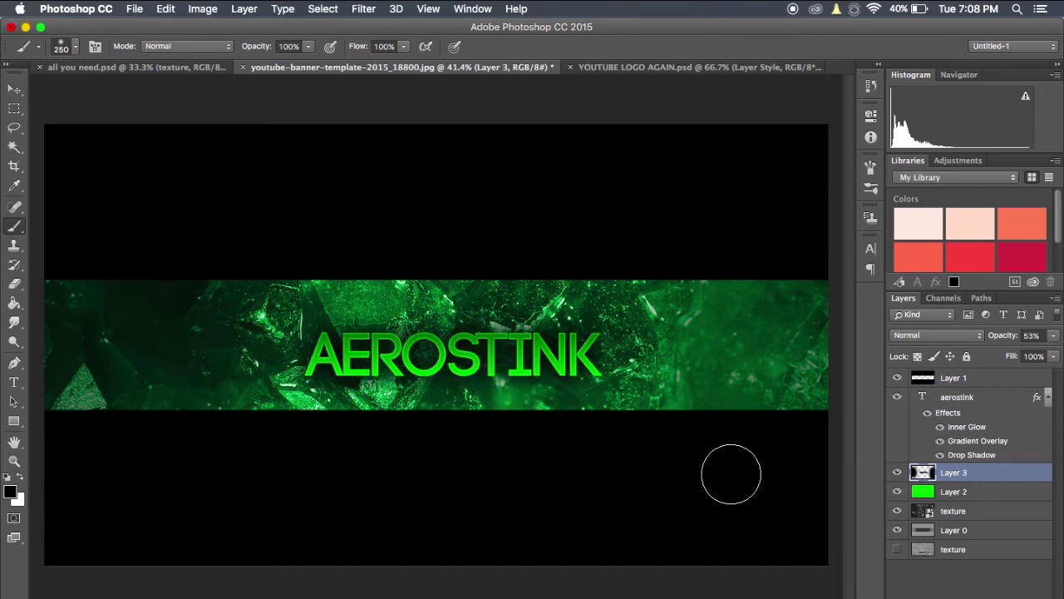
{"action": "key", "text": "super+z"}
{"action": "key", "text": "bracketright"}
{"action": "key", "text": "bracketright"}
{"action": "left_click_drag", "start_coordinate": [569, 359], "coordinate": [313, 359]}
{"action": "key", "text": "super+z"}
- Paint a black stroke behind the AEROSTINK text on Layer 3 with a 300 px brush
{"action": "key", "text": "bracketleft"}
{"action": "mouse_move", "coordinate": [518, 359]}
{"action": "left_mouse_down"}
{"action": "mouse_move", "coordinate": [374, 367]}
{"action": "mouse_move", "coordinate": [311, 359]}
{"action": "left_mouse_up"}
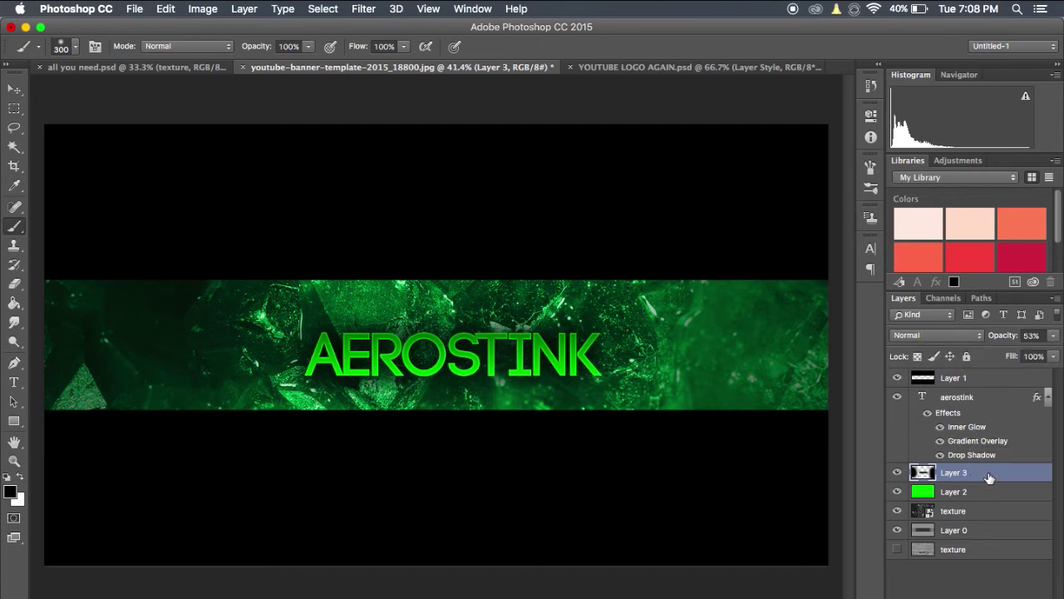
- Align the aerostink text layer to the horizontal and vertical centers of the whole canvas, and clear the selection
{"action": "left_click", "coordinate": [979, 397]}
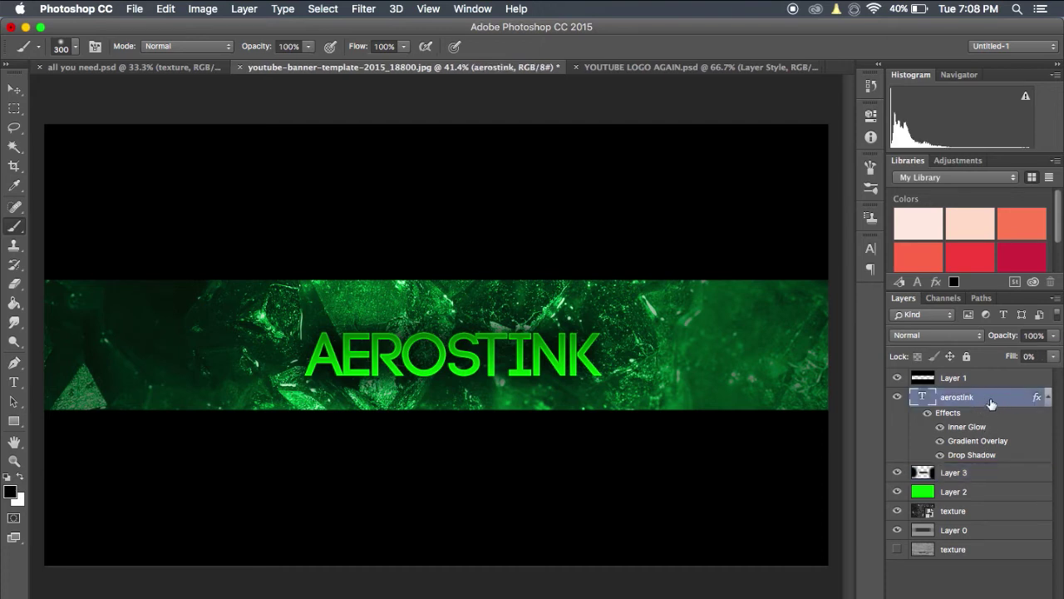
{"action": "key", "text": "super+a"}
{"action": "left_click", "coordinate": [249, 9]}
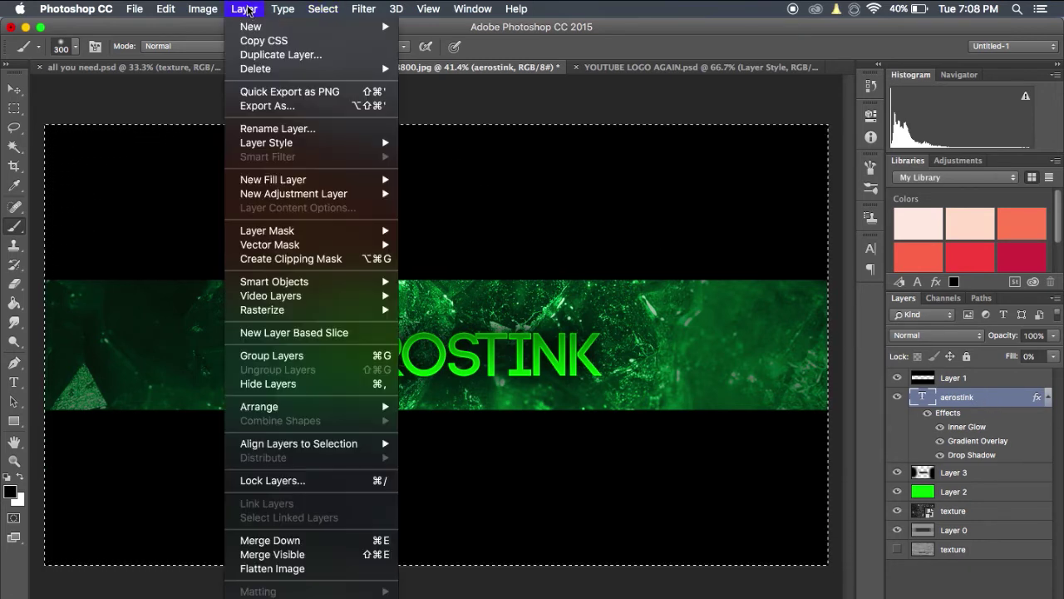
{"action": "mouse_move", "coordinate": [344, 448]}
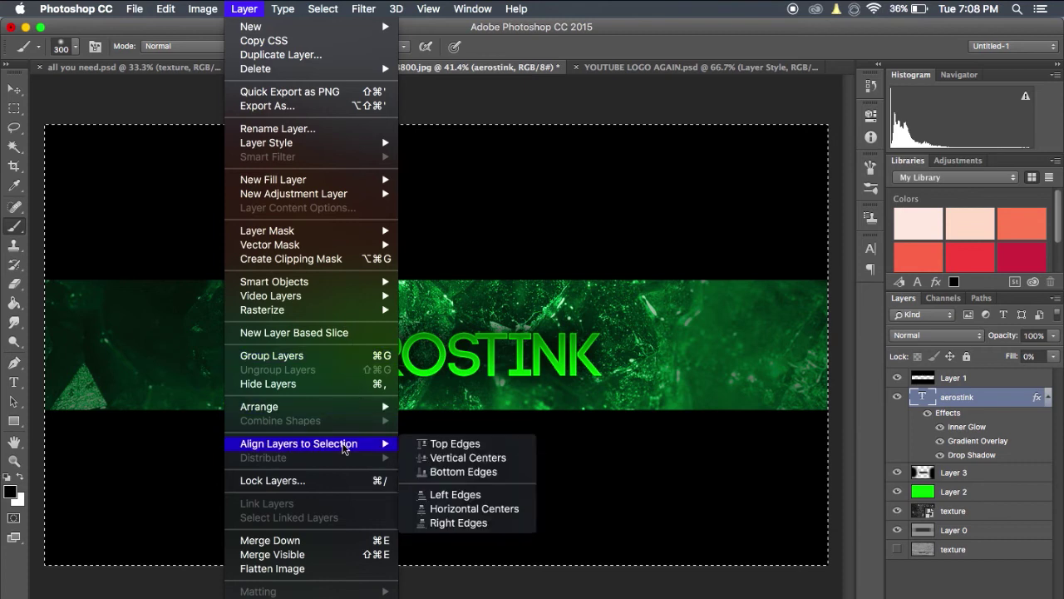
{"action": "left_click", "coordinate": [440, 511]}
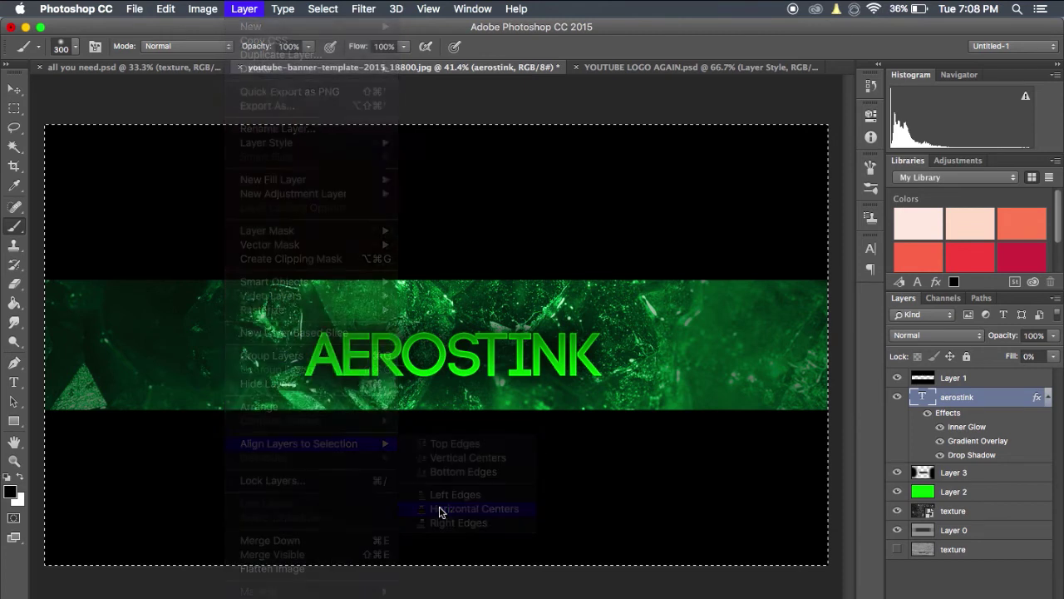
{"action": "left_click", "coordinate": [249, 10]}
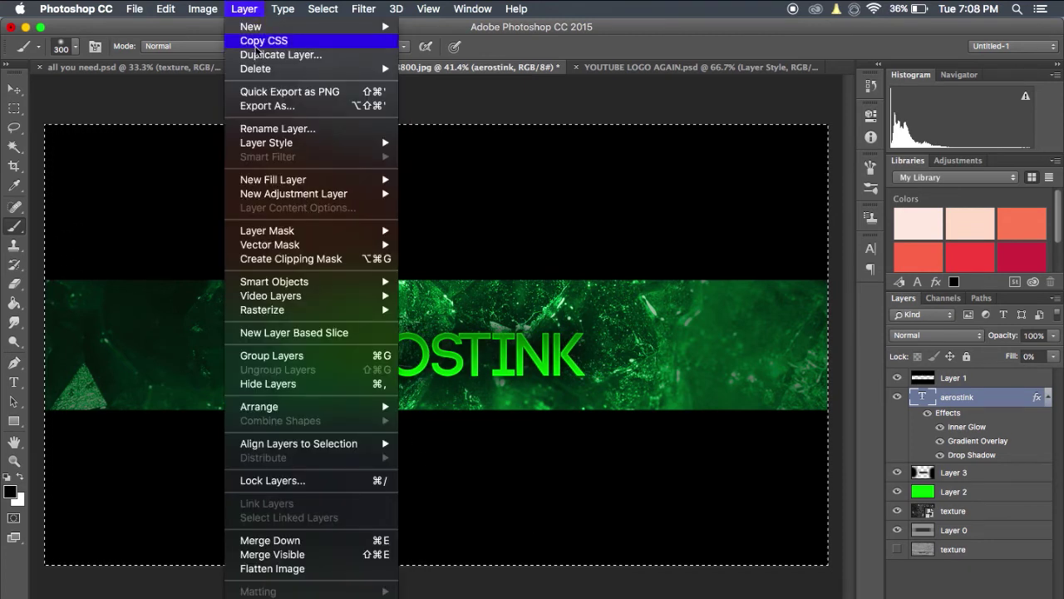
{"action": "mouse_move", "coordinate": [362, 445]}
{"action": "left_click", "coordinate": [437, 459]}
{"action": "key", "text": "super+d"}
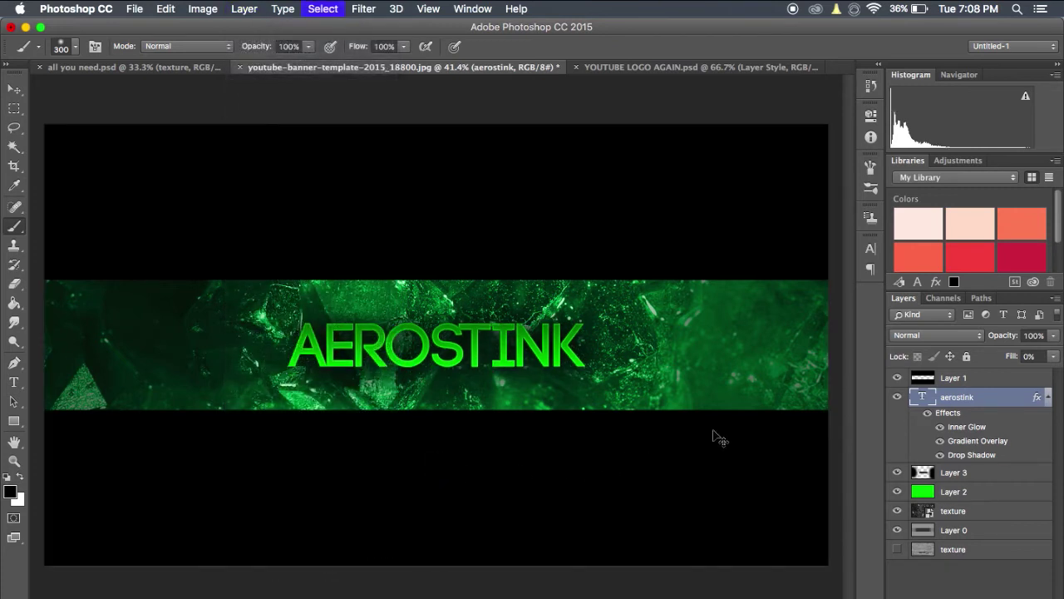
- Select Layer 3 and set up the Eraser with a 55 px brush at 100% hardness
{"action": "left_click", "coordinate": [989, 472]}
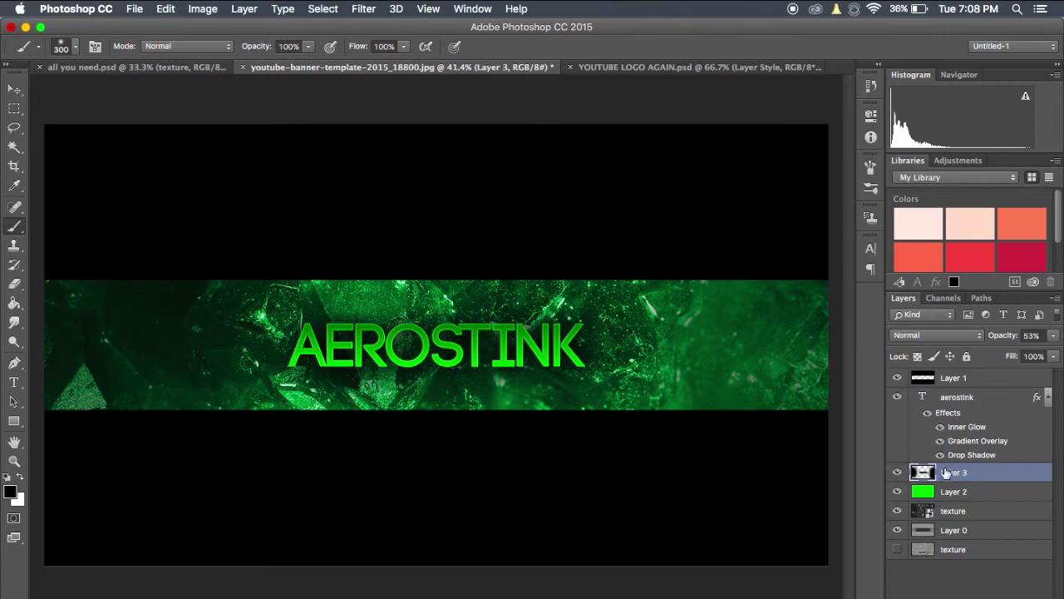
{"action": "key", "text": "e"}
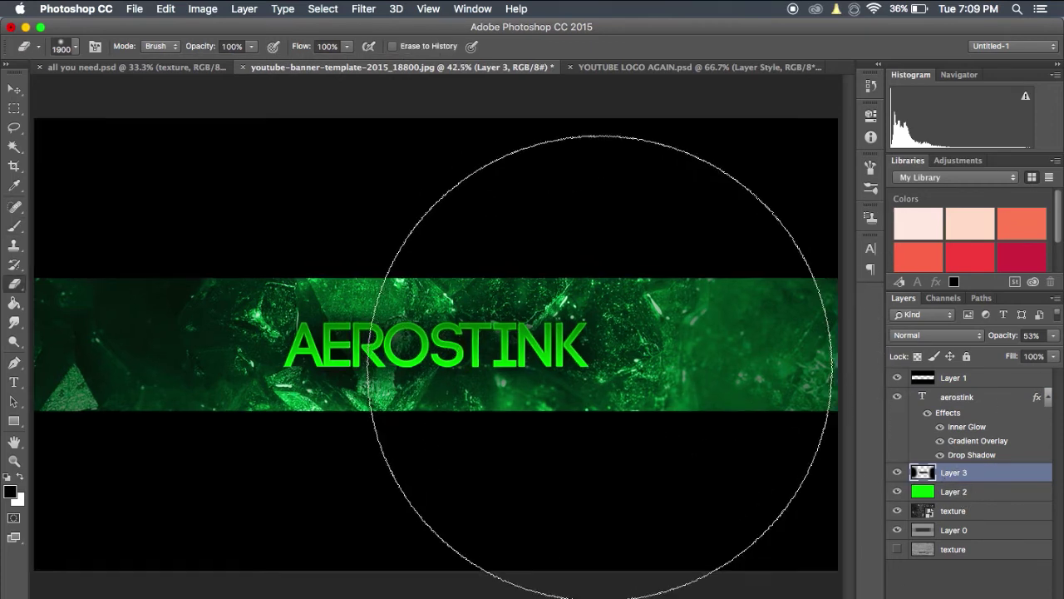
{"action": "scroll", "coordinate": [673, 382], "scroll_direction": "up", "scroll_amount": 3}
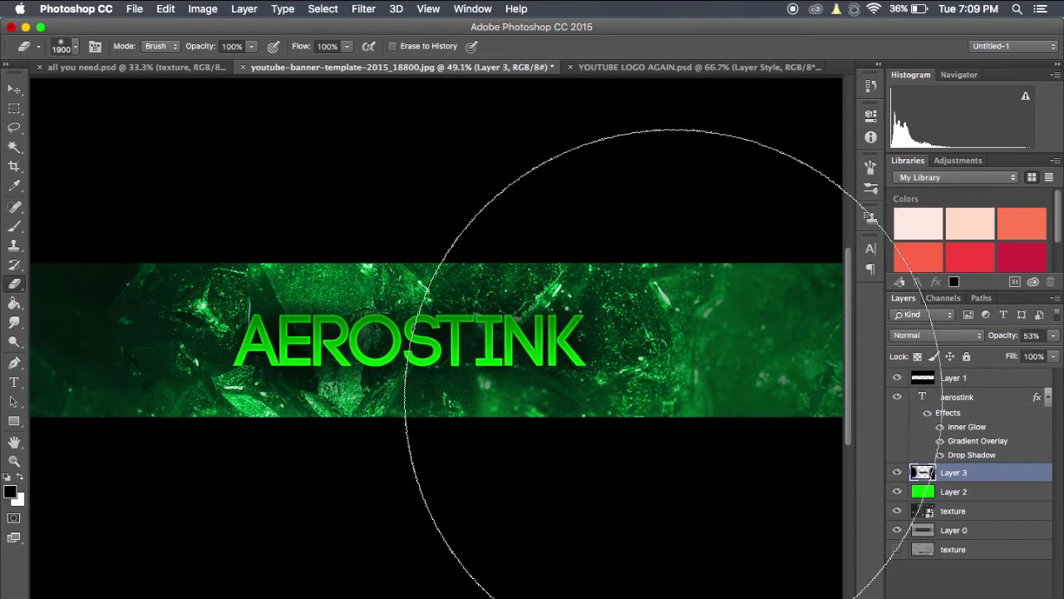
{"action": "scroll", "coordinate": [656, 362], "scroll_direction": "up", "scroll_amount": 1}
{"action": "scroll", "coordinate": [657, 361], "scroll_direction": "up", "scroll_amount": 10}
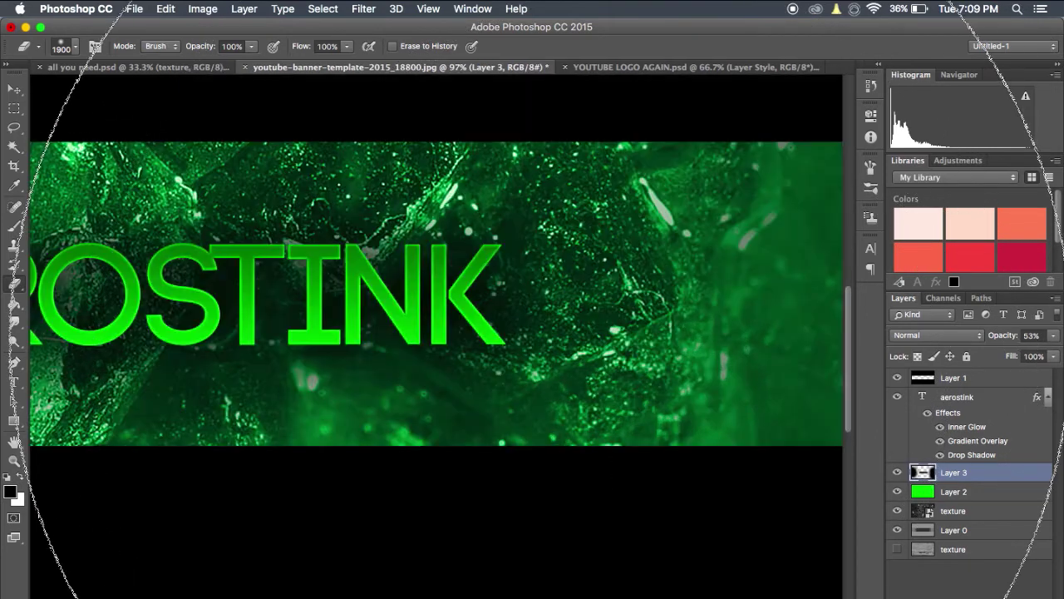
{"action": "key", "text": "bracketleft"}
{"action": "key", "text": "bracketleft"}
{"action": "key", "text": "bracketleft"}
{"action": "key", "text": "bracketleft"}
{"action": "key", "text": "bracketleft"}
{"action": "key", "text": "bracketleft"}
{"action": "key", "text": "bracketleft"}
{"action": "key", "text": "bracketleft"}
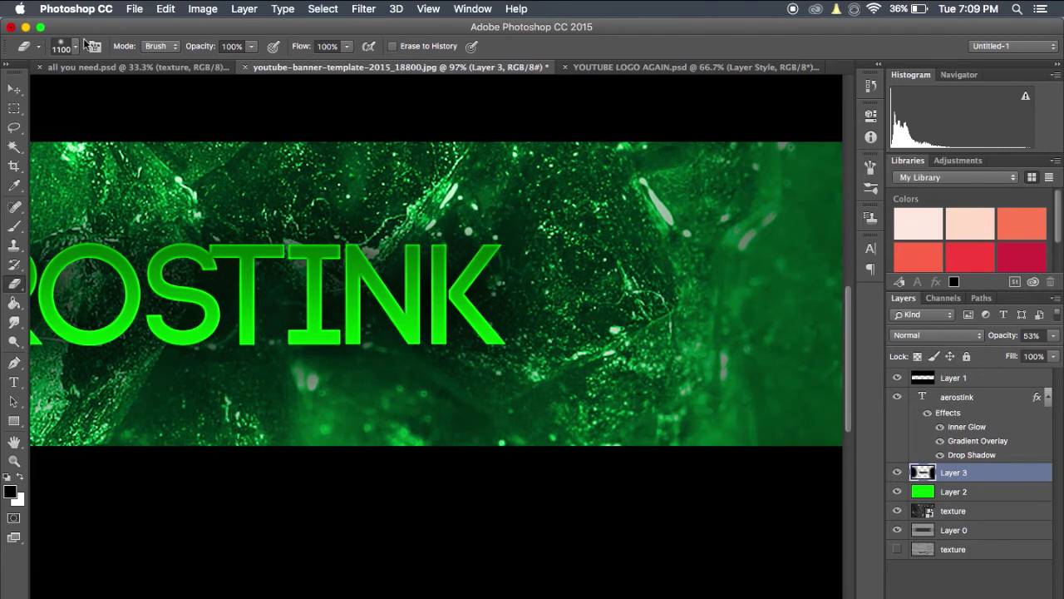
{"action": "left_click", "coordinate": [77, 50]}
{"action": "left_click_drag", "start_coordinate": [101, 125], "coordinate": [193, 128]}
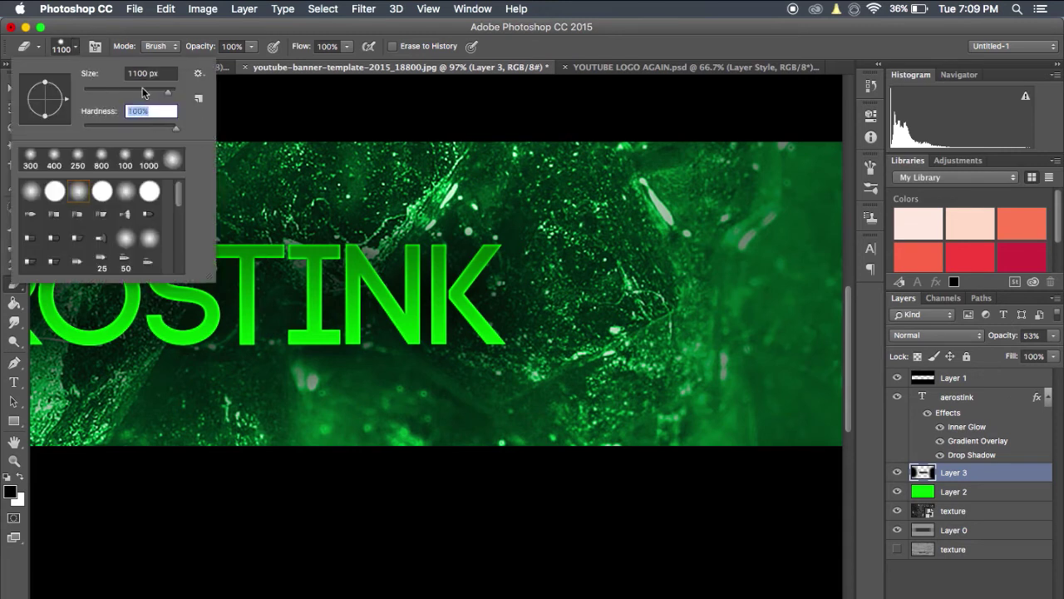
{"action": "left_click", "coordinate": [522, 45]}
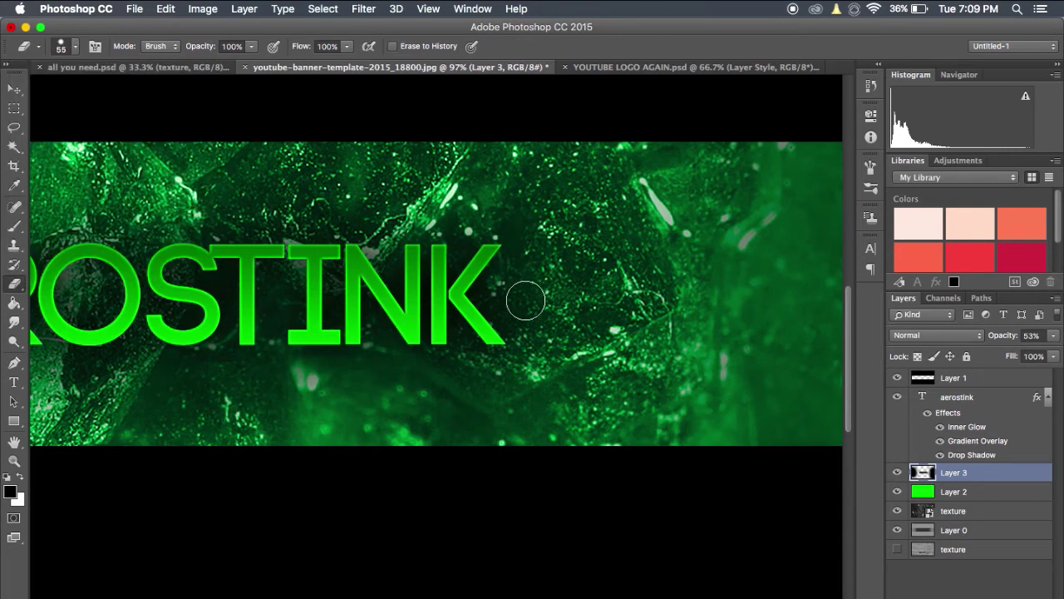
- Try erasing the dark shading behind the second half of AEROSTINK with a 200 px eraser, and undo the stroke
{"action": "key", "text": "bracketright"}
{"action": "key", "text": "bracketright"}
{"action": "key", "text": "bracketright"}
{"action": "key", "text": "bracketright"}
{"action": "key", "text": "bracketright"}
{"action": "key", "text": "bracketright"}
{"action": "key", "text": "bracketright"}
{"action": "key", "text": "bracketright"}
{"action": "key", "text": "bracketright"}
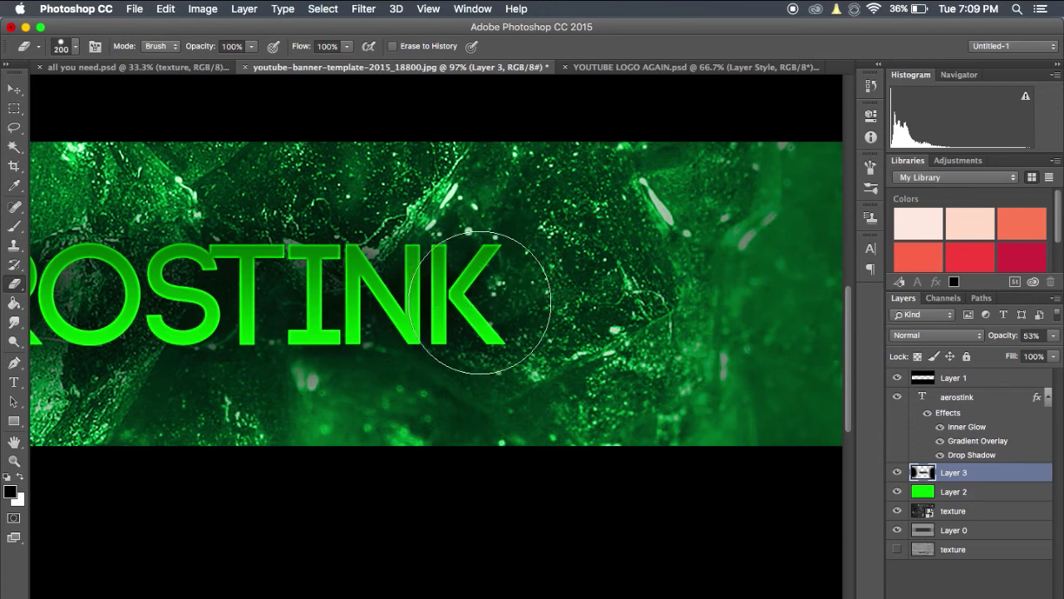
{"action": "mouse_move", "coordinate": [487, 308]}
{"action": "left_mouse_down"}
{"action": "mouse_move", "coordinate": [401, 258]}
{"action": "mouse_move", "coordinate": [276, 331]}
{"action": "left_mouse_up"}
{"action": "key", "text": "super+z"}
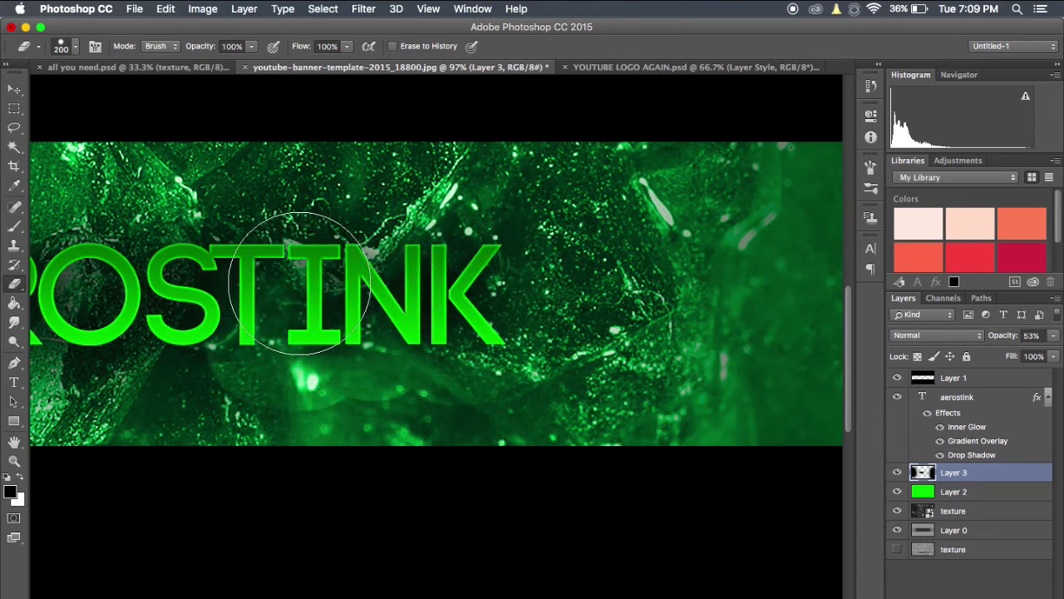
{"action": "scroll", "coordinate": [466, 339], "scroll_direction": "down", "scroll_amount": 2}
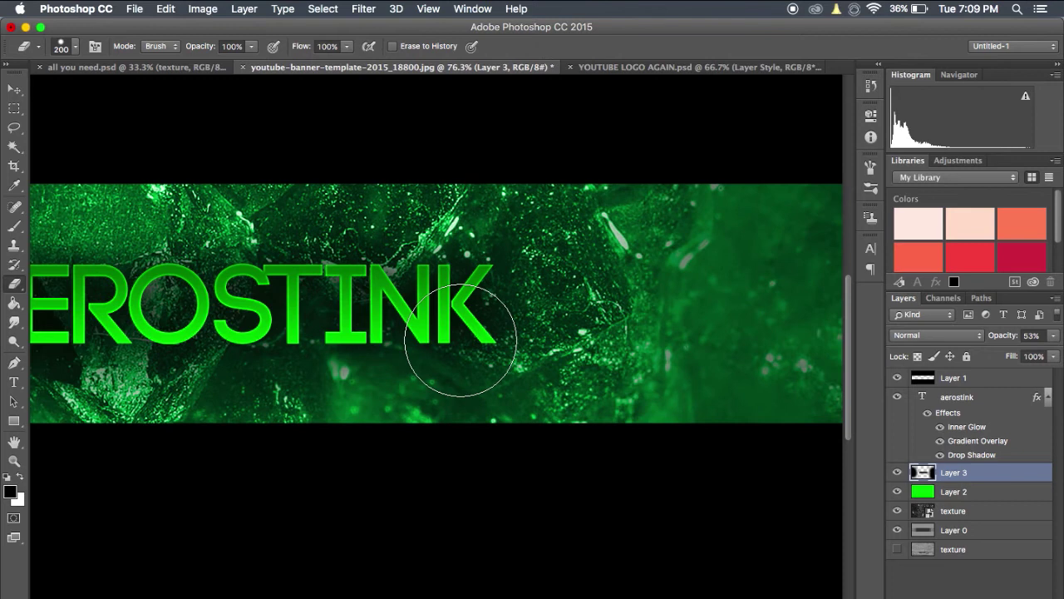
{"action": "scroll", "coordinate": [444, 357], "scroll_direction": "up", "scroll_amount": 2}
{"action": "mouse_move", "coordinate": [444, 357]}
{"action": "left_mouse_down"}
{"action": "mouse_move", "coordinate": [653, 383]}
{"action": "mouse_move", "coordinate": [553, 393]}
{"action": "left_mouse_up"}
{"action": "key", "text": "b"}
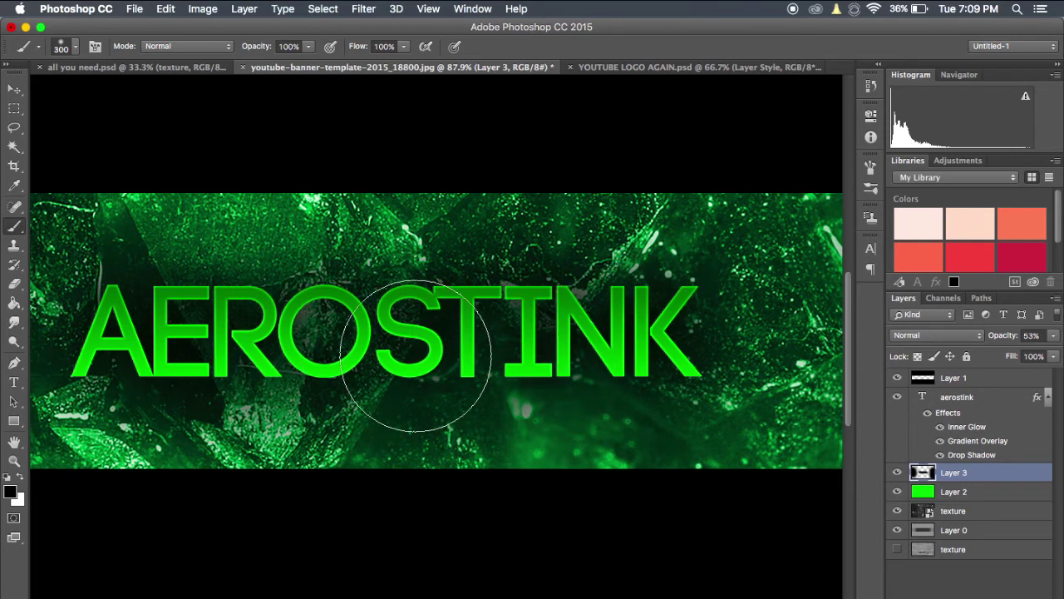
{"action": "scroll", "coordinate": [589, 438], "scroll_direction": "down", "scroll_amount": 5}
{"action": "scroll", "coordinate": [611, 445], "scroll_direction": "up", "scroll_amount": 1}
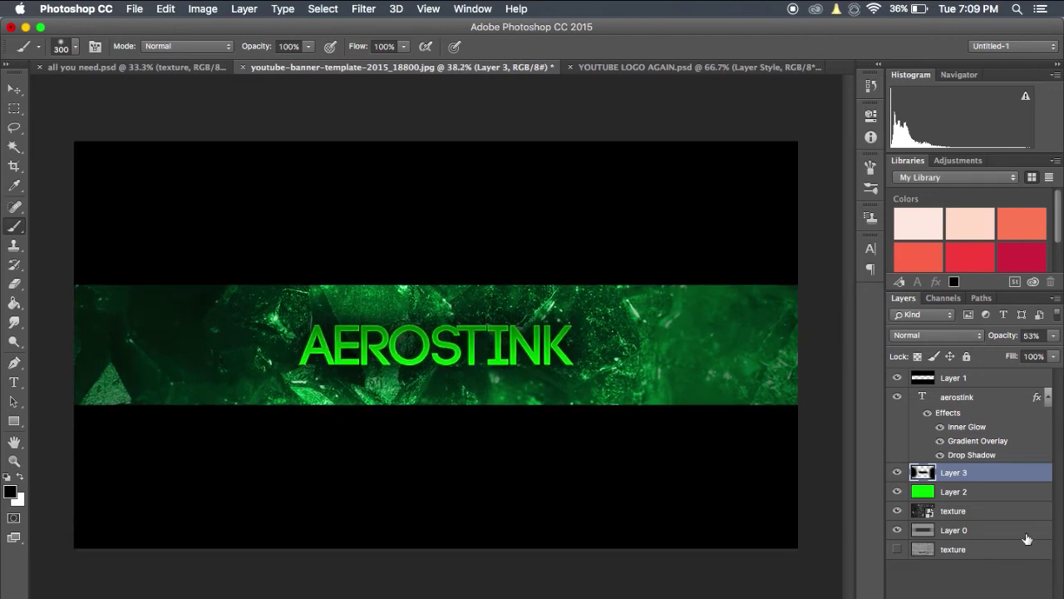
{"action": "left_click", "coordinate": [968, 532]}
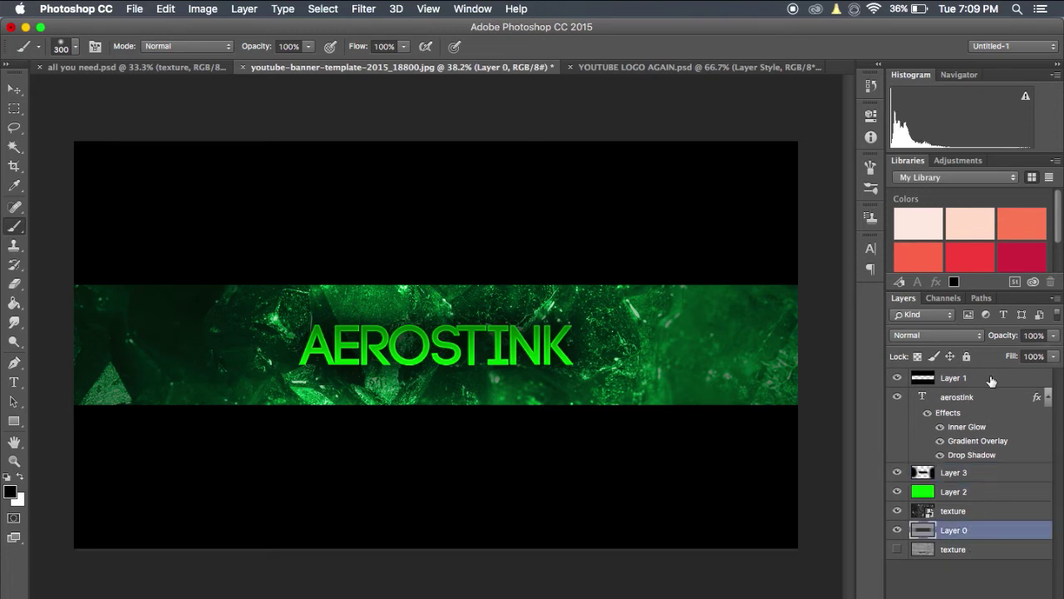
{"action": "left_click", "coordinate": [977, 399], "text": "shift"}
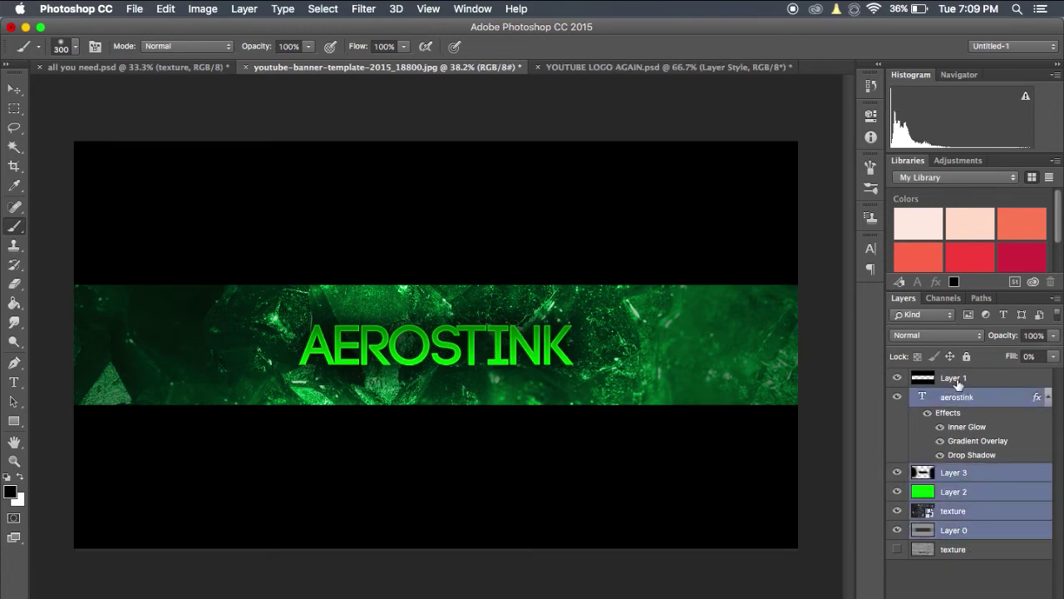
{"action": "left_click", "coordinate": [983, 563]}
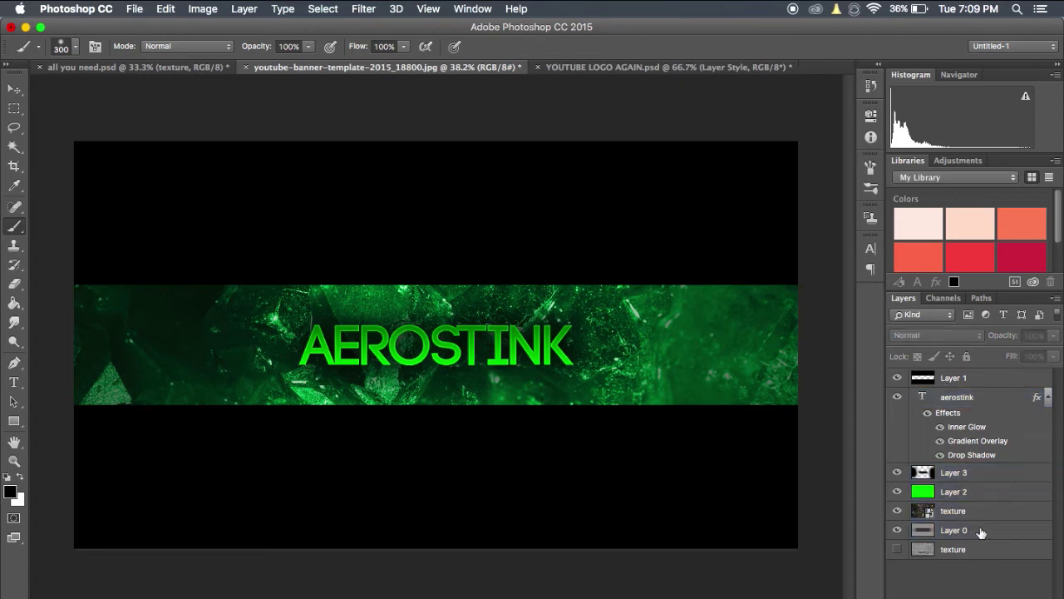
- Move the template on Layer 0 to the top of the layer stack and lower its opacity to 31%
{"action": "left_click", "coordinate": [982, 531]}
{"action": "left_click_drag", "start_coordinate": [981, 530], "coordinate": [952, 376]}
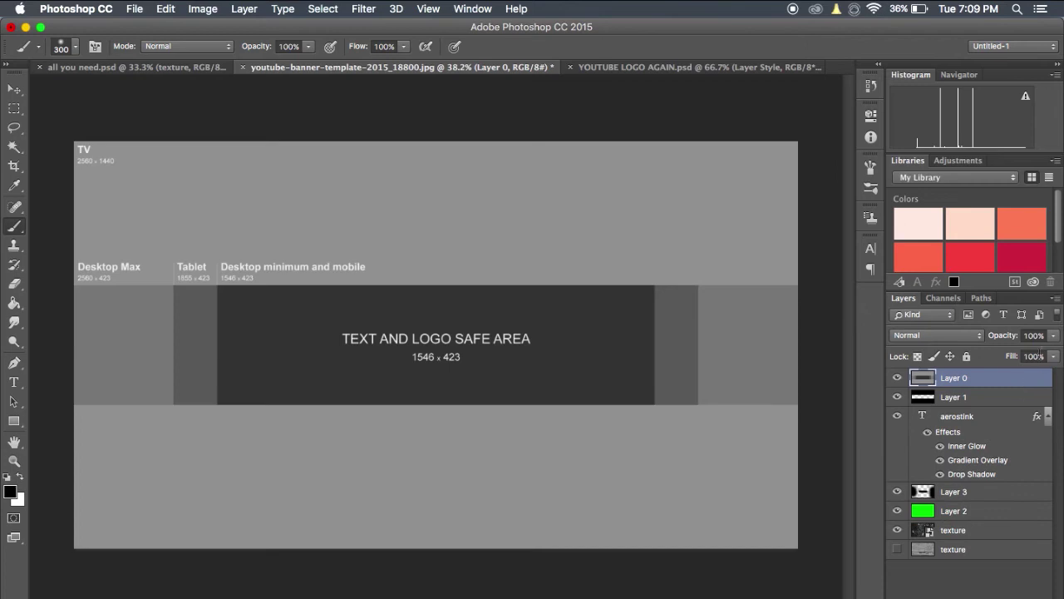
{"action": "mouse_move", "coordinate": [1058, 339]}
{"action": "left_mouse_down"}
{"action": "mouse_move", "coordinate": [1047, 353]}
{"action": "mouse_move", "coordinate": [1005, 345]}
{"action": "left_mouse_up"}
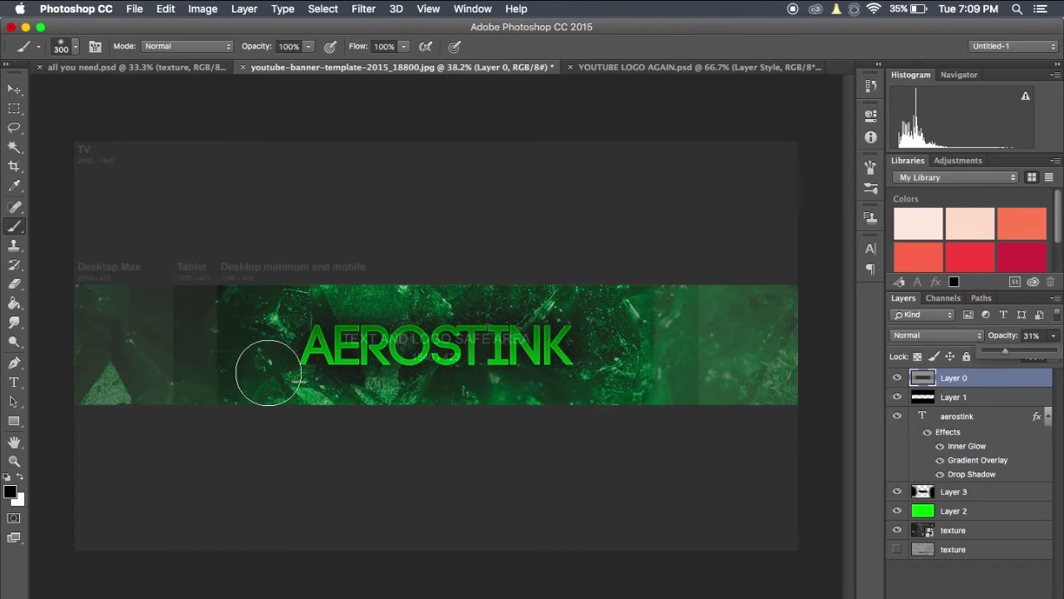
- Compare the text with the safe area at 58% opacity on Layer 0, raise the opacity again, and hide the layer
{"action": "left_click_drag", "start_coordinate": [1016, 355], "coordinate": [1027, 353]}
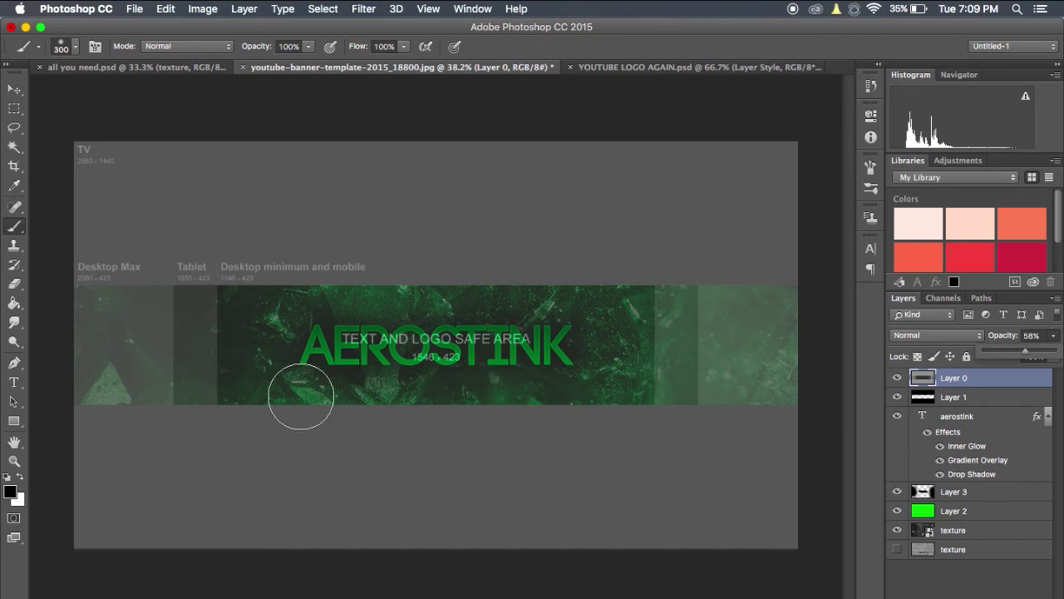
{"action": "mouse_move", "coordinate": [1028, 352]}
{"action": "left_mouse_down"}
{"action": "mouse_move", "coordinate": [987, 364]}
{"action": "mouse_move", "coordinate": [1054, 353]}
{"action": "left_mouse_up"}
{"action": "left_click", "coordinate": [896, 377]}
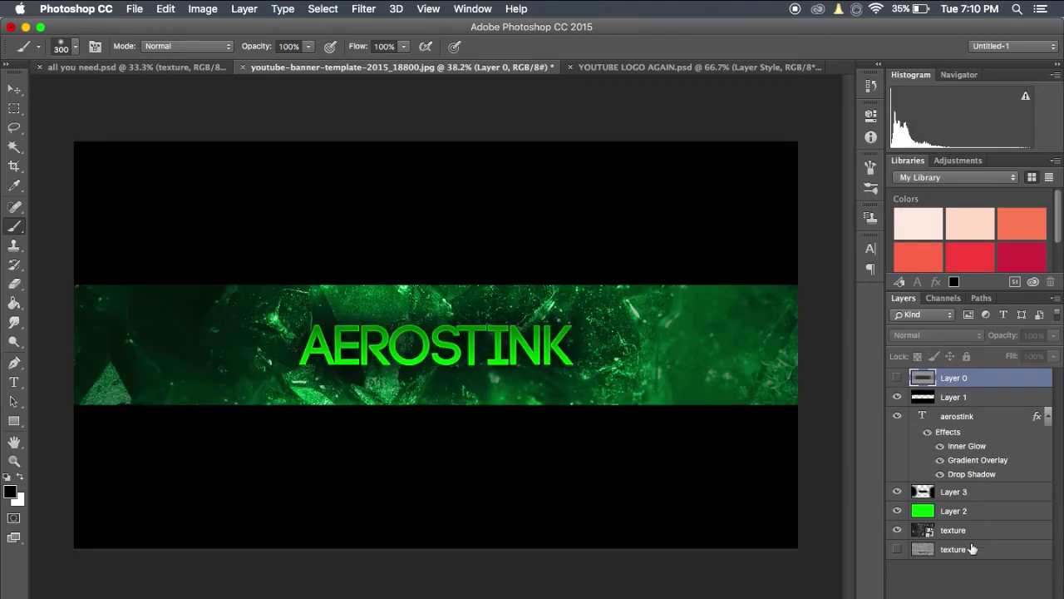
- Group the aerostink text, Layer 3, Layer 2 and the visible texture layer
{"action": "left_click", "coordinate": [990, 397]}
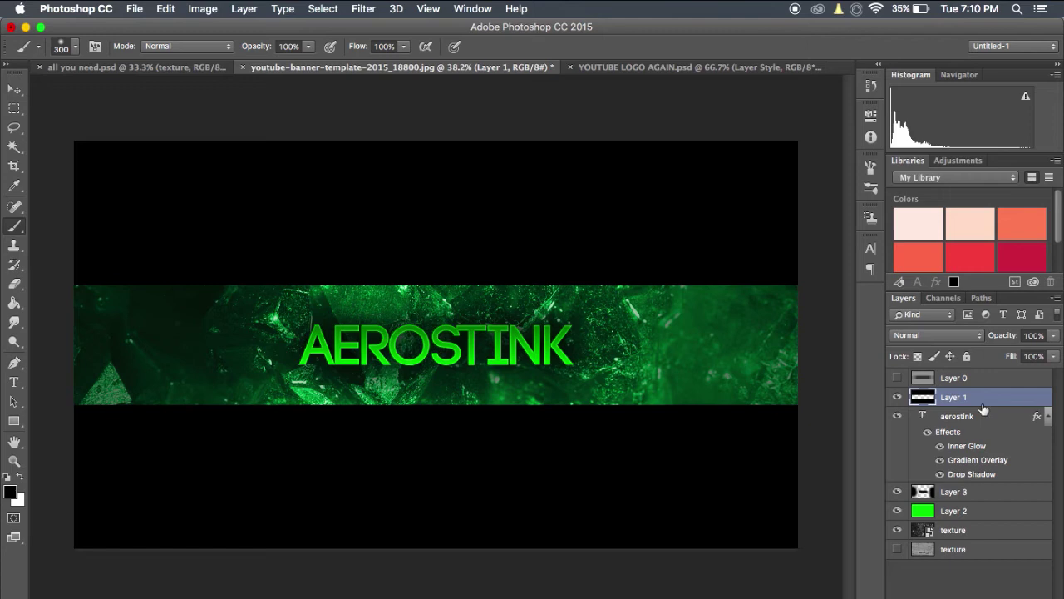
{"action": "left_click", "coordinate": [976, 416]}
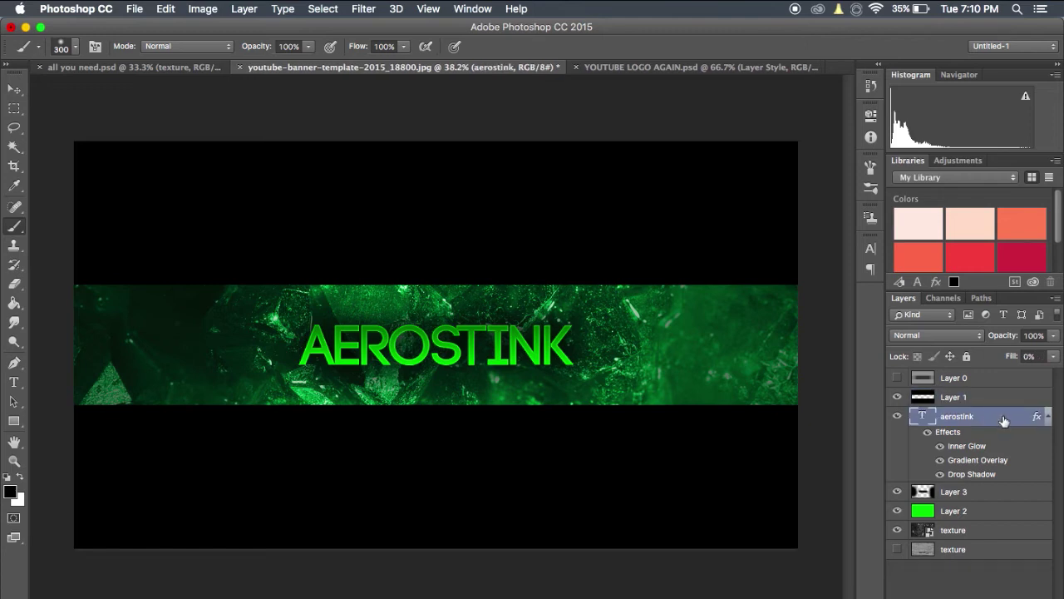
{"action": "left_click", "coordinate": [979, 511], "text": "super"}
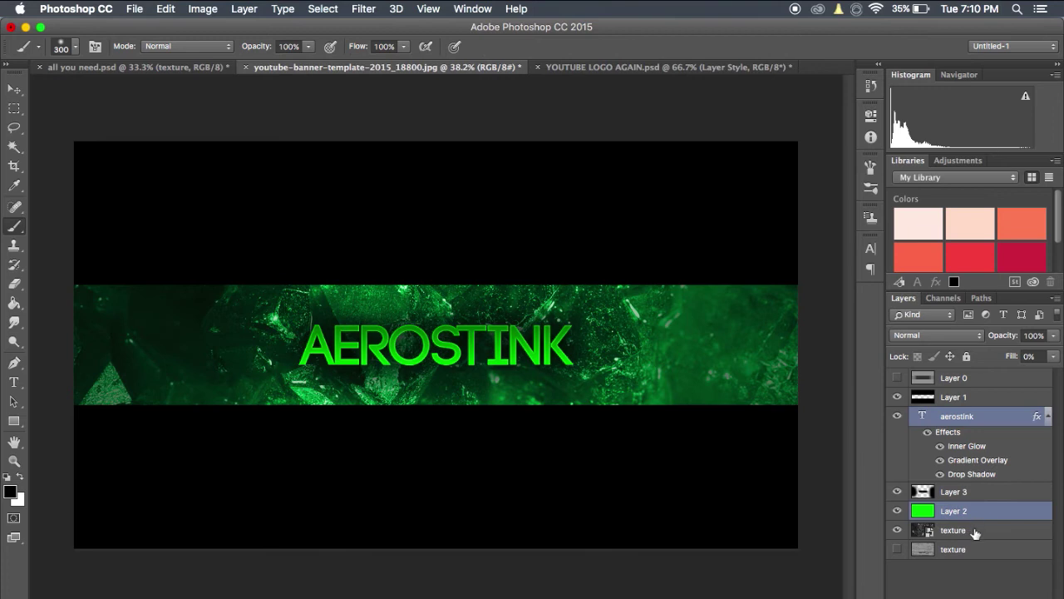
{"action": "left_click", "coordinate": [975, 532], "text": "super"}
{"action": "left_click", "coordinate": [977, 494], "text": "super"}
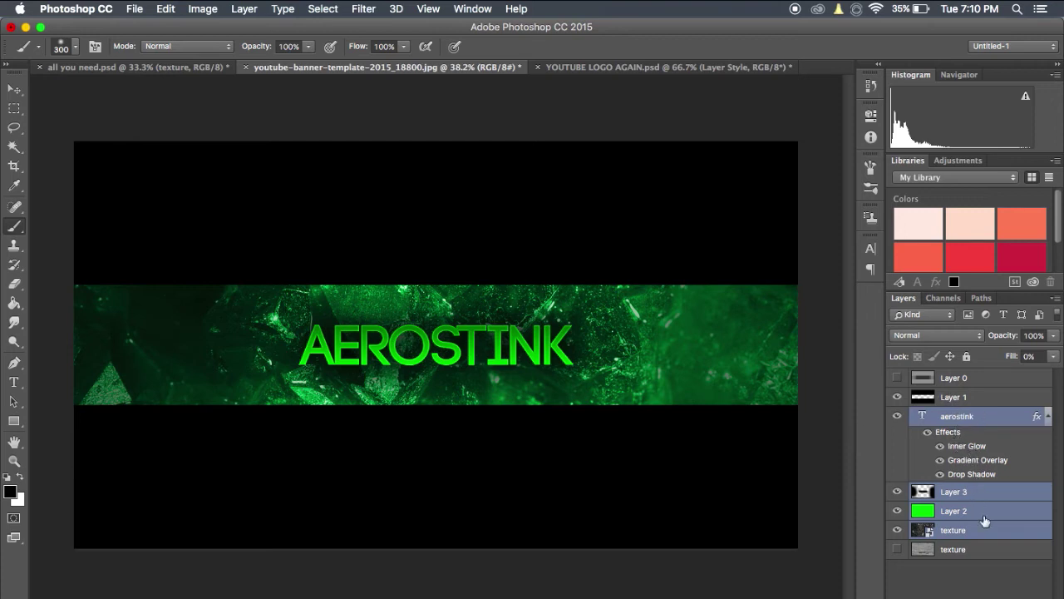
{"action": "left_click", "coordinate": [990, 426]}
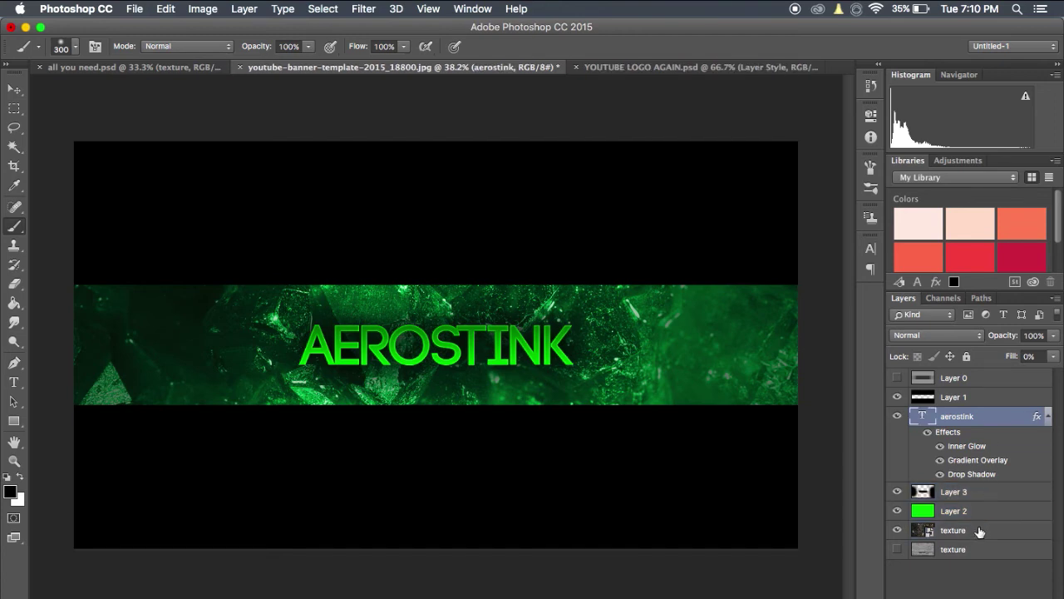
{"action": "left_click", "coordinate": [979, 532], "text": "shift"}
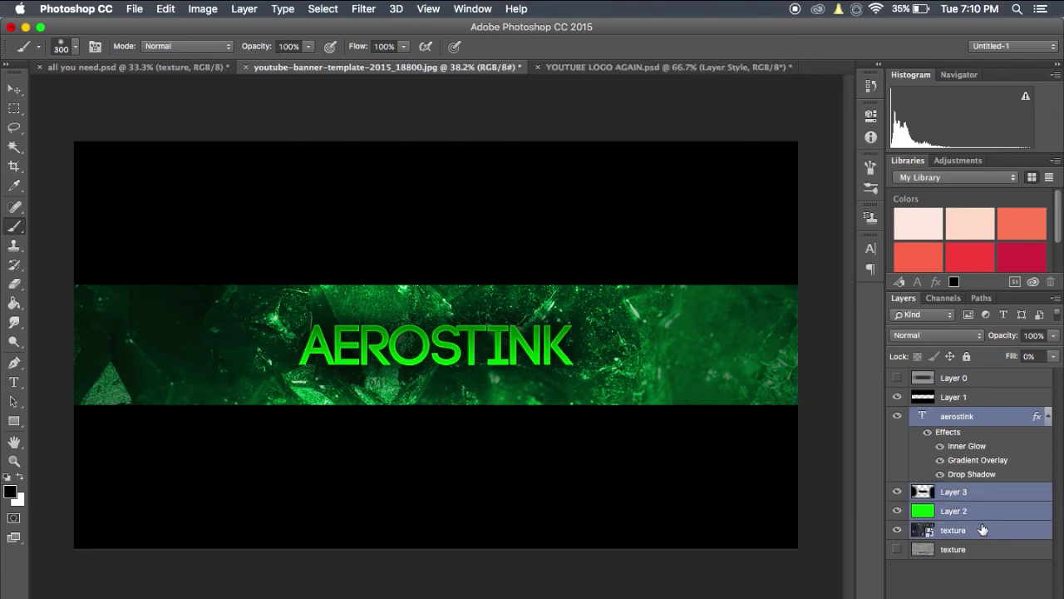
{"action": "key", "text": "super+g"}
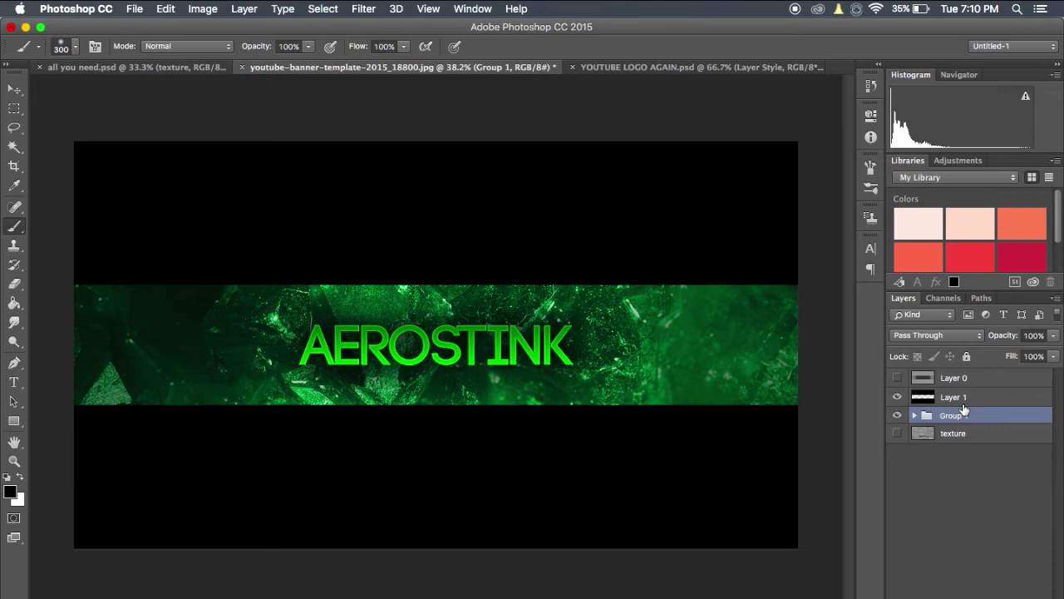
- Duplicate the banner artwork group and merge the copy into a single layer
{"action": "key", "text": "super+j"}
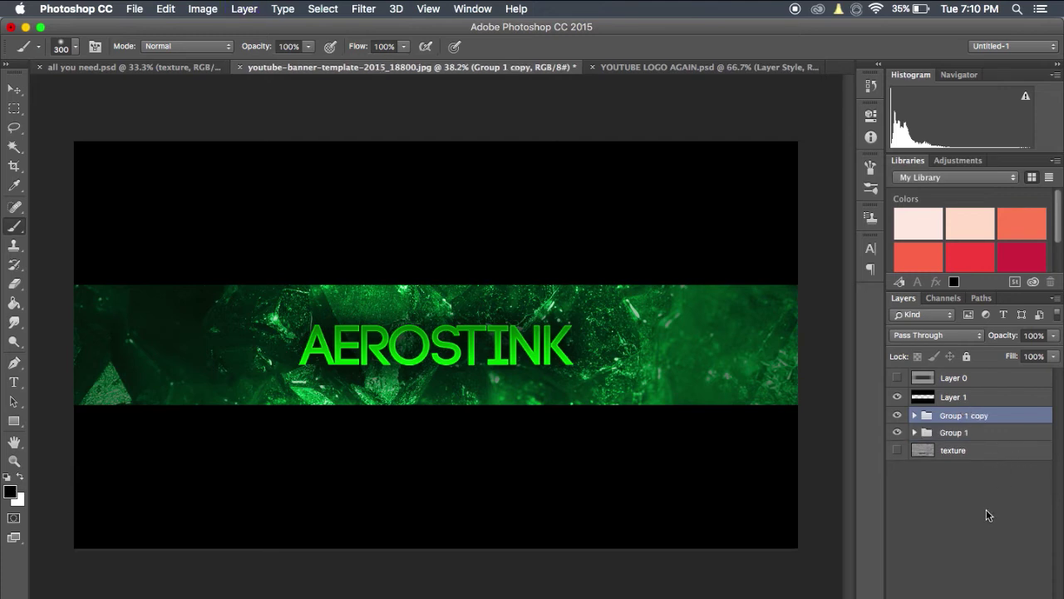
{"action": "key", "text": "super+e"}
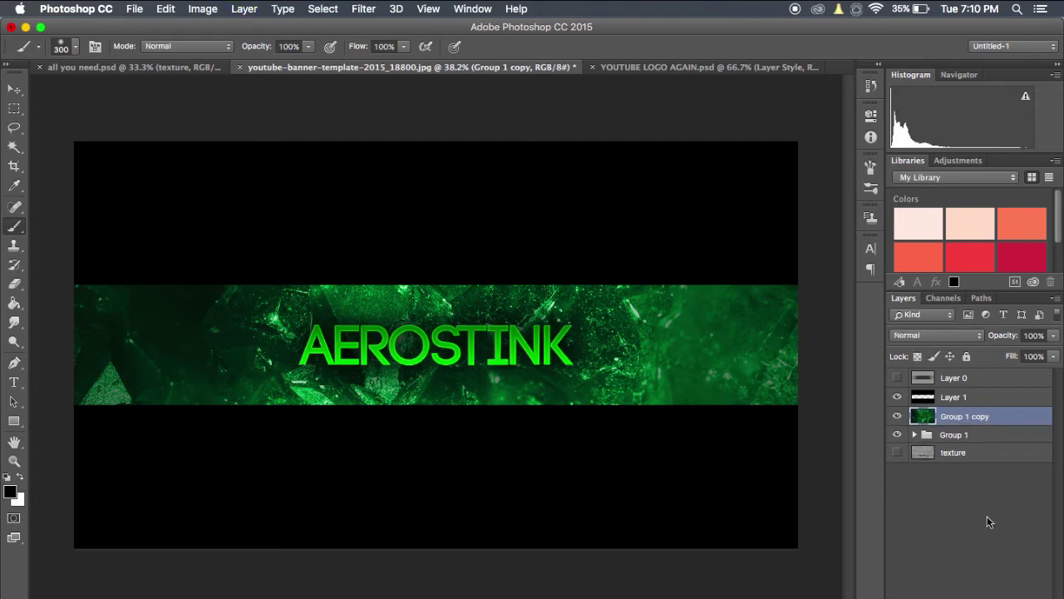
- Inspect the contents of Group 1 and compare it with the selected merged copy by switching their visibility off and on
{"action": "left_click", "coordinate": [914, 435]}
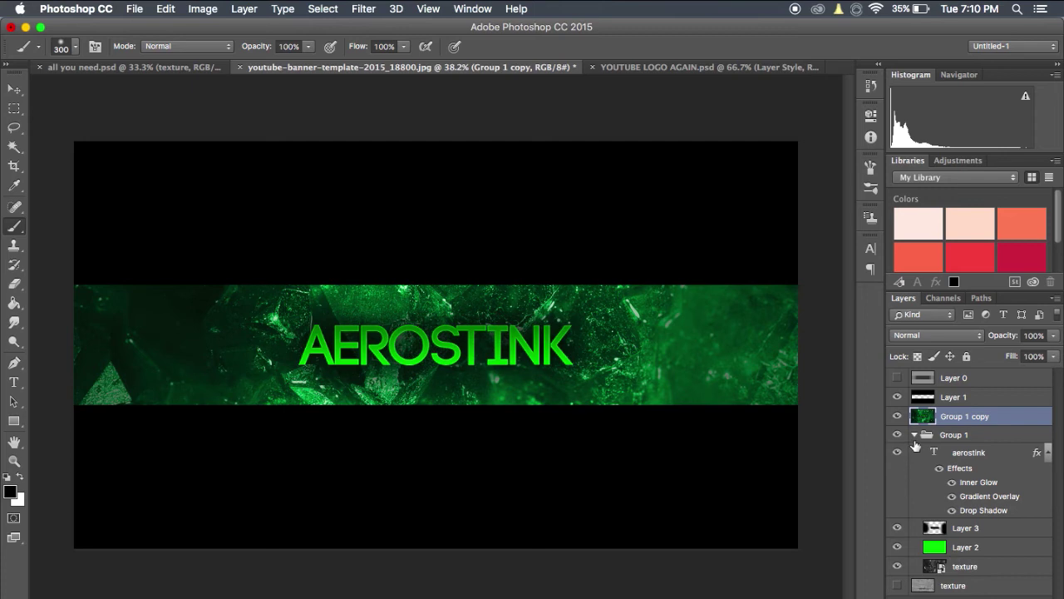
{"action": "left_click", "coordinate": [919, 438]}
{"action": "left_click", "coordinate": [916, 435]}
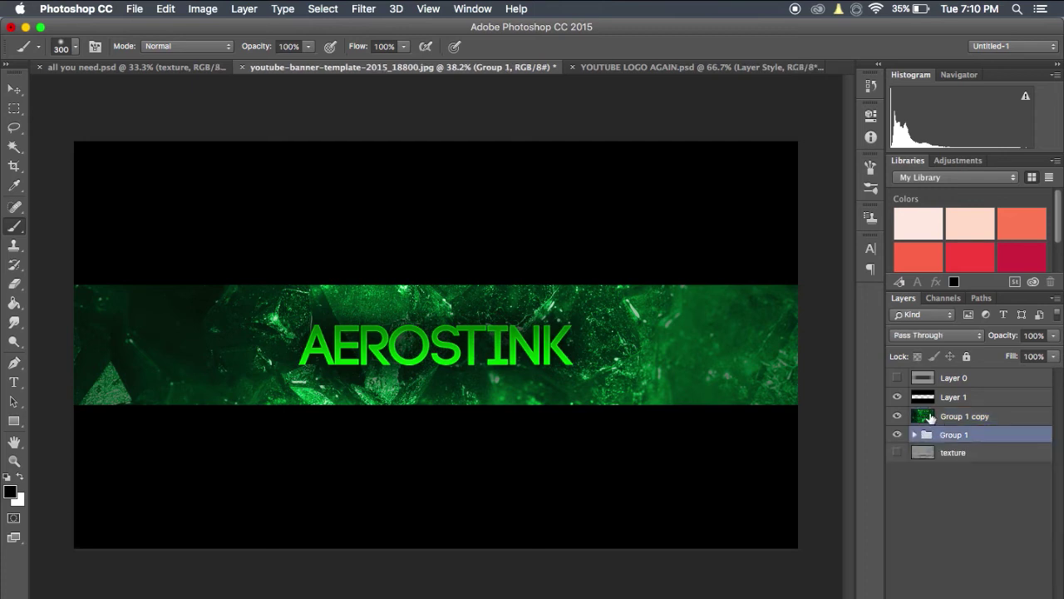
{"action": "left_click", "coordinate": [967, 417]}
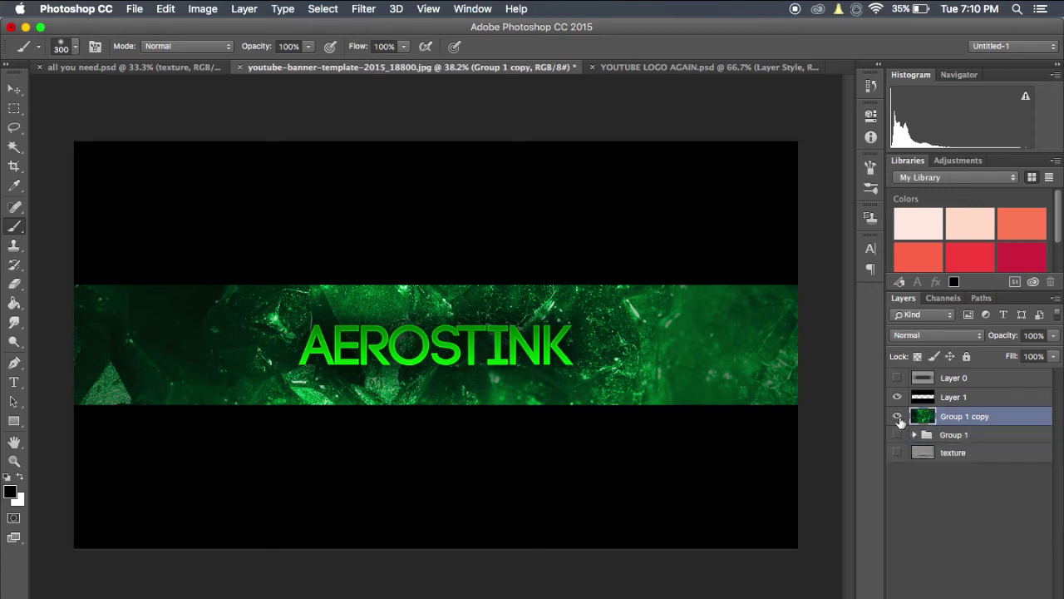
{"action": "left_click", "coordinate": [898, 417]}
{"action": "left_click", "coordinate": [898, 417]}
{"action": "left_click", "coordinate": [897, 435]}
- Apply a Gaussian Blur with a 6-pixel radius to the merged Group 1 copy layer
{"action": "left_click", "coordinate": [363, 9]}
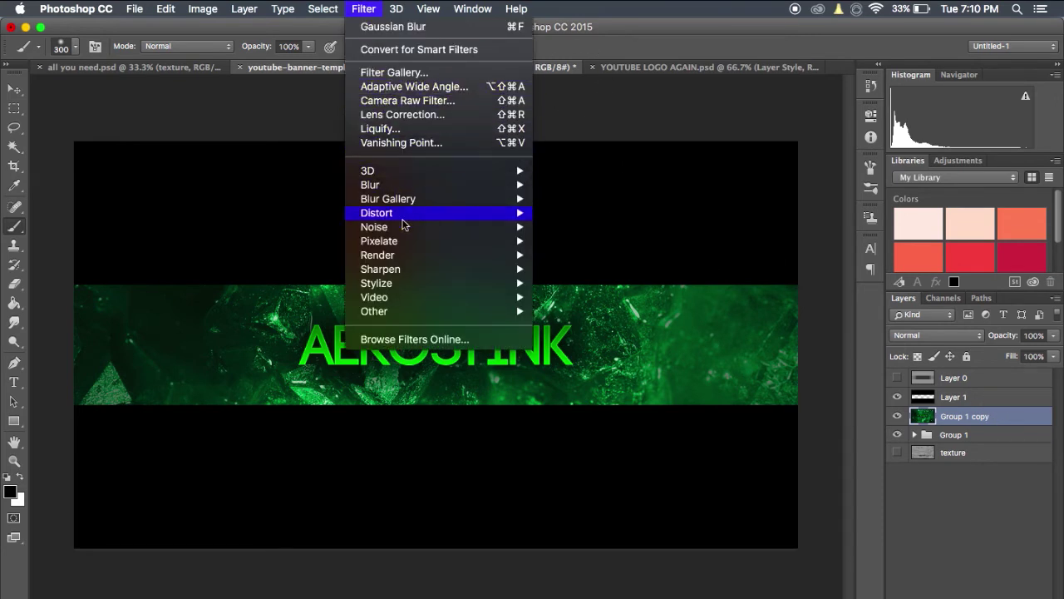
{"action": "mouse_move", "coordinate": [379, 194]}
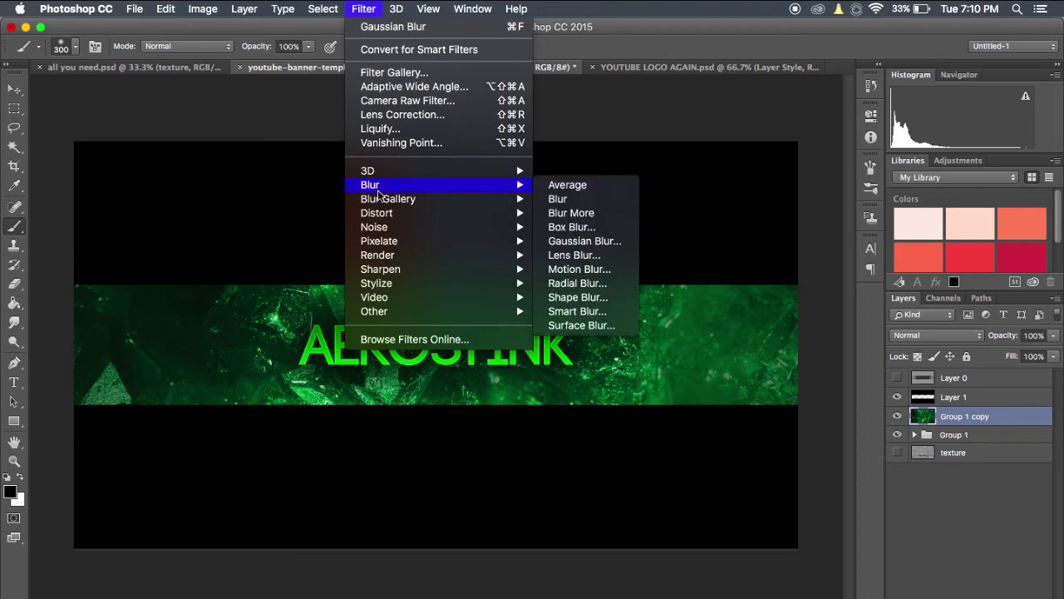
{"action": "left_click", "coordinate": [588, 242]}
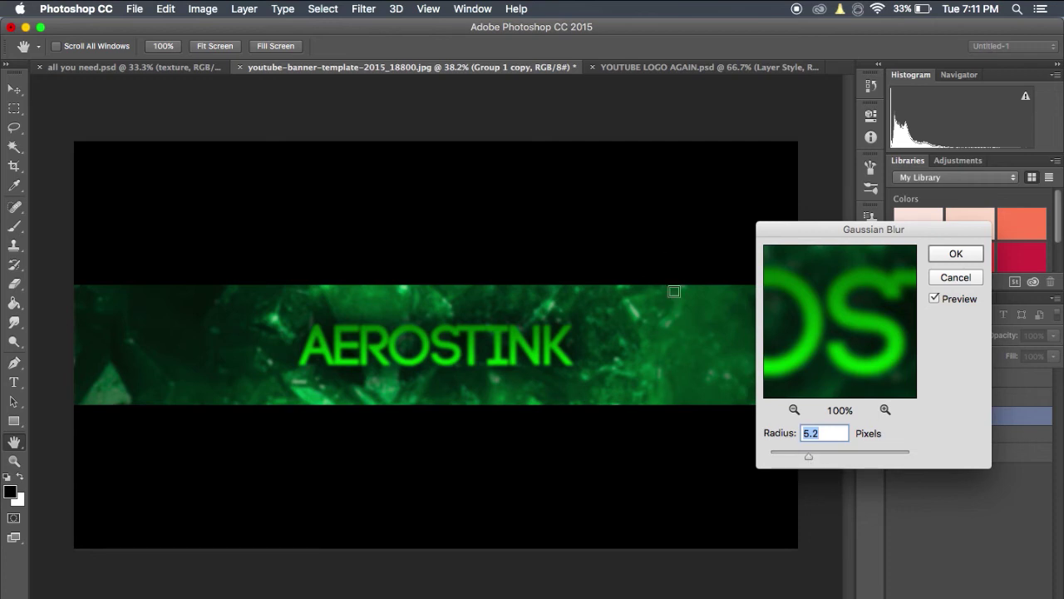
{"action": "left_click_drag", "start_coordinate": [773, 233], "coordinate": [843, 236]}
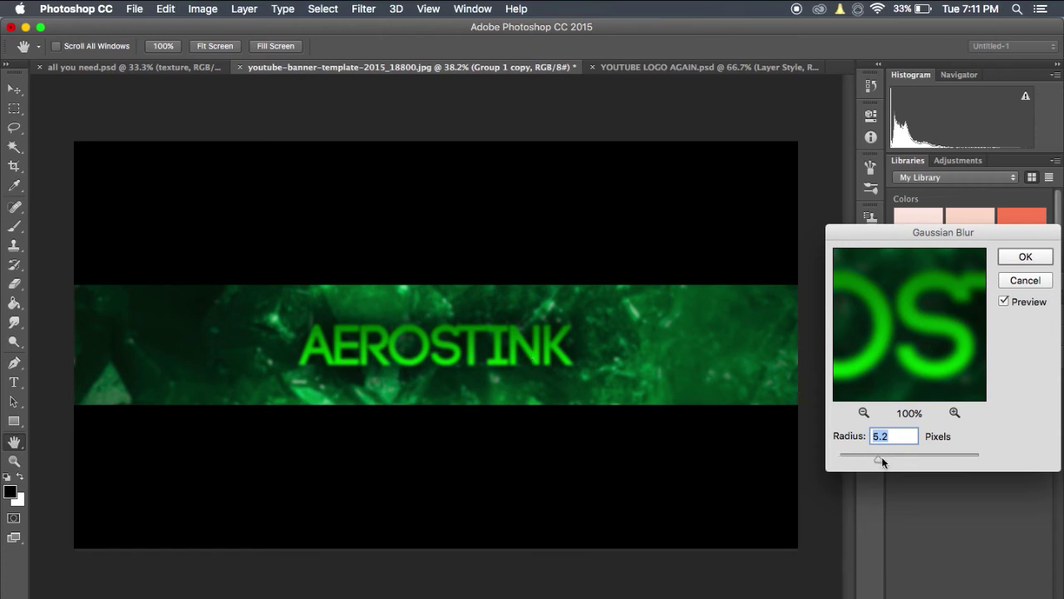
{"action": "type", "text": "6"}
{"action": "left_click", "coordinate": [1026, 258]}
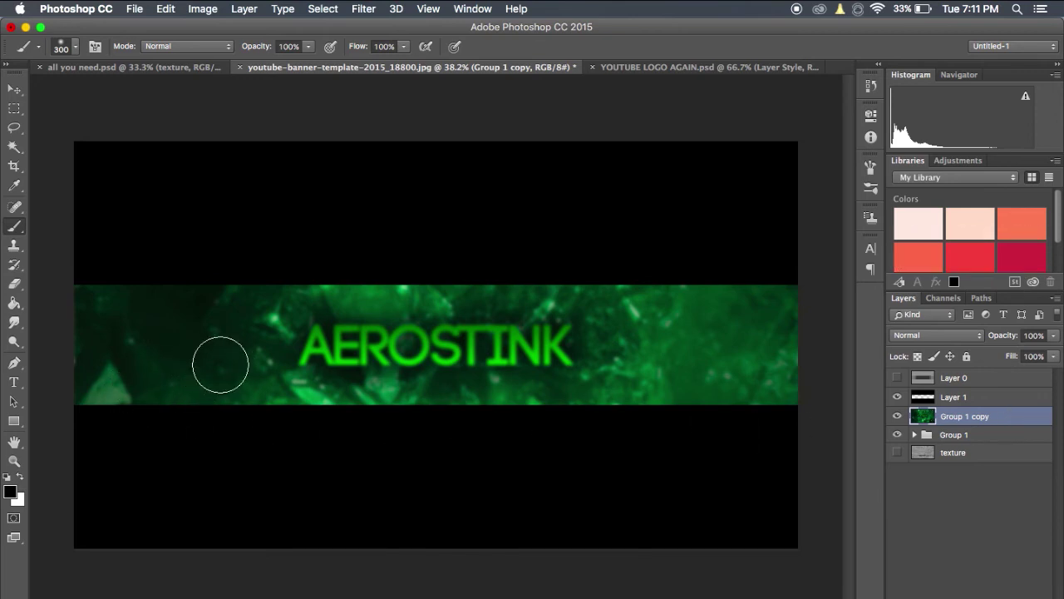
- Erase the blurred copy over the AEROSTINK lettering with a soft 250 px eraser
{"action": "key", "text": "e"}
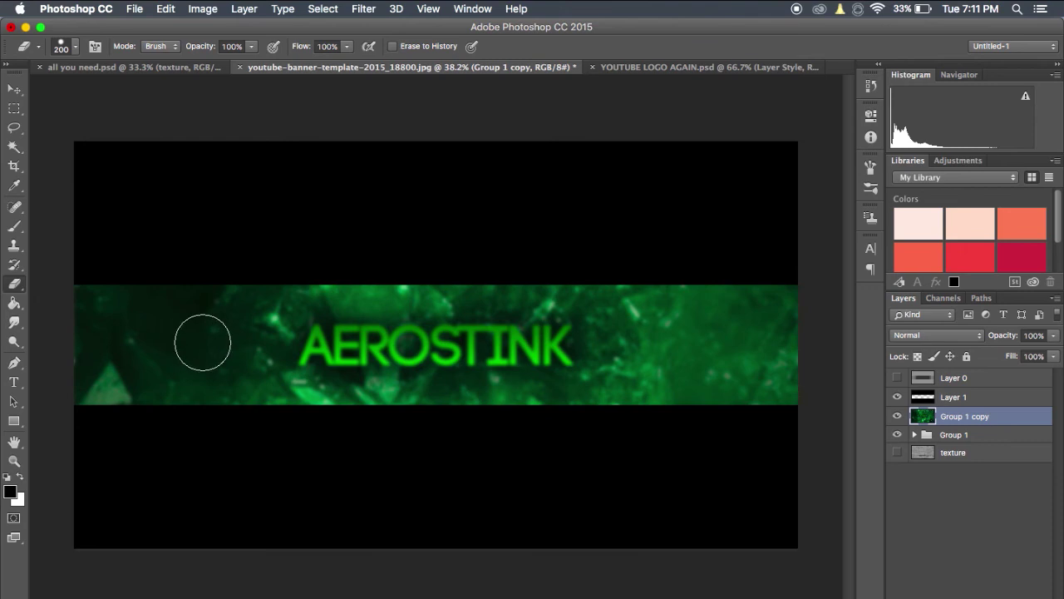
{"action": "key", "text": "bracketright"}
{"action": "left_click", "coordinate": [80, 49]}
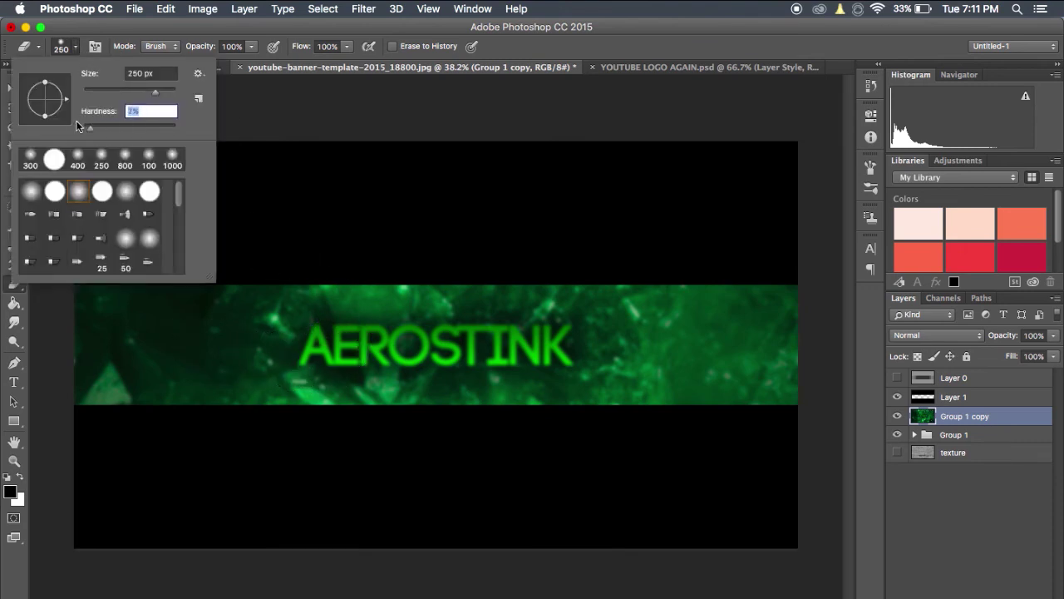
{"action": "left_click", "coordinate": [604, 44]}
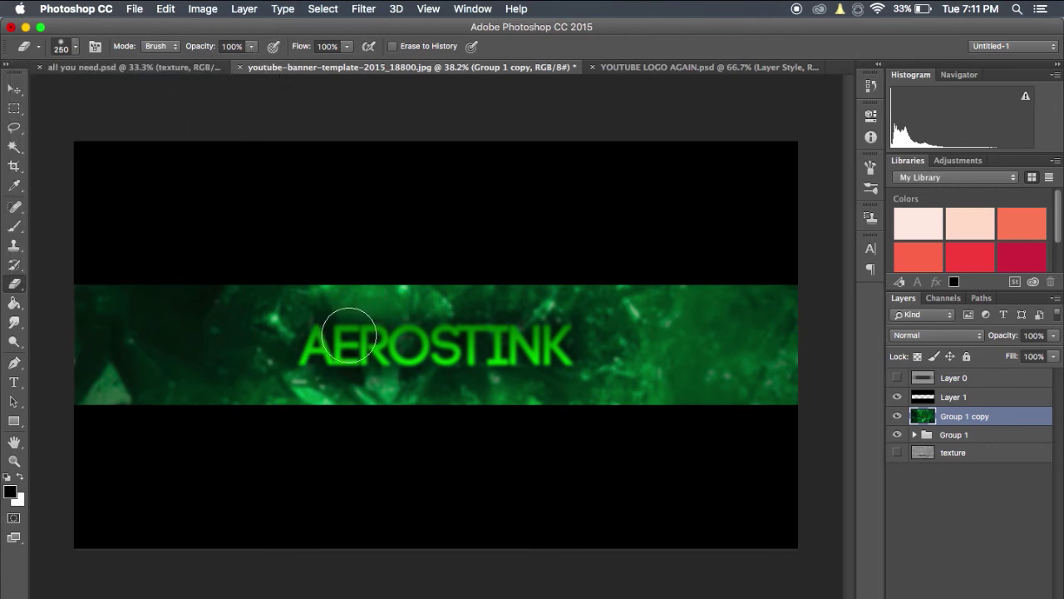
{"action": "mouse_move", "coordinate": [310, 344]}
{"action": "left_mouse_down"}
{"action": "mouse_move", "coordinate": [506, 345]}
{"action": "mouse_move", "coordinate": [562, 332]}
{"action": "mouse_move", "coordinate": [540, 366]}
{"action": "mouse_move", "coordinate": [387, 366]}
{"action": "mouse_move", "coordinate": [487, 349]}
{"action": "mouse_move", "coordinate": [440, 337]}
{"action": "mouse_move", "coordinate": [416, 349]}
{"action": "left_mouse_up"}
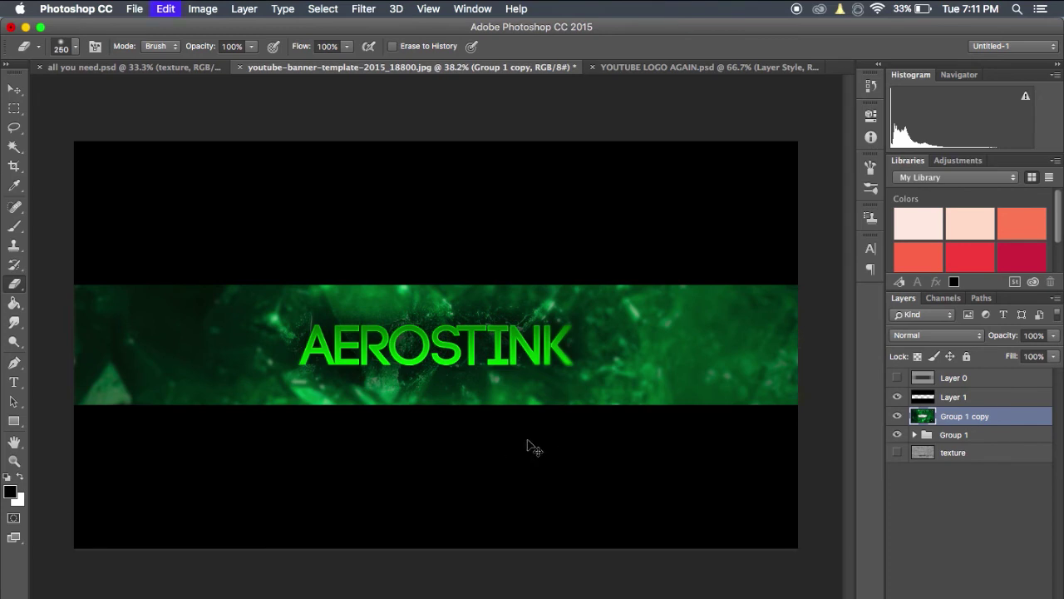
- Erase more of the blur around the AEROSTINK text with a 500 px eraser and deselect the layer
{"action": "key", "text": "bracketright"}
{"action": "key", "text": "bracketright"}
{"action": "key", "text": "bracketright"}
{"action": "key", "text": "bracketright"}
{"action": "key", "text": "bracketright"}
{"action": "key", "text": "bracketright"}
{"action": "mouse_move", "coordinate": [500, 369]}
{"action": "left_mouse_down"}
{"action": "mouse_move", "coordinate": [532, 339]}
{"action": "mouse_move", "coordinate": [343, 344]}
{"action": "mouse_move", "coordinate": [376, 417]}
{"action": "left_mouse_up"}
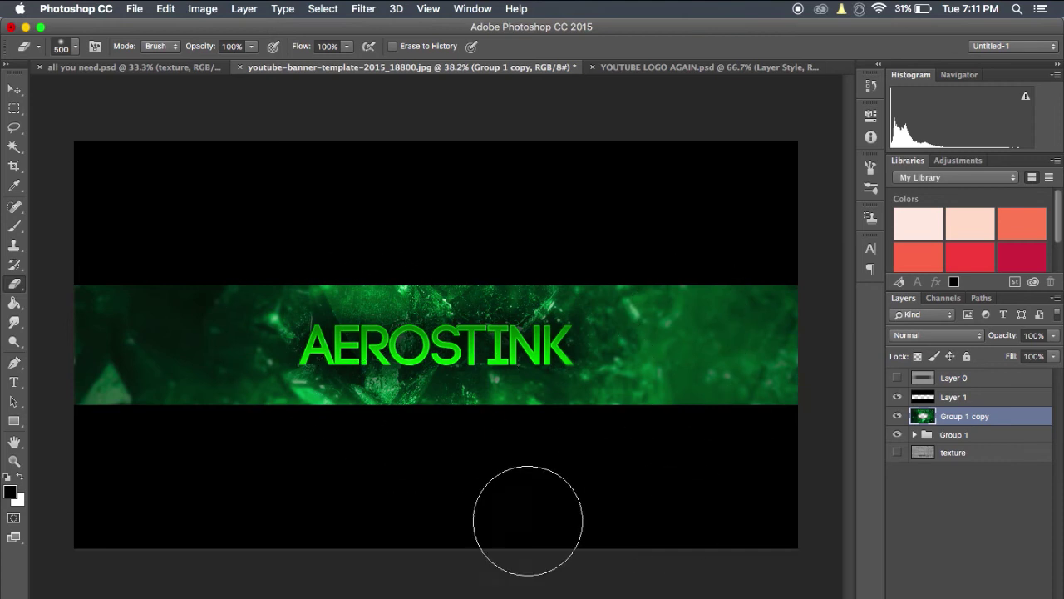
{"action": "left_click", "coordinate": [969, 535]}
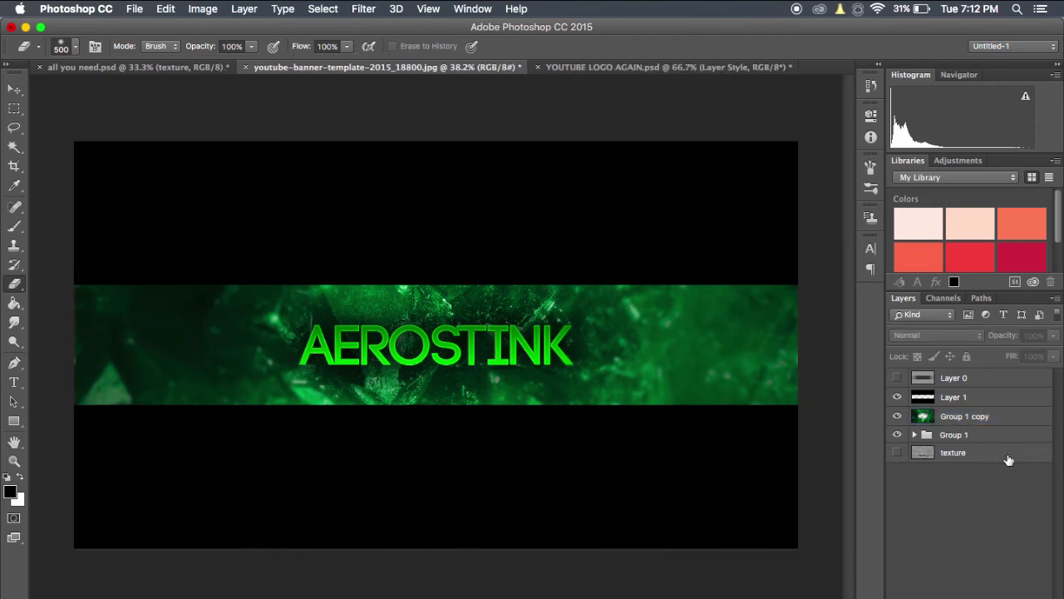
- Add a new layer above Group 1 copy and set up a white brush at 600 px with 0% hardness
{"action": "left_click", "coordinate": [1001, 420]}
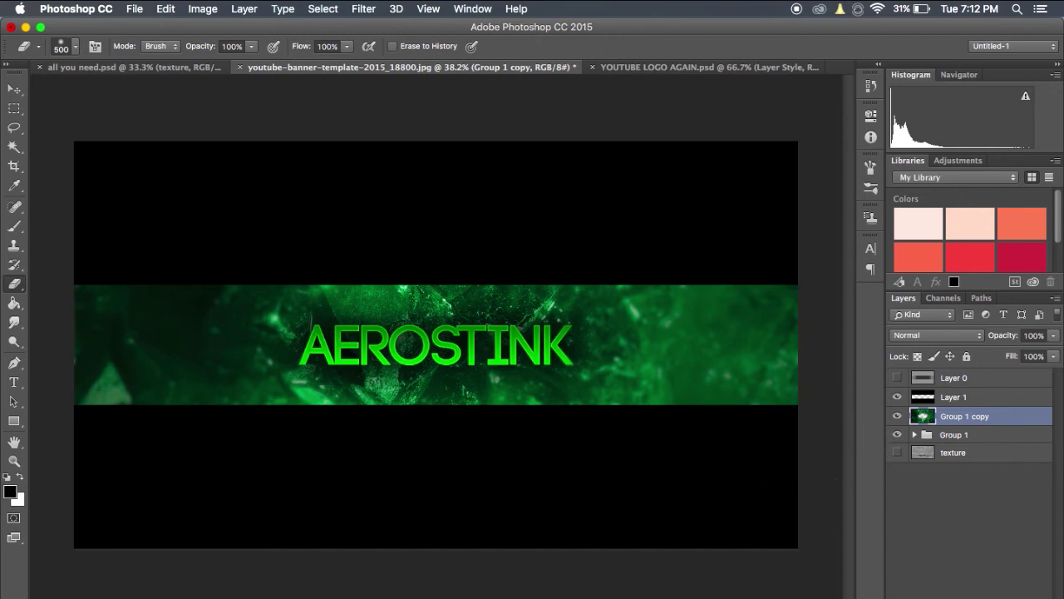
{"action": "key", "text": "super+shift+alt+n"}
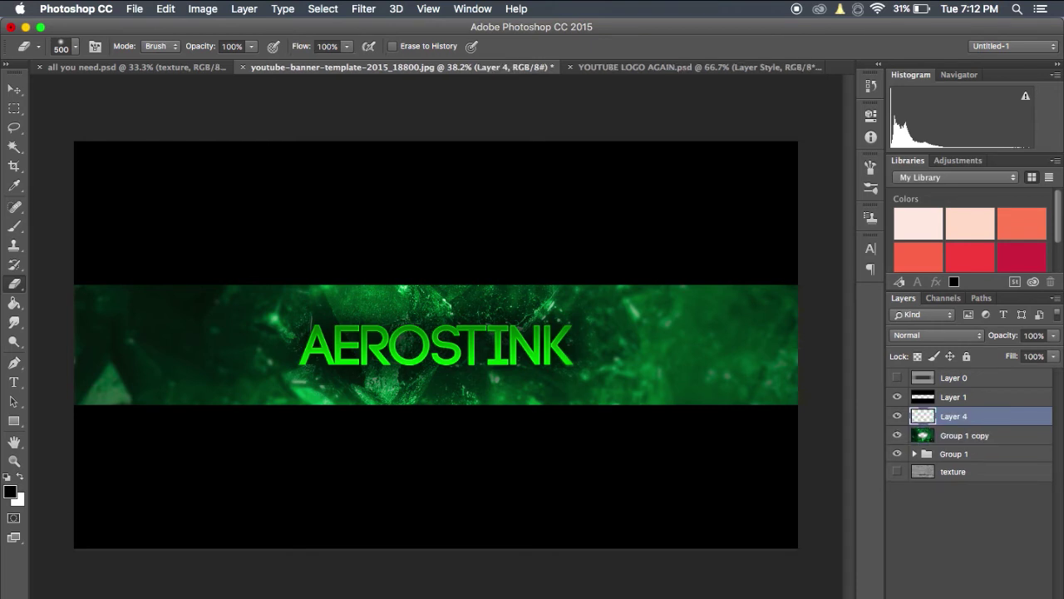
{"action": "left_click", "coordinate": [14, 90]}
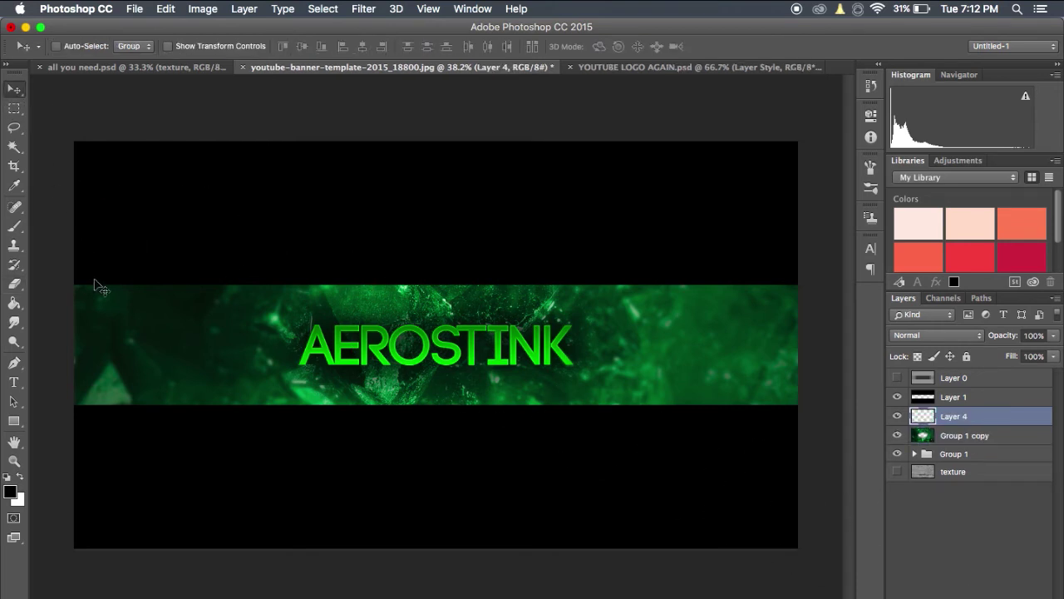
{"action": "key", "text": "b"}
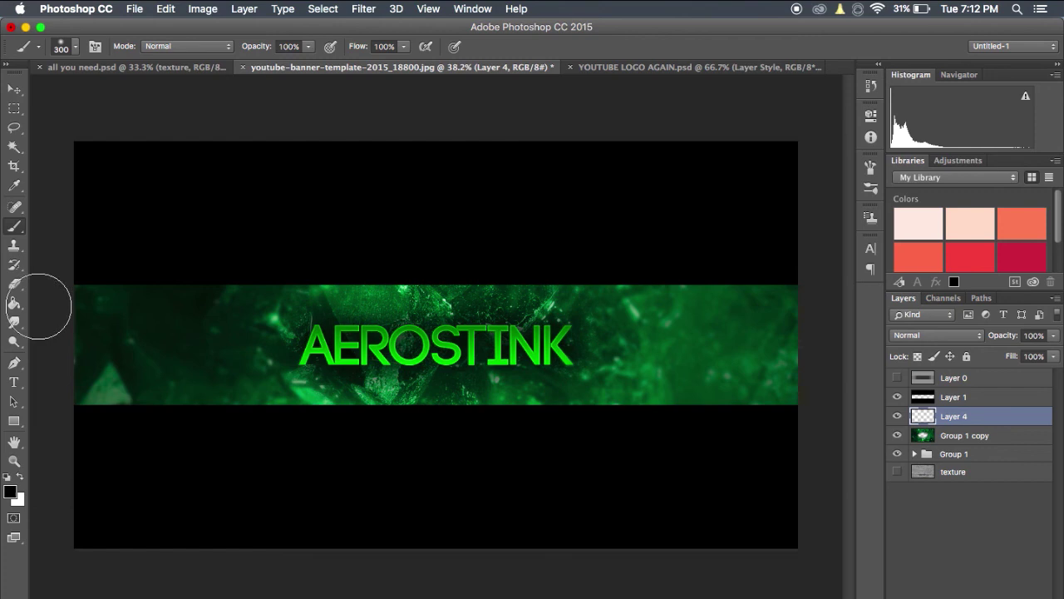
{"action": "left_click", "coordinate": [20, 479]}
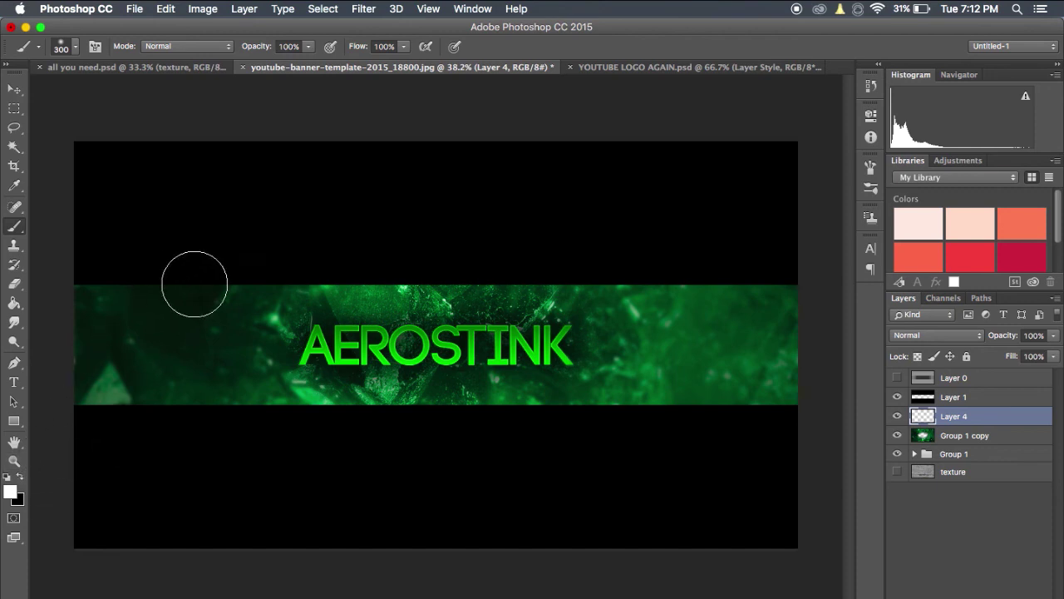
{"action": "key", "text": "bracketright"}
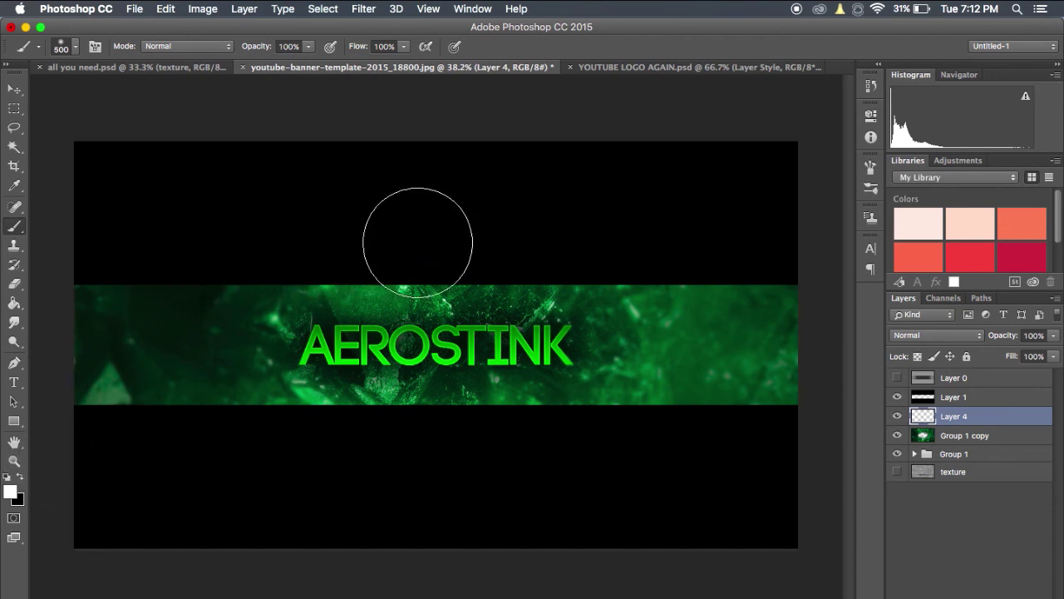
{"action": "key", "text": "bracketright"}
{"action": "key", "text": "bracketright"}
{"action": "left_click", "coordinate": [77, 46]}
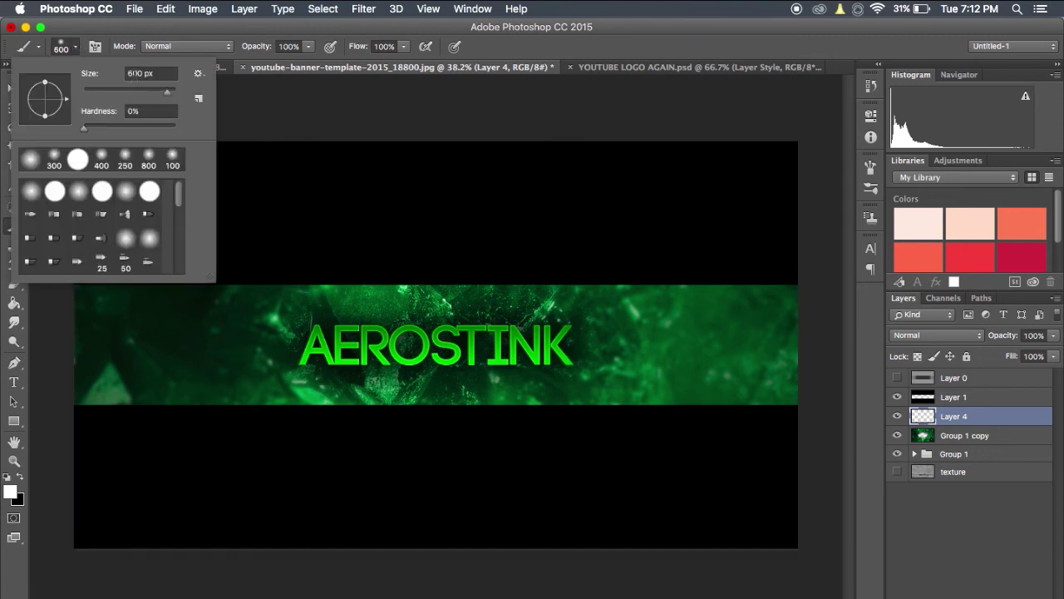
{"action": "left_click", "coordinate": [564, 52]}
- Paint a soft white glow at the middle of the band's upper edge with a 700 px brush, undoing the unsatisfactory trial dabs
{"action": "left_click", "coordinate": [428, 233]}
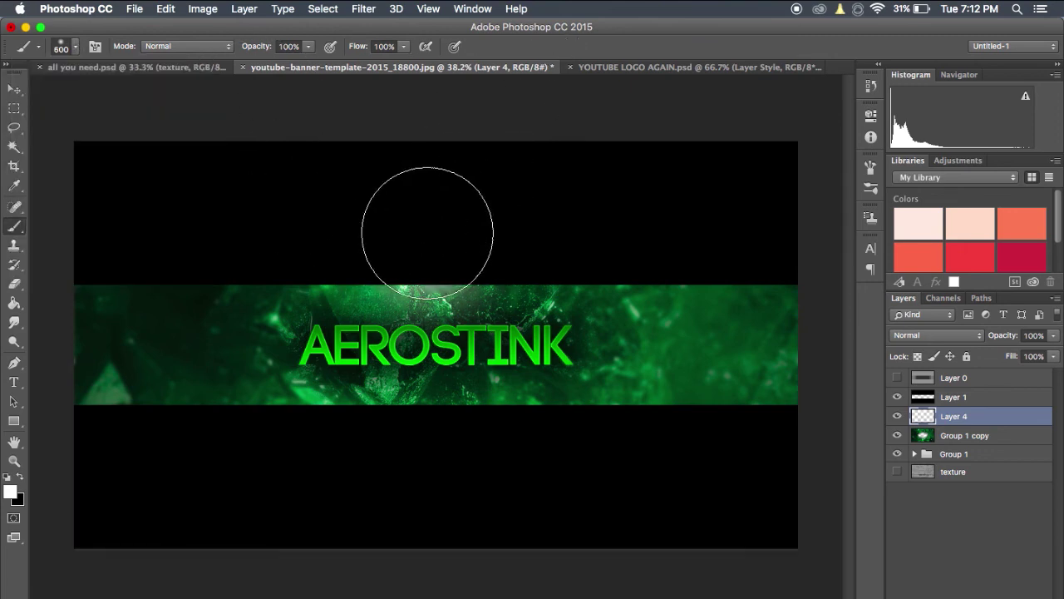
{"action": "key", "text": "super+z"}
{"action": "key", "text": "bracketright"}
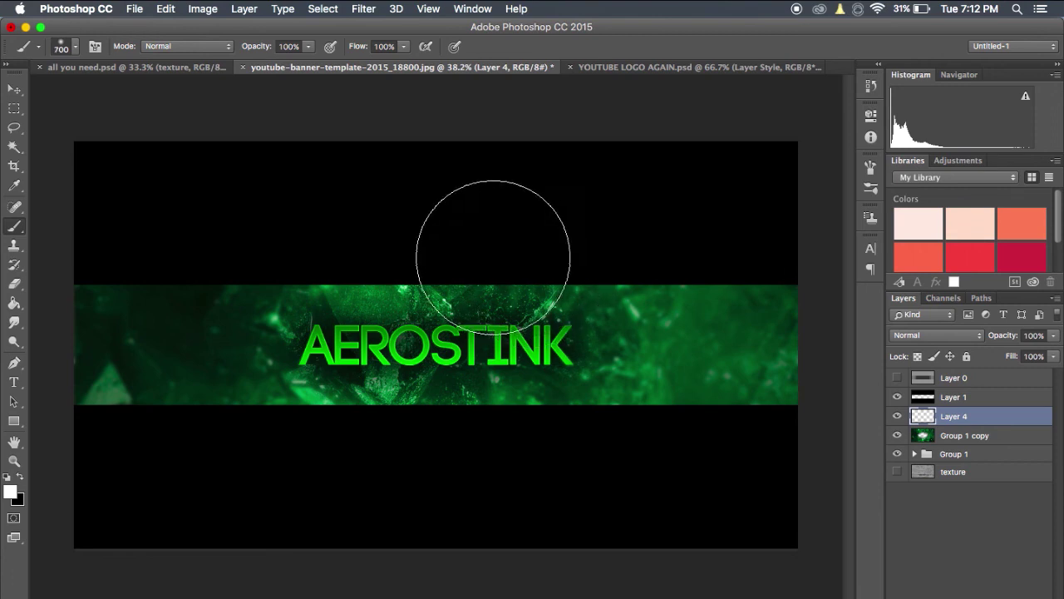
{"action": "left_click", "coordinate": [427, 275]}
{"action": "key", "text": "super+z"}
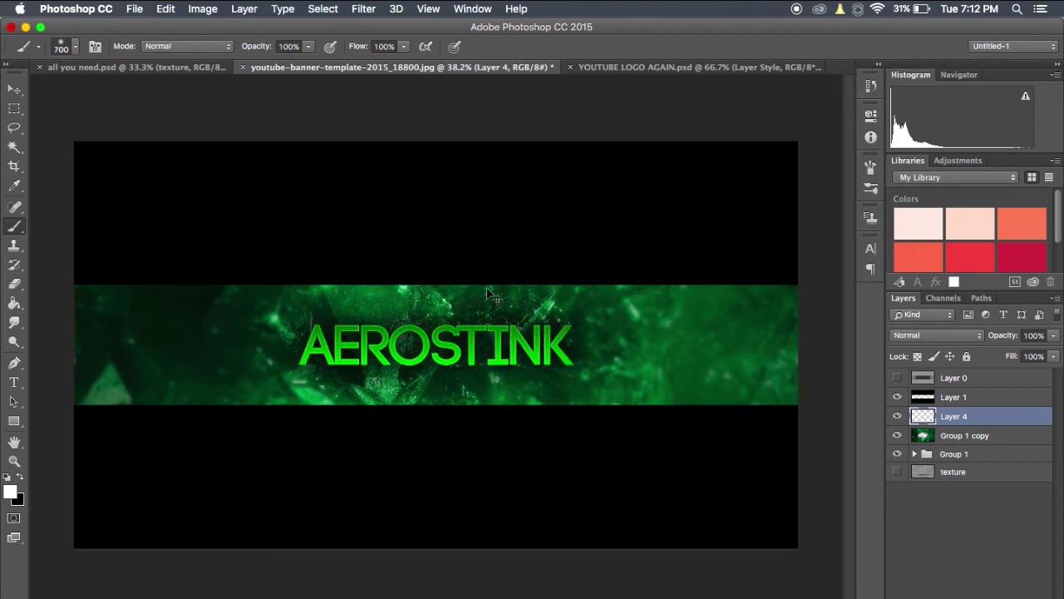
{"action": "left_click", "coordinate": [428, 241]}
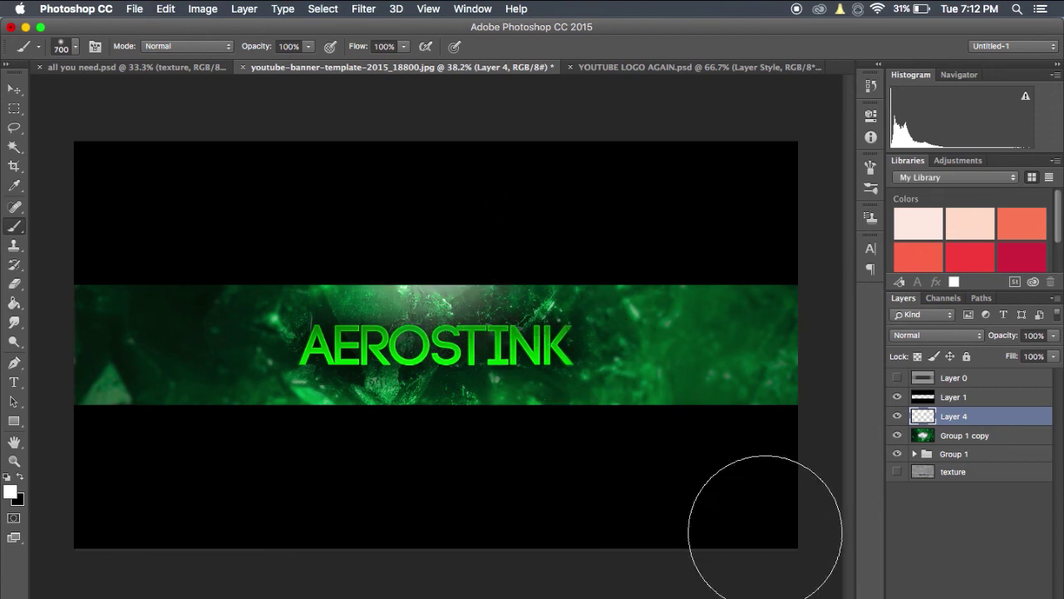
{"action": "left_click", "coordinate": [431, 237]}
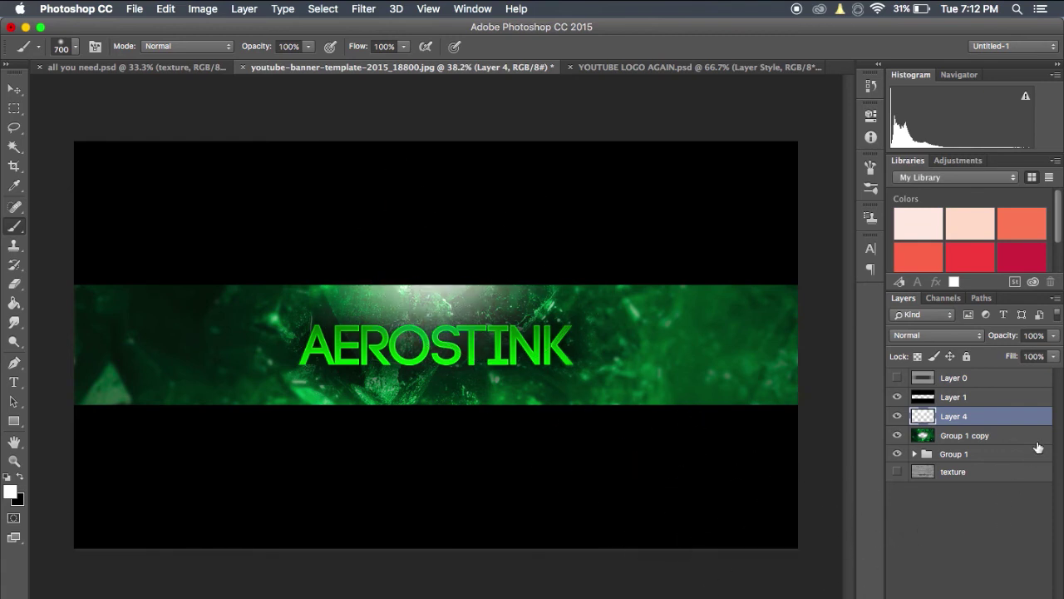
- Try the Overlay blend mode on the white glow layer and undo it
{"action": "left_click", "coordinate": [917, 335]}
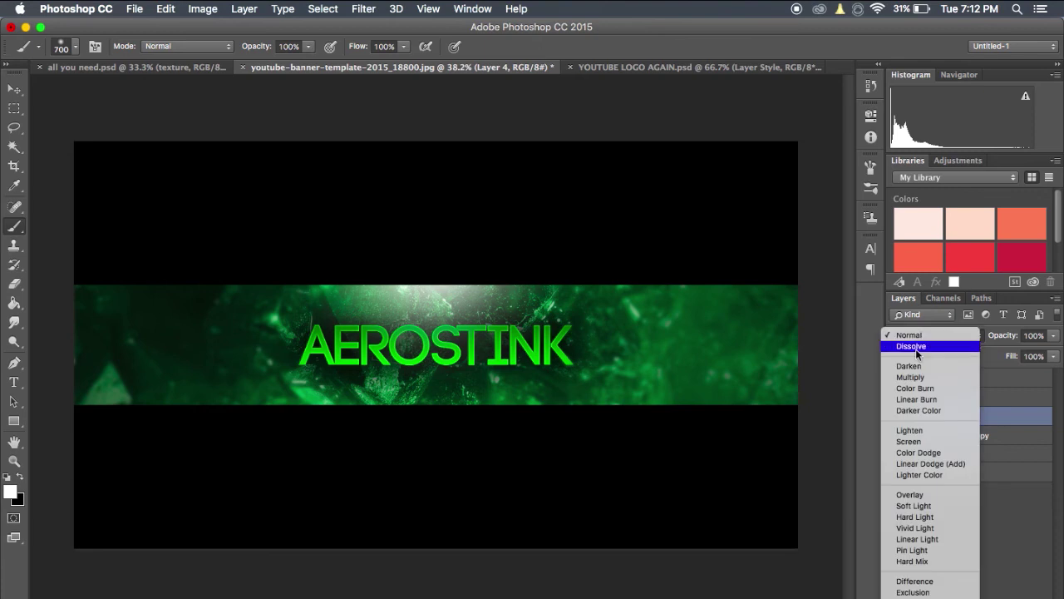
{"action": "left_click", "coordinate": [910, 495]}
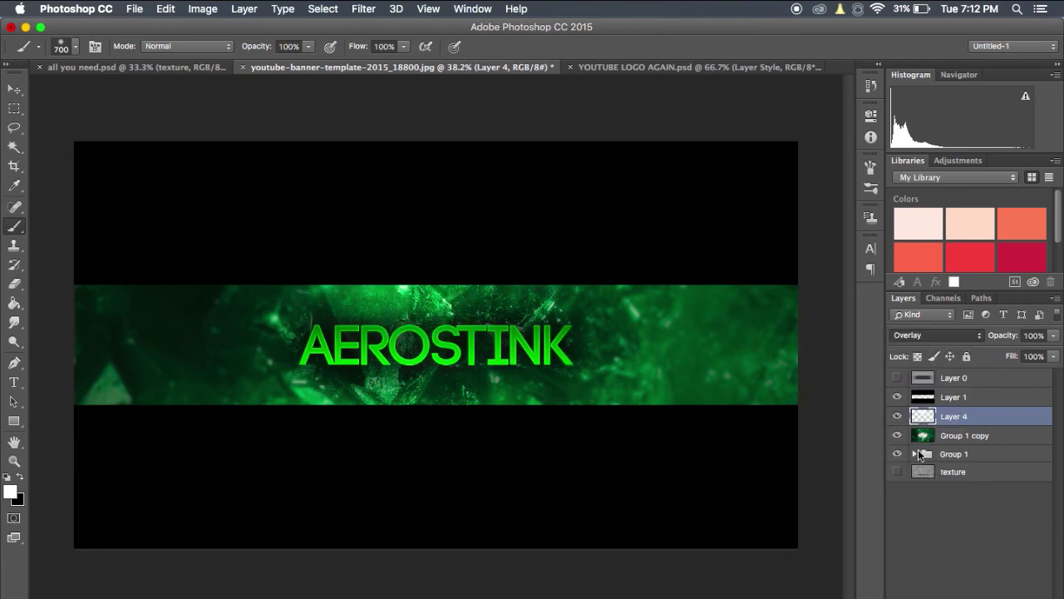
{"action": "key", "text": "super+z"}
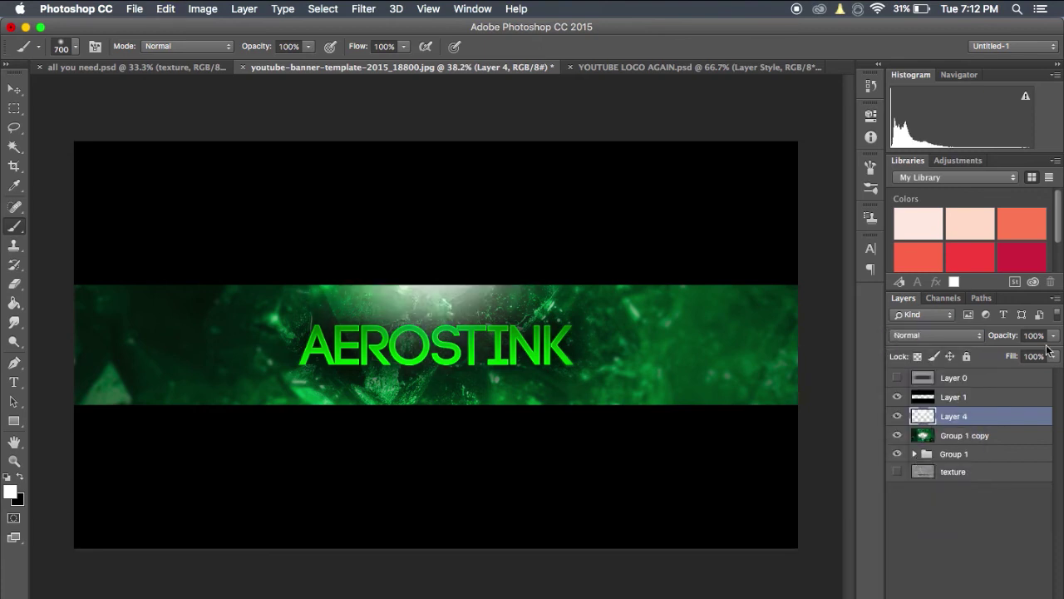
- Lower the glow on Layer 4 to 60% opacity and compare the banner with and without it
{"action": "left_click_drag", "start_coordinate": [1057, 334], "coordinate": [1029, 353]}
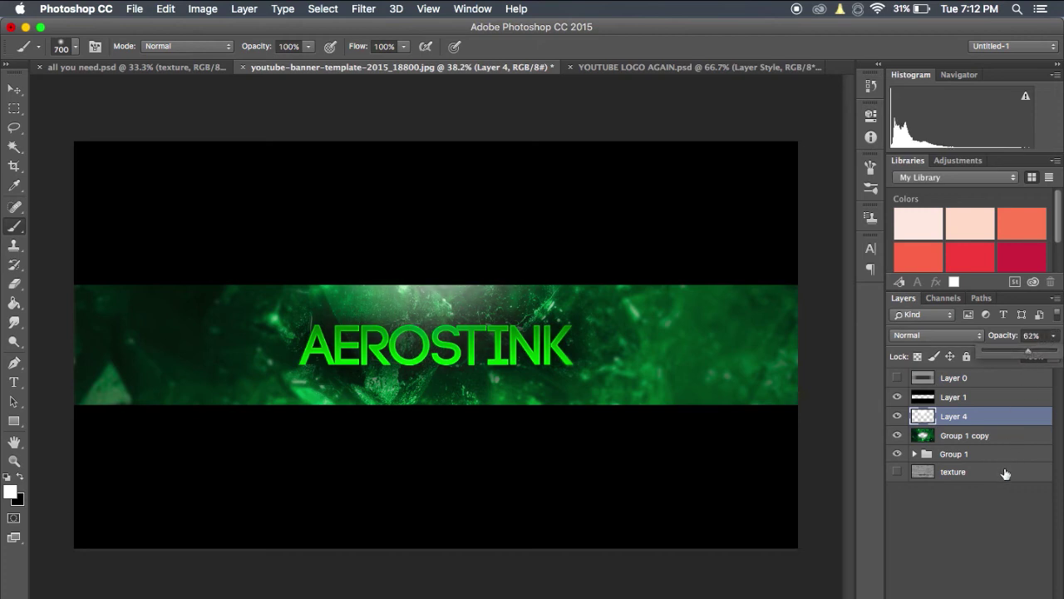
{"action": "left_click", "coordinate": [1037, 334]}
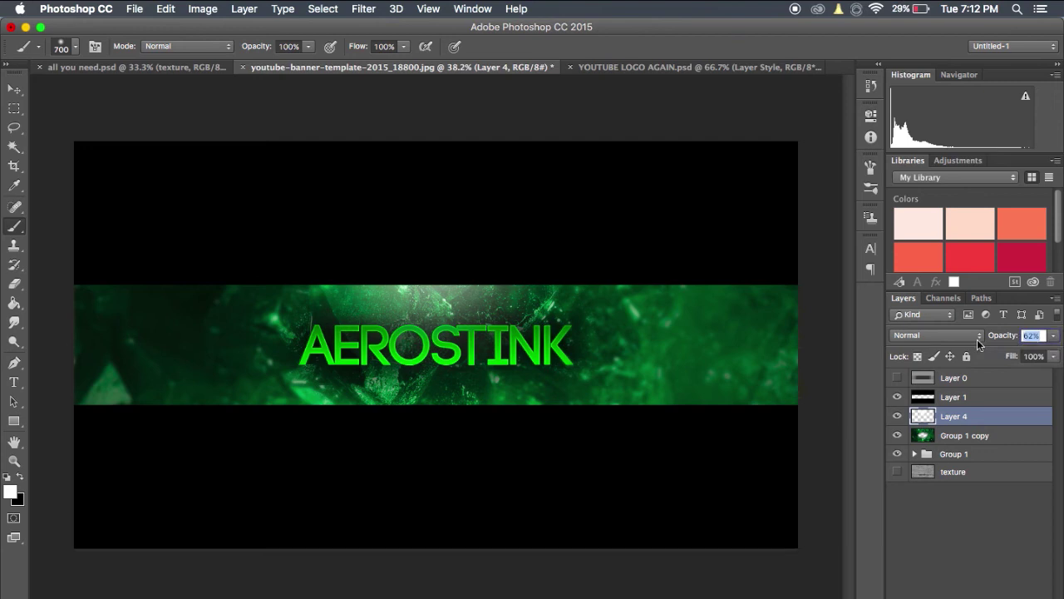
{"action": "left_click", "coordinate": [960, 541]}
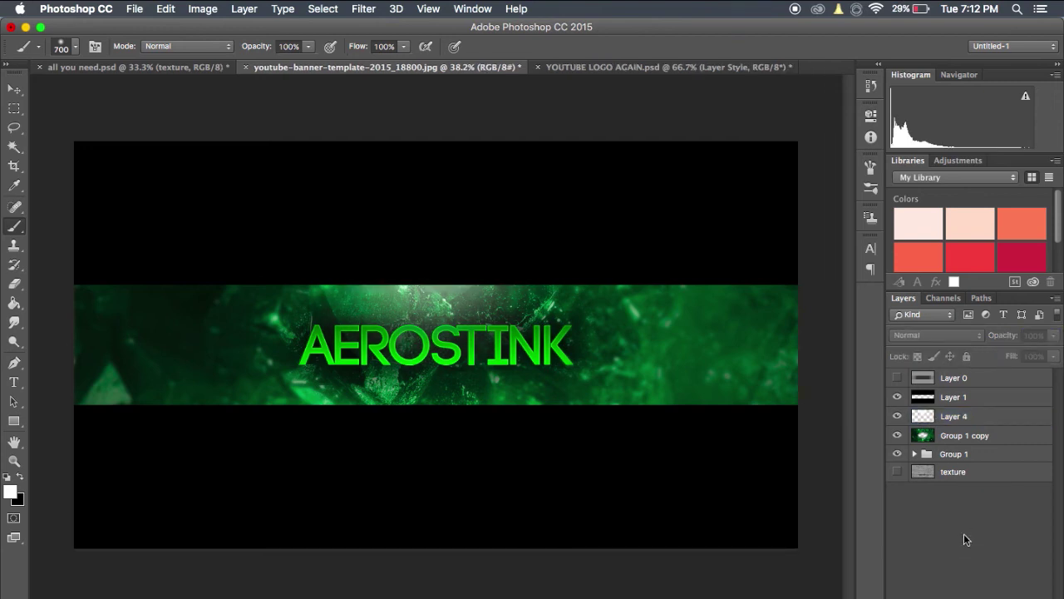
{"action": "left_click", "coordinate": [997, 418]}
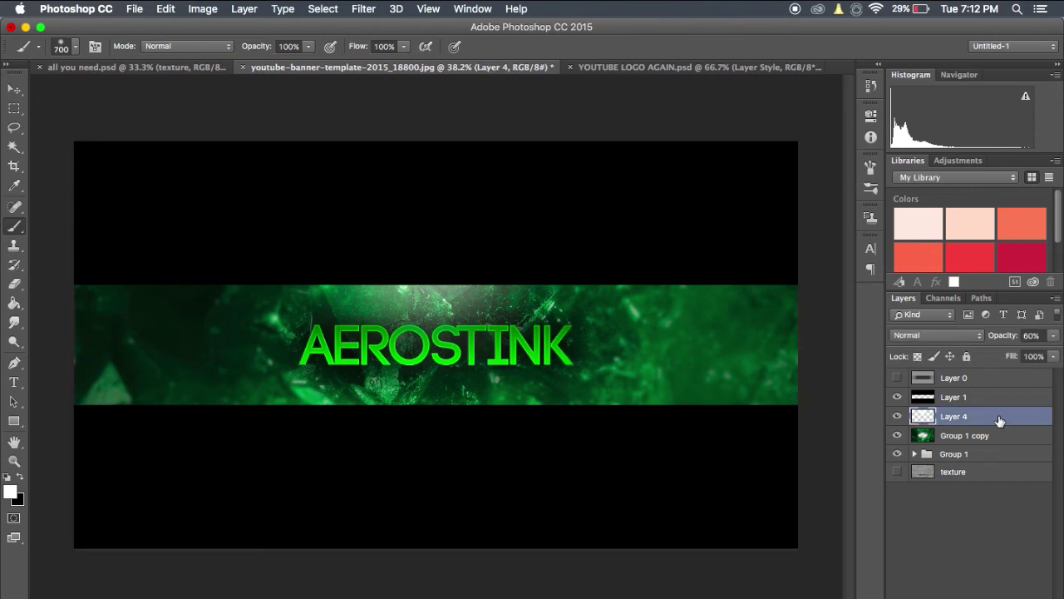
{"action": "left_click", "coordinate": [896, 415]}
{"action": "left_click", "coordinate": [896, 416]}
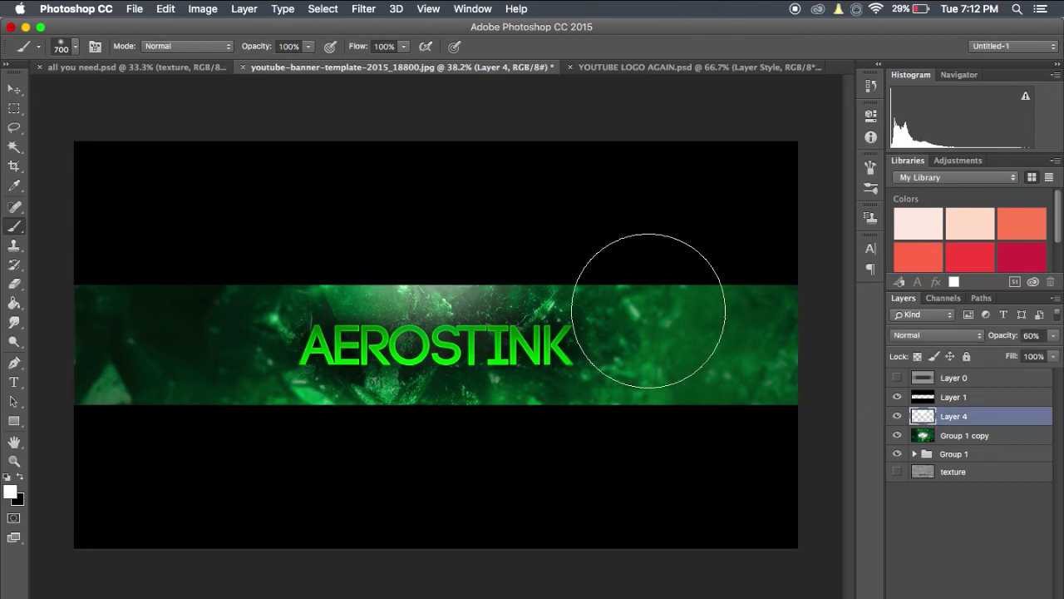
- Select the whole canvas and align Layer 4 to the selection by horizontal centers
{"action": "key", "text": "super+a"}
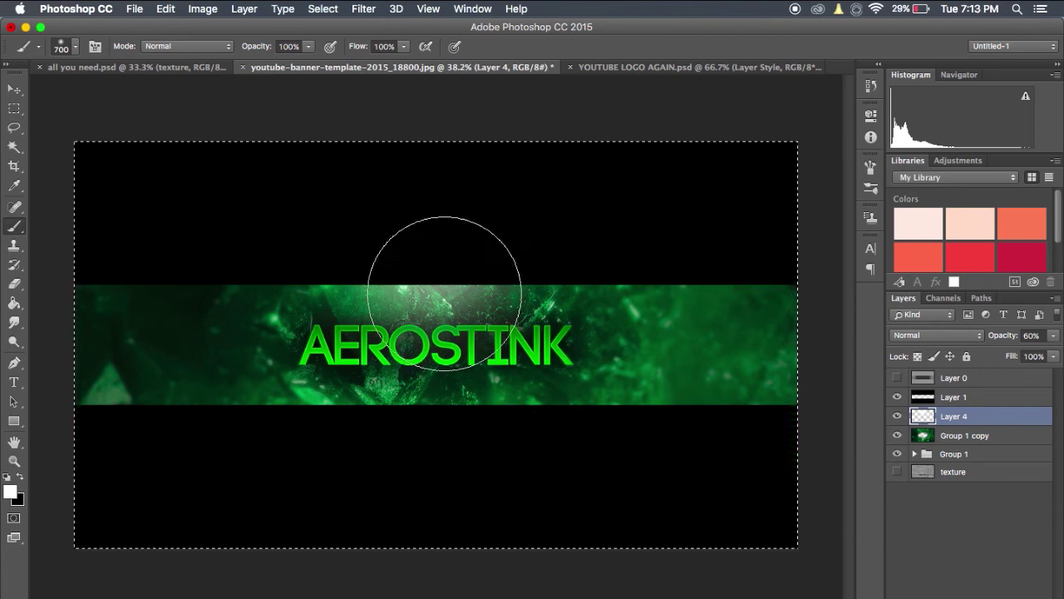
{"action": "left_click", "coordinate": [244, 9]}
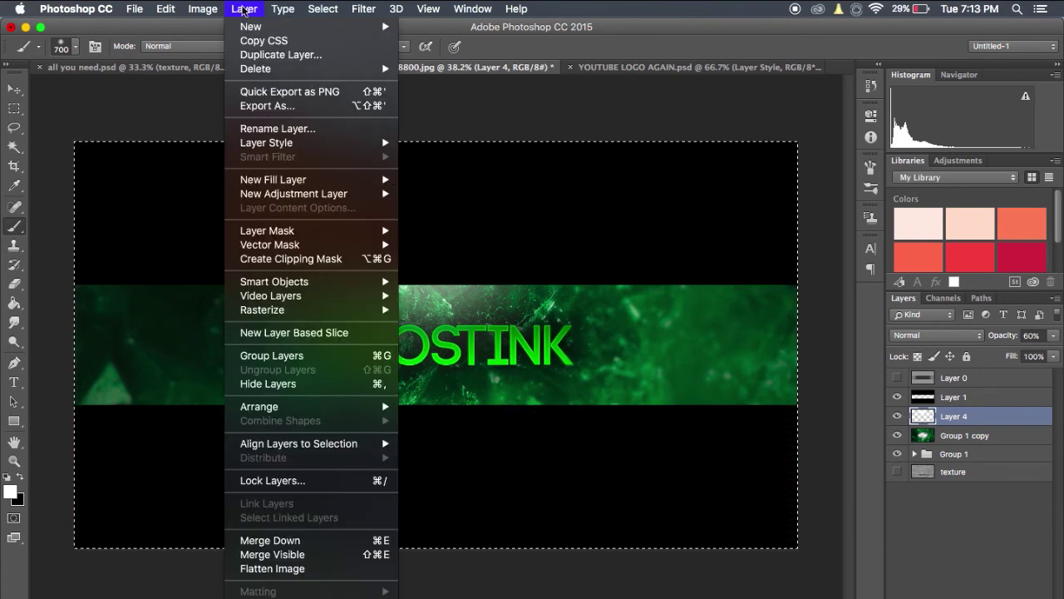
{"action": "mouse_move", "coordinate": [313, 446]}
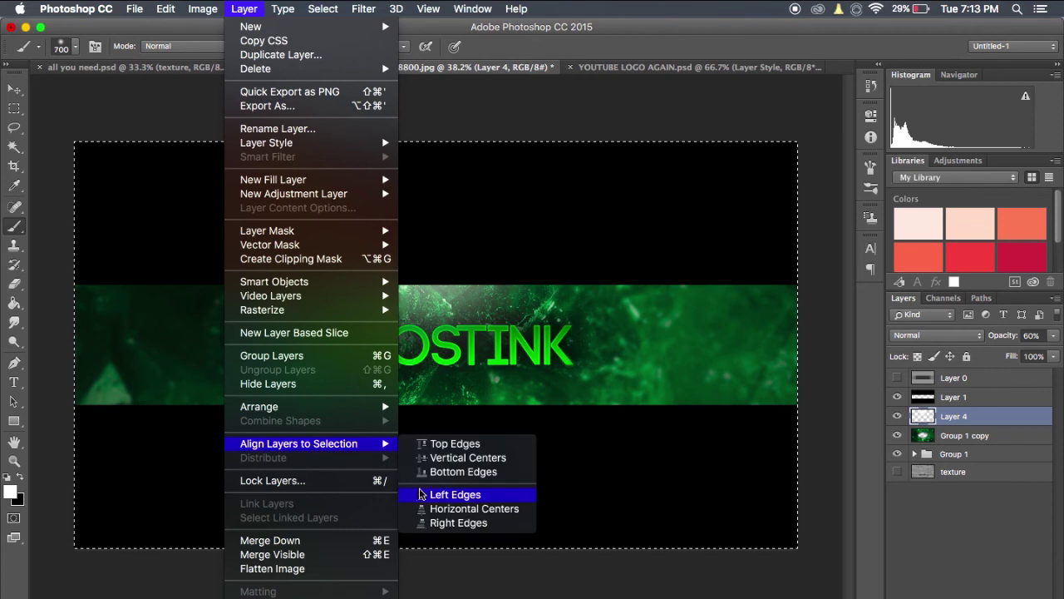
{"action": "left_click", "coordinate": [474, 511]}
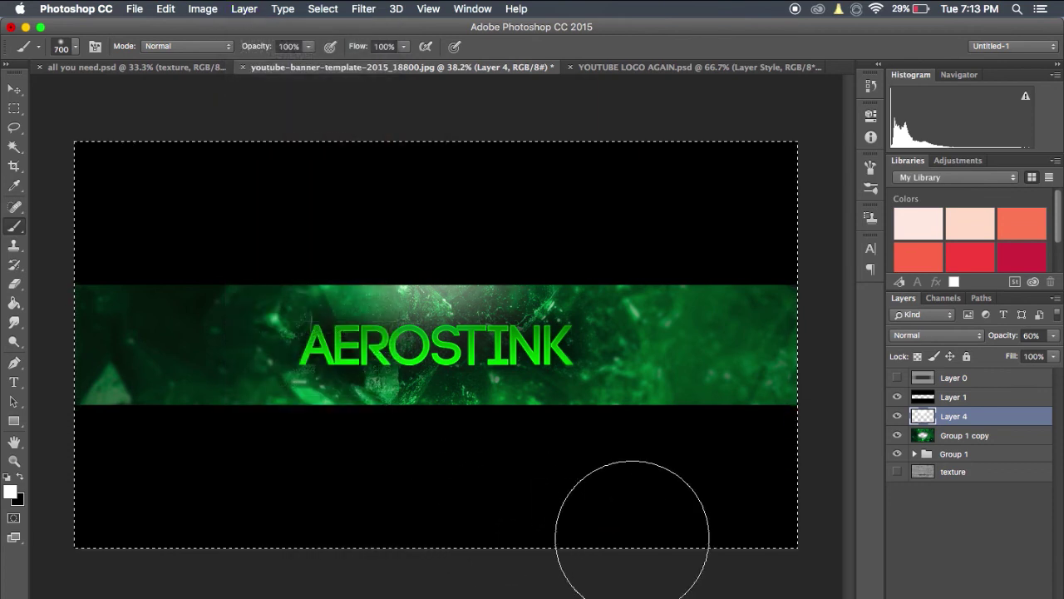
- Clear the canvas selection and return to the Brush tool
{"action": "key", "text": "super+d"}
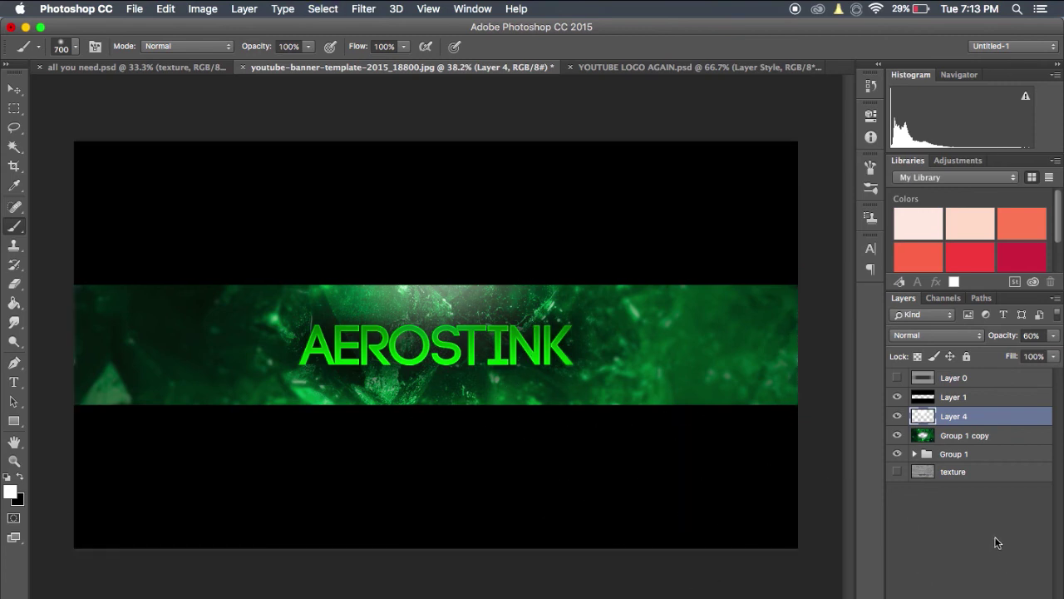
{"action": "left_click", "coordinate": [18, 95]}
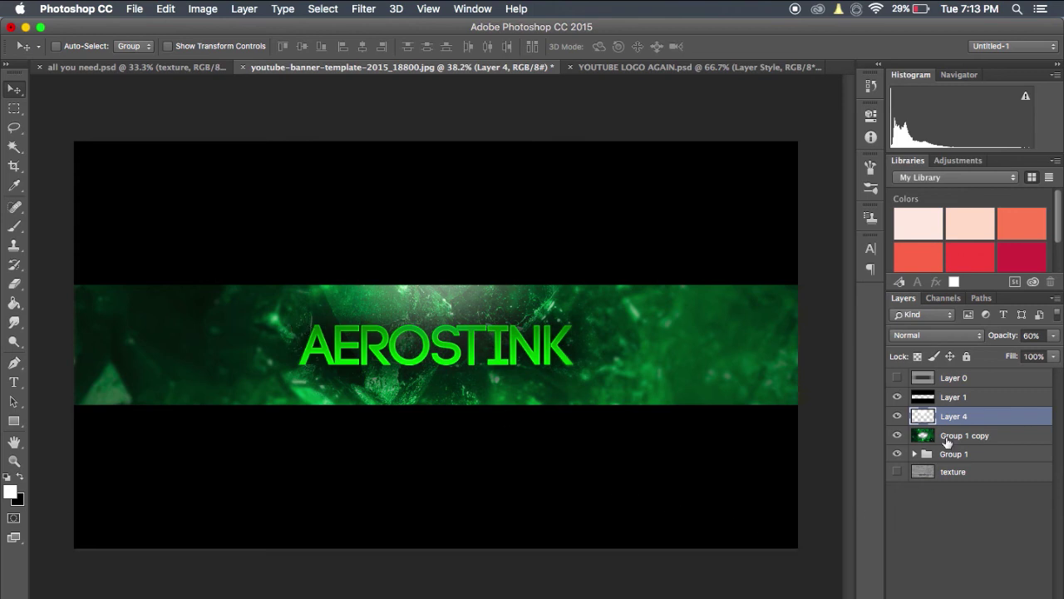
{"action": "key", "text": "b"}
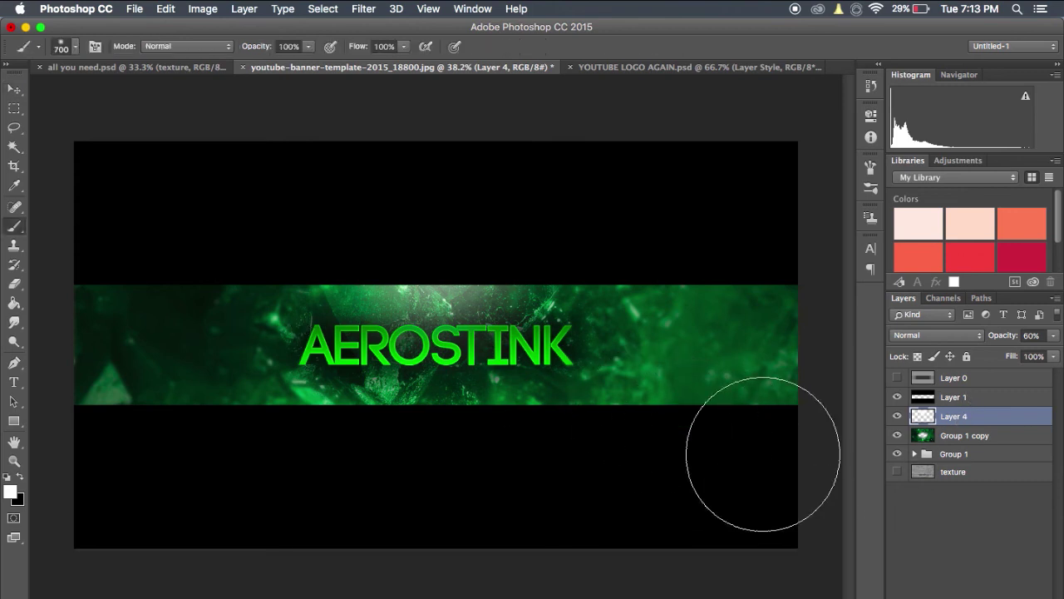
- On a new layer above Layer 4, paint small soft white light dots along the AEROSTINK letter edges with a 50 px brush
{"action": "key", "text": "super+shift+alt+n"}
{"action": "key", "text": "bracketleft"}
{"action": "key", "text": "bracketleft"}
{"action": "key", "text": "bracketleft"}
{"action": "key", "text": "bracketleft"}
{"action": "key", "text": "bracketleft"}
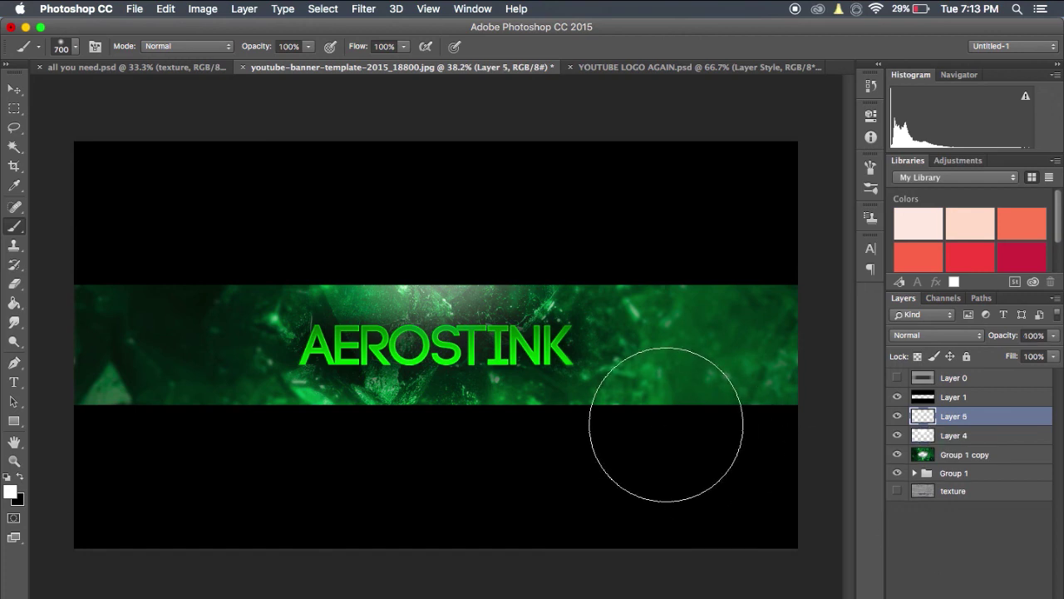
{"action": "key", "text": "bracketleft"}
{"action": "key", "text": "bracketleft"}
{"action": "key", "text": "bracketleft"}
{"action": "key", "text": "bracketleft"}
{"action": "key", "text": "bracketleft"}
{"action": "key", "text": "bracketleft"}
{"action": "key", "text": "bracketleft"}
{"action": "key", "text": "bracketleft"}
{"action": "key", "text": "bracketleft"}
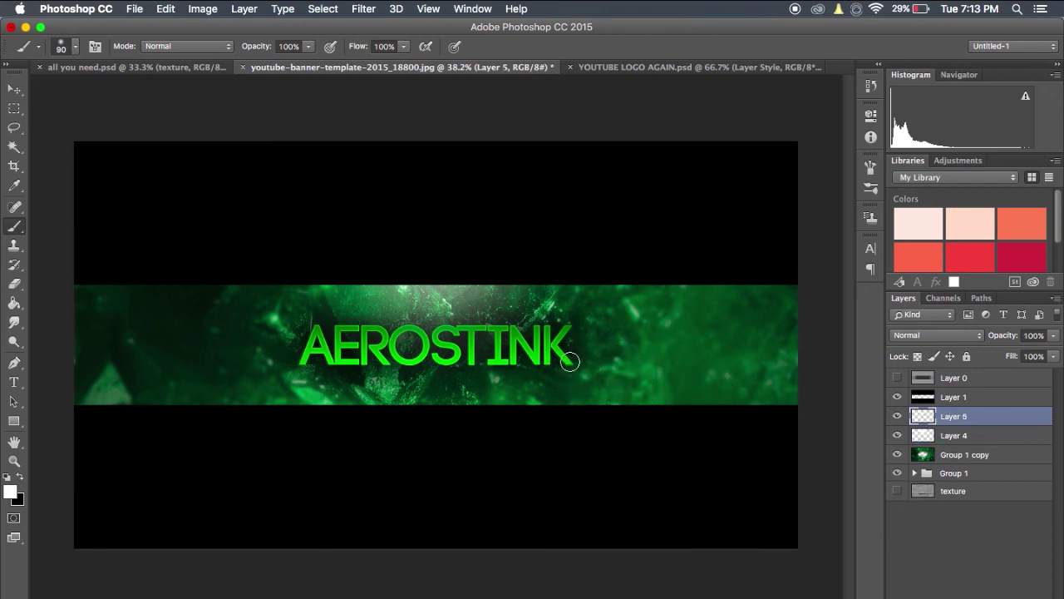
{"action": "left_click", "coordinate": [570, 359]}
{"action": "left_click", "coordinate": [516, 330]}
{"action": "left_click", "coordinate": [387, 362]}
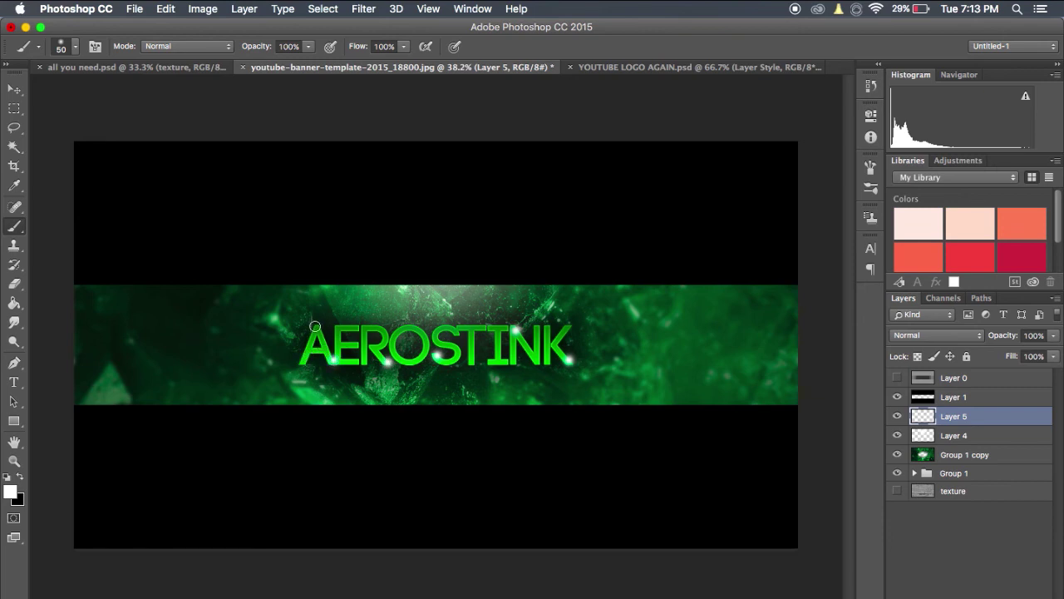
{"action": "left_click", "coordinate": [318, 325]}
- Scatter four more soft white dots over the green band on both sides of the AEROSTINK text
{"action": "left_click", "coordinate": [726, 309]}
{"action": "left_click", "coordinate": [156, 368]}
{"action": "left_click", "coordinate": [140, 314]}
{"action": "left_click", "coordinate": [607, 375]}
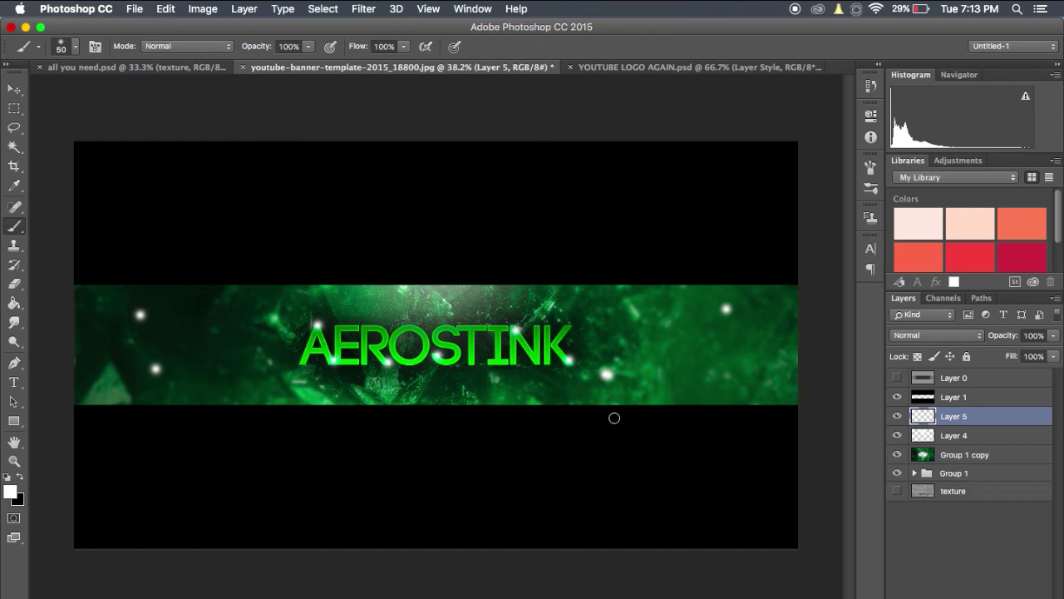
- Lower the white dots on Layer 5 to 21% opacity and inspect the text and band up close
{"action": "mouse_move", "coordinate": [1053, 337]}
{"action": "left_mouse_down"}
{"action": "mouse_move", "coordinate": [1010, 361]}
{"action": "mouse_move", "coordinate": [1027, 353]}
{"action": "mouse_move", "coordinate": [992, 351]}
{"action": "left_mouse_up"}
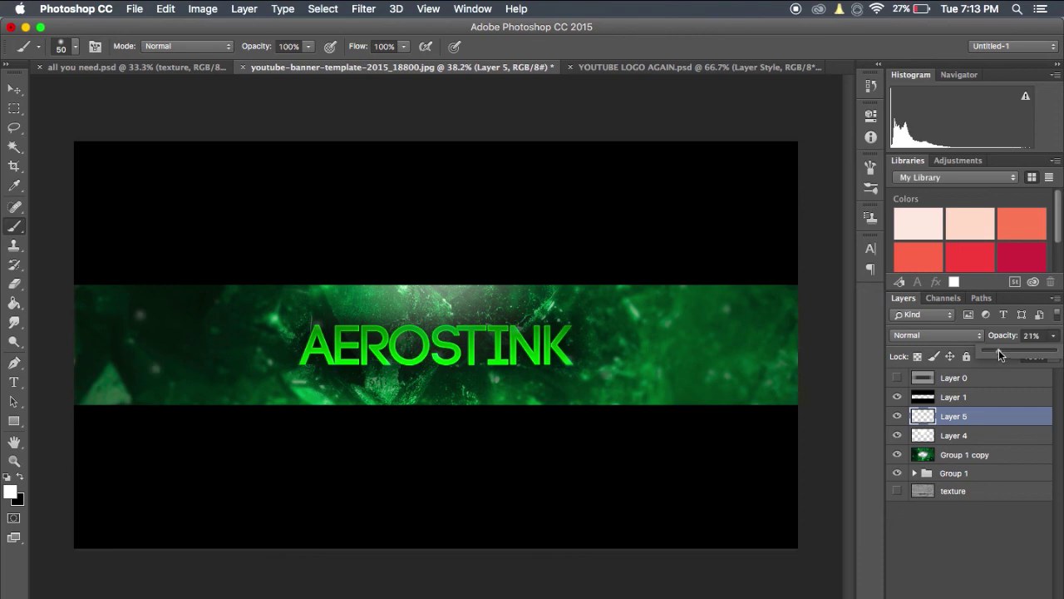
{"action": "left_click", "coordinate": [931, 501]}
{"action": "scroll", "coordinate": [605, 392], "scroll_direction": "up", "scroll_amount": 3}
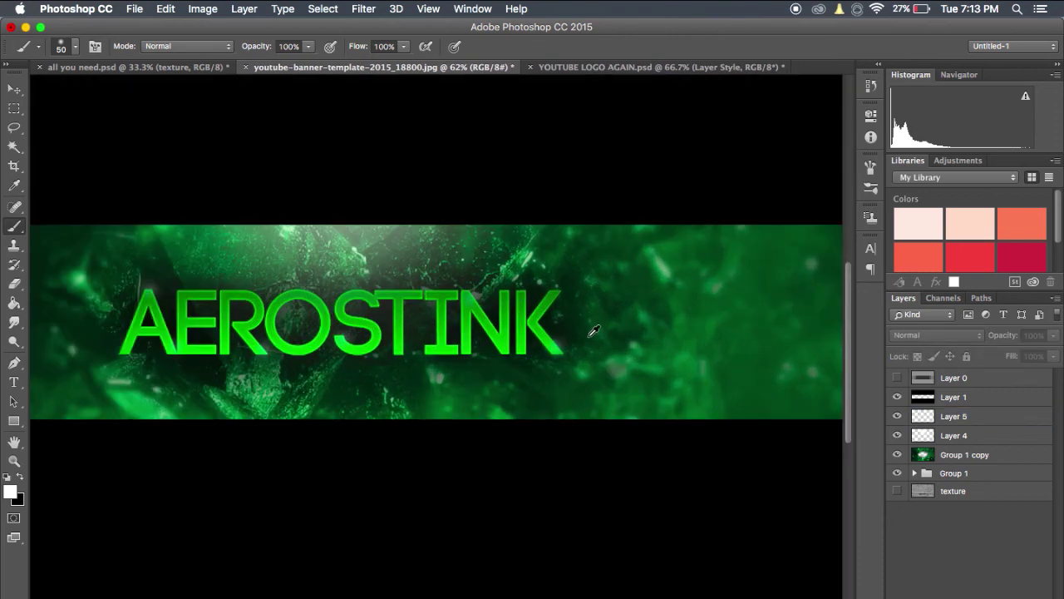
{"action": "scroll", "coordinate": [594, 331], "scroll_direction": "up", "scroll_amount": 5}
{"action": "scroll", "coordinate": [574, 337], "scroll_direction": "down", "scroll_amount": 4}
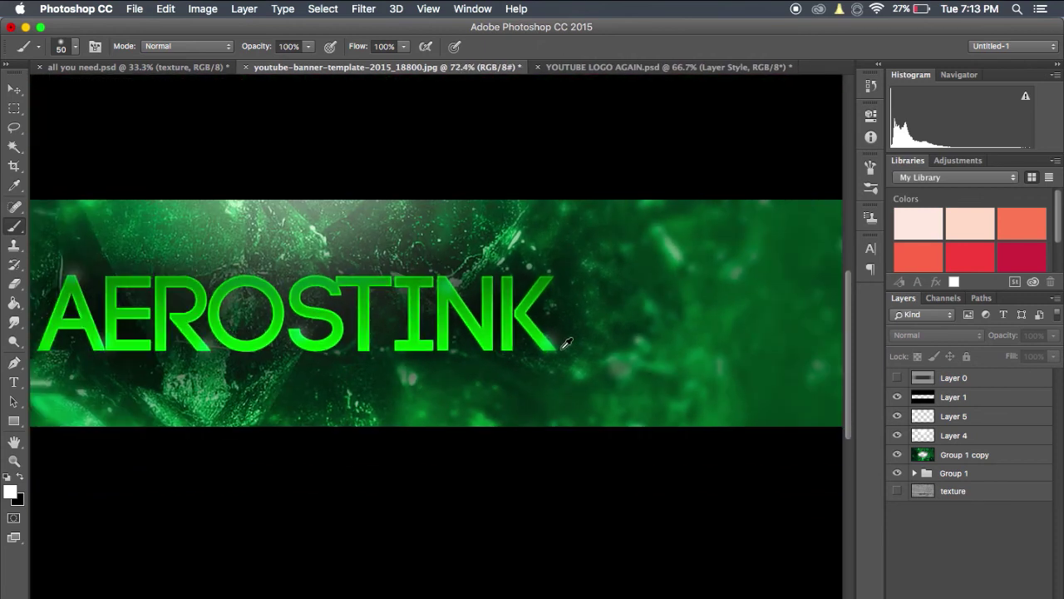
{"action": "scroll", "coordinate": [566, 342], "scroll_direction": "down", "scroll_amount": 5}
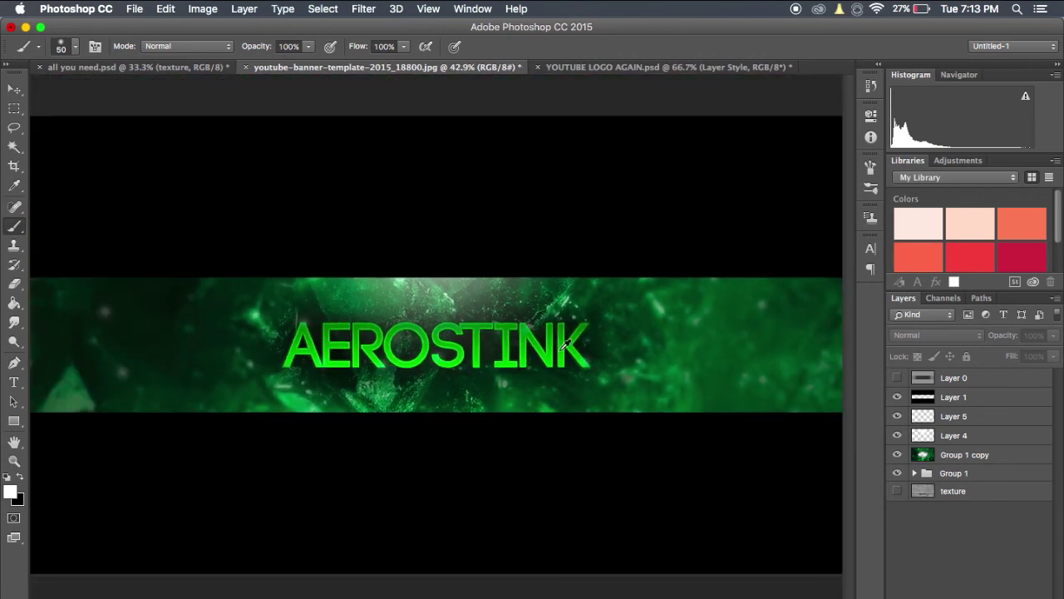
{"action": "scroll", "coordinate": [564, 343], "scroll_direction": "down", "scroll_amount": 2}
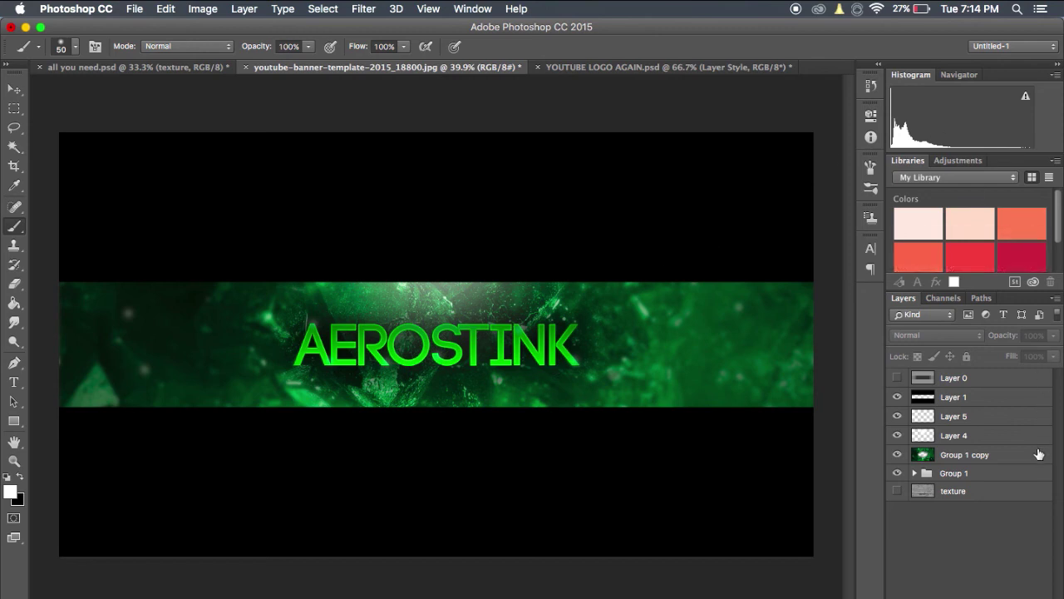
- Merge Group 1 copy, Layer 4 and Layer 5 into a single layer
{"action": "left_click", "coordinate": [998, 460]}
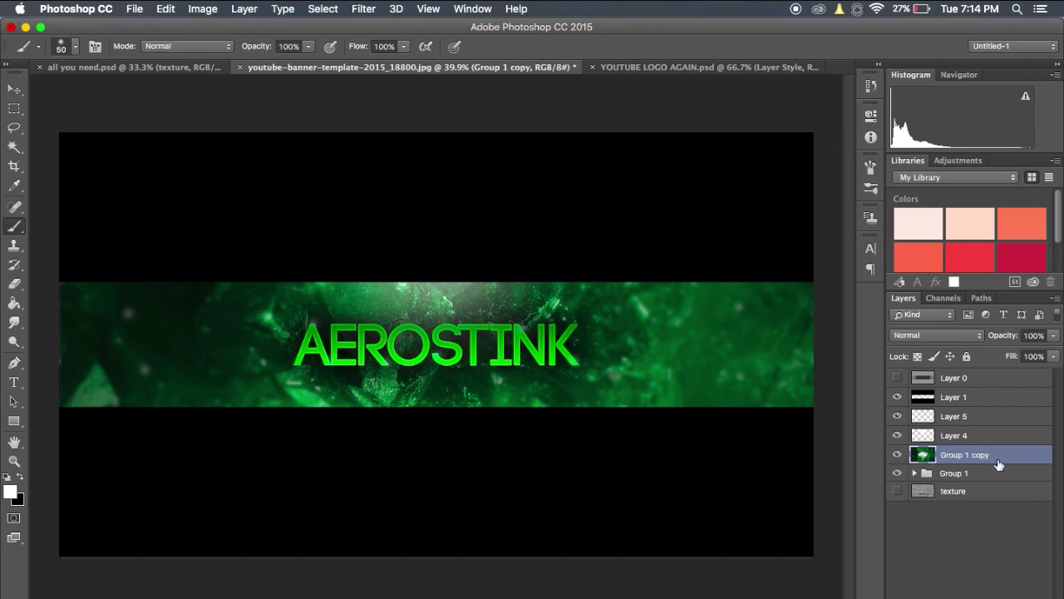
{"action": "left_click", "coordinate": [977, 420], "text": "shift"}
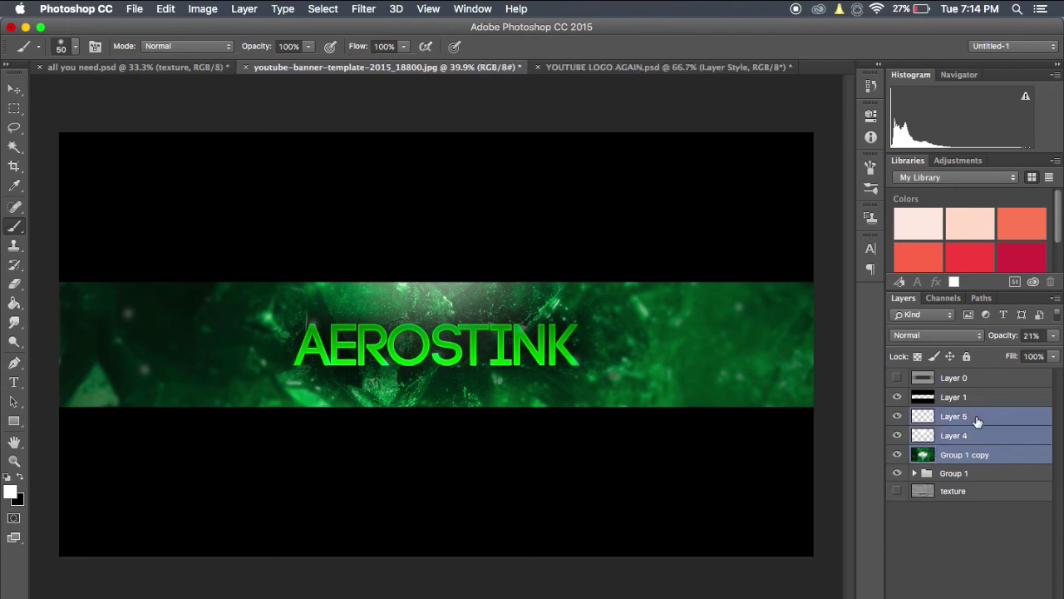
{"action": "key", "text": "super+e"}
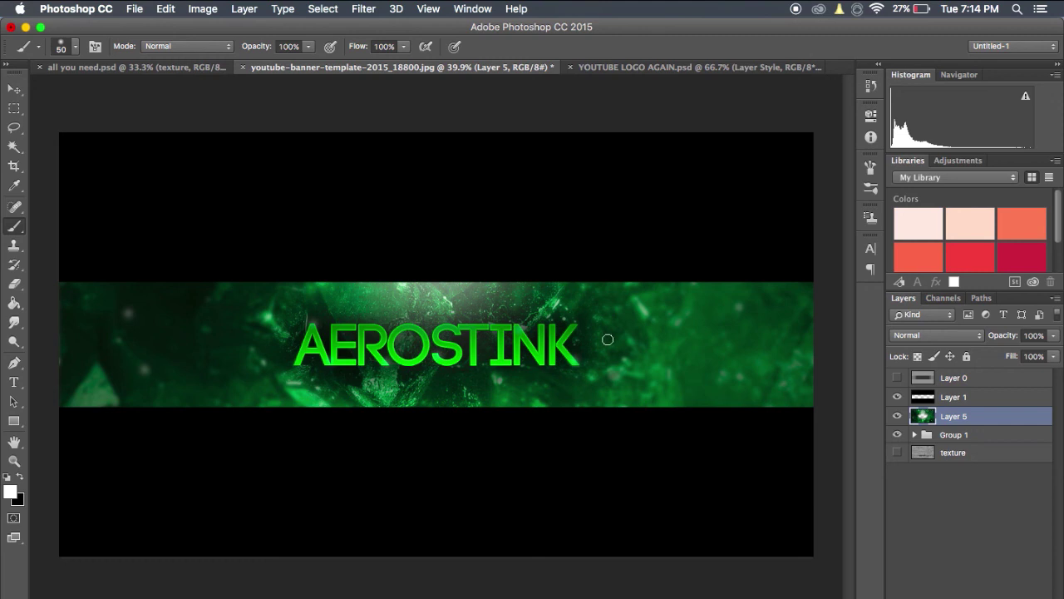
{"action": "left_click", "coordinate": [364, 10]}
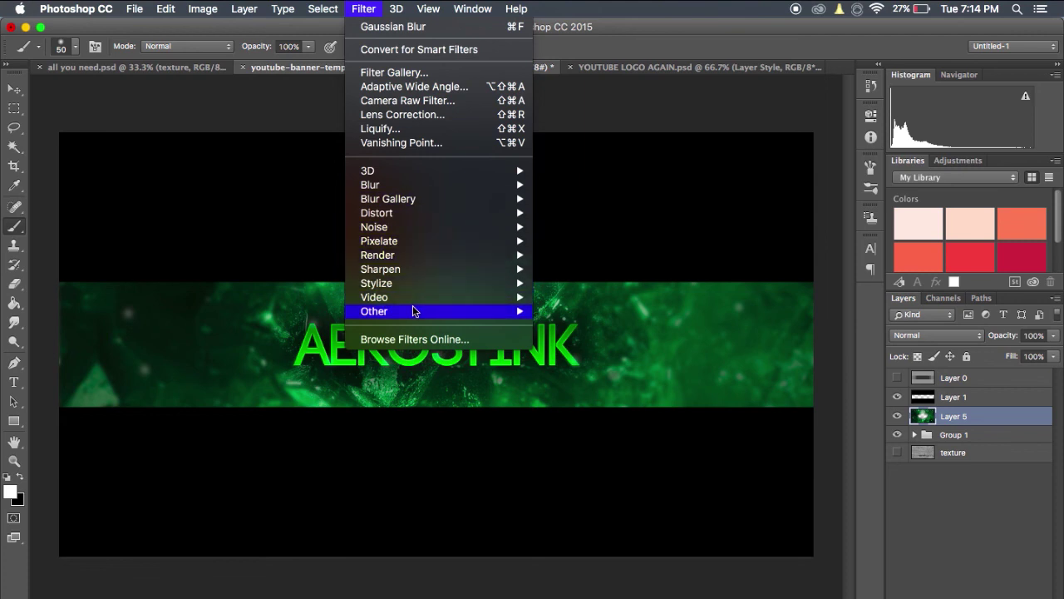
{"action": "mouse_move", "coordinate": [496, 311]}
{"action": "left_click", "coordinate": [564, 324]}
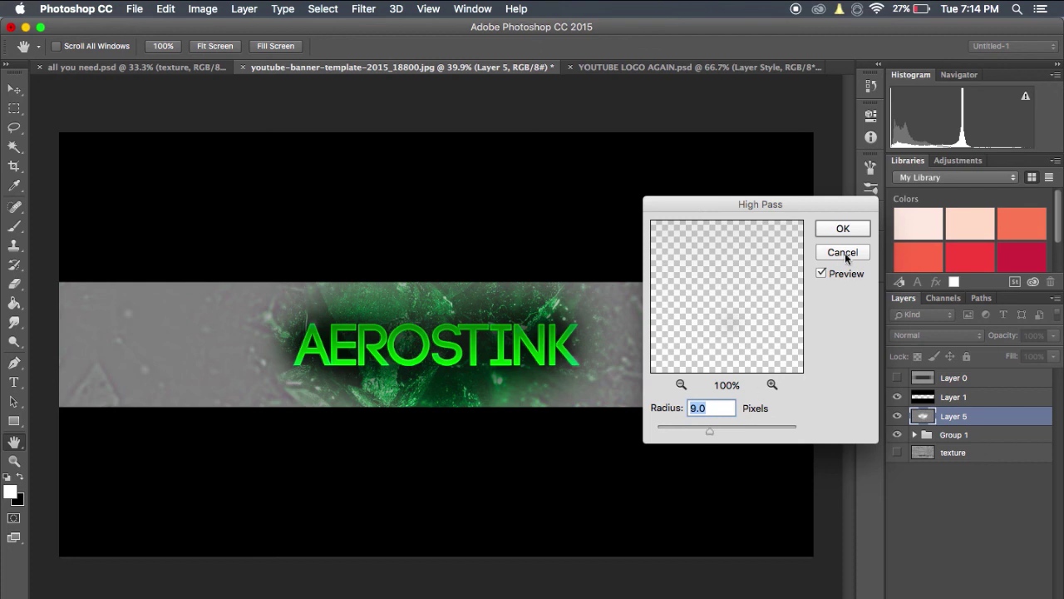
{"action": "key", "text": "Escape"}
{"action": "key", "text": "b"}
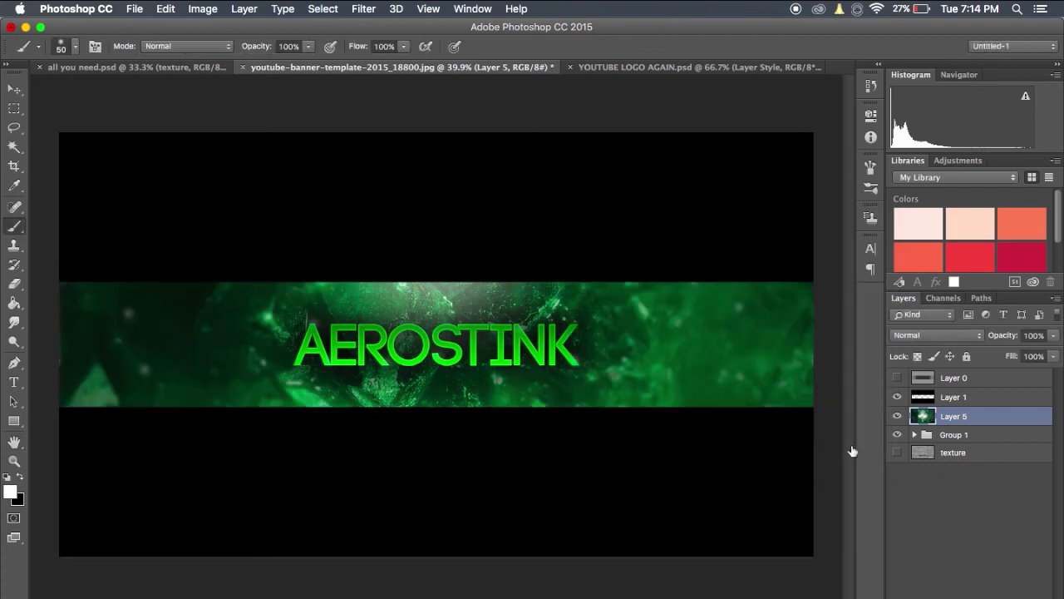
- Try the High Pass filter on a new empty layer above Layer 5 and delete that layer
{"action": "key", "text": "super+shift+alt+n"}
{"action": "left_click", "coordinate": [363, 8]}
{"action": "mouse_move", "coordinate": [408, 311]}
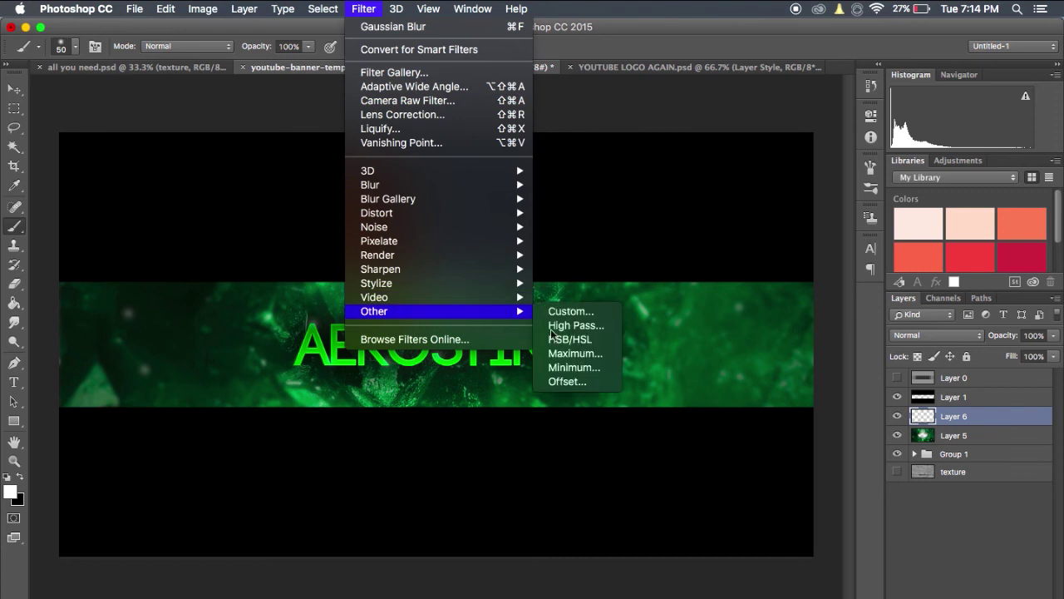
{"action": "left_click", "coordinate": [581, 325]}
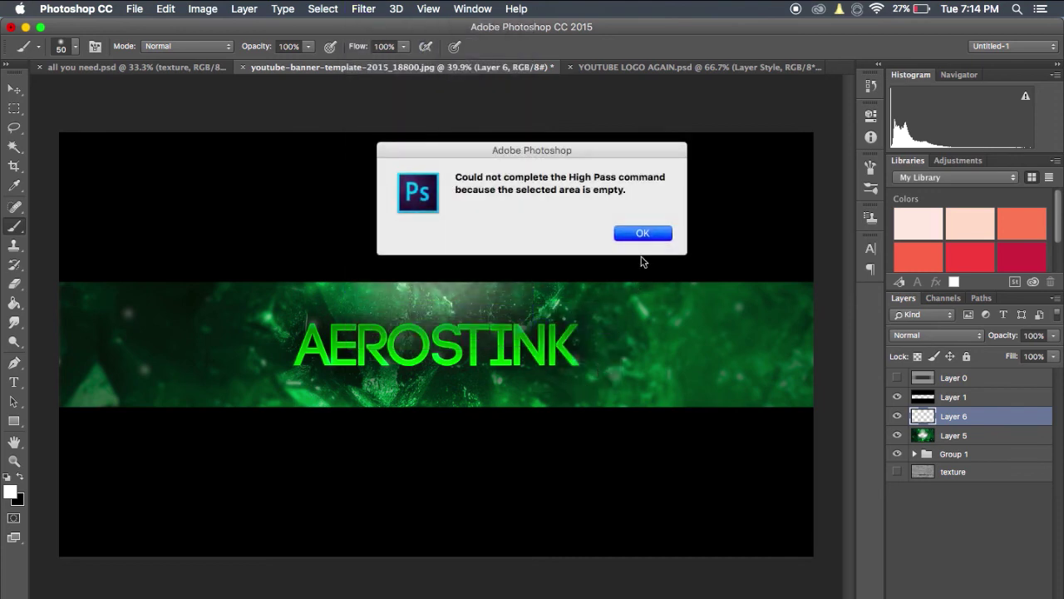
{"action": "left_click", "coordinate": [655, 235]}
{"action": "key", "text": "BackSpace"}
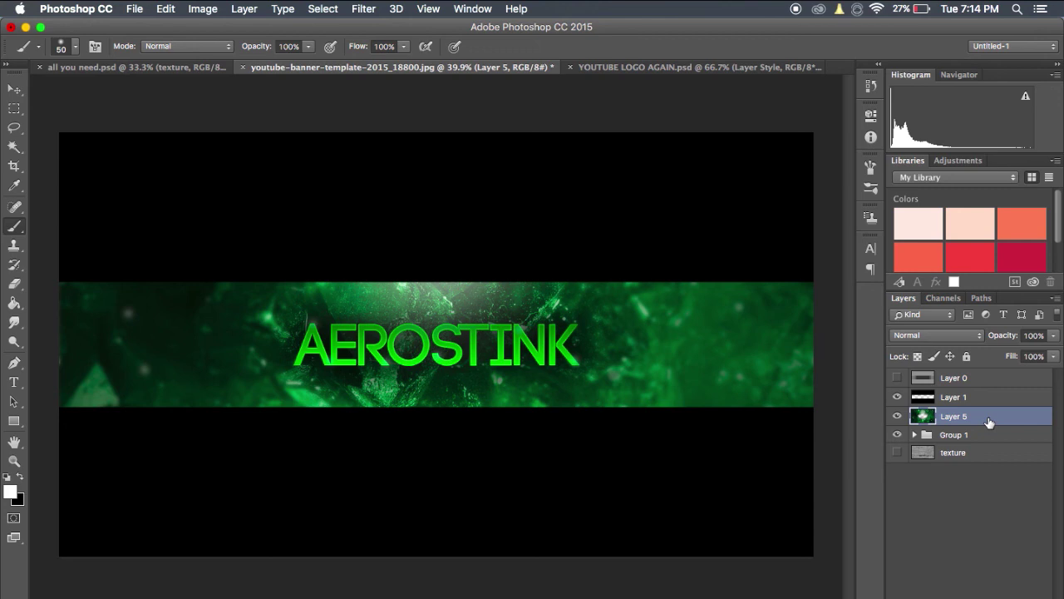
- Duplicate the merged Layer 5 and apply a High Pass filter with a 9.0 px radius to the copy
{"action": "key", "text": "super+j"}
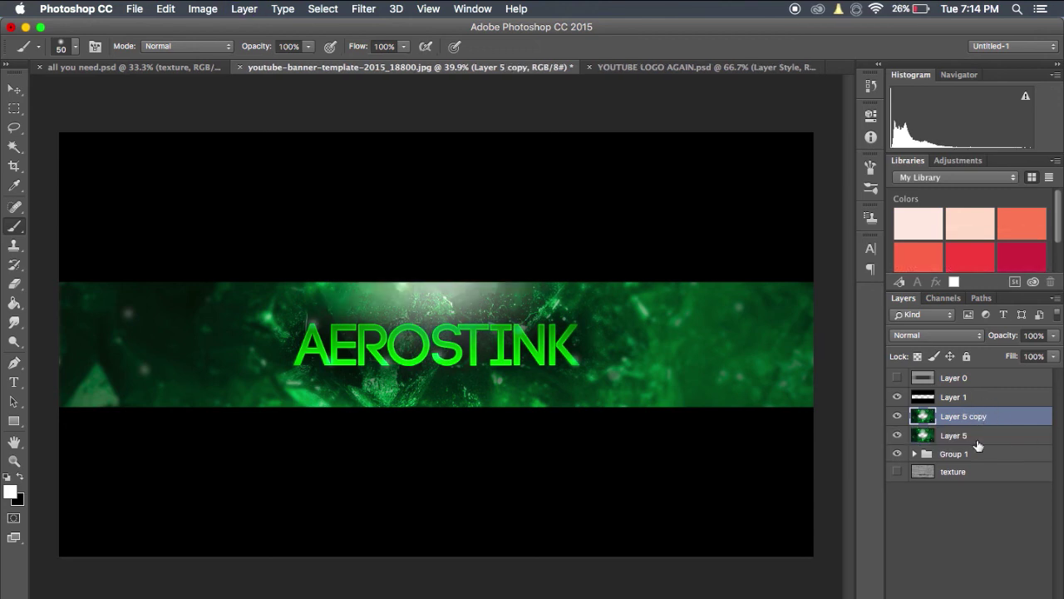
{"action": "left_click", "coordinate": [371, 8]}
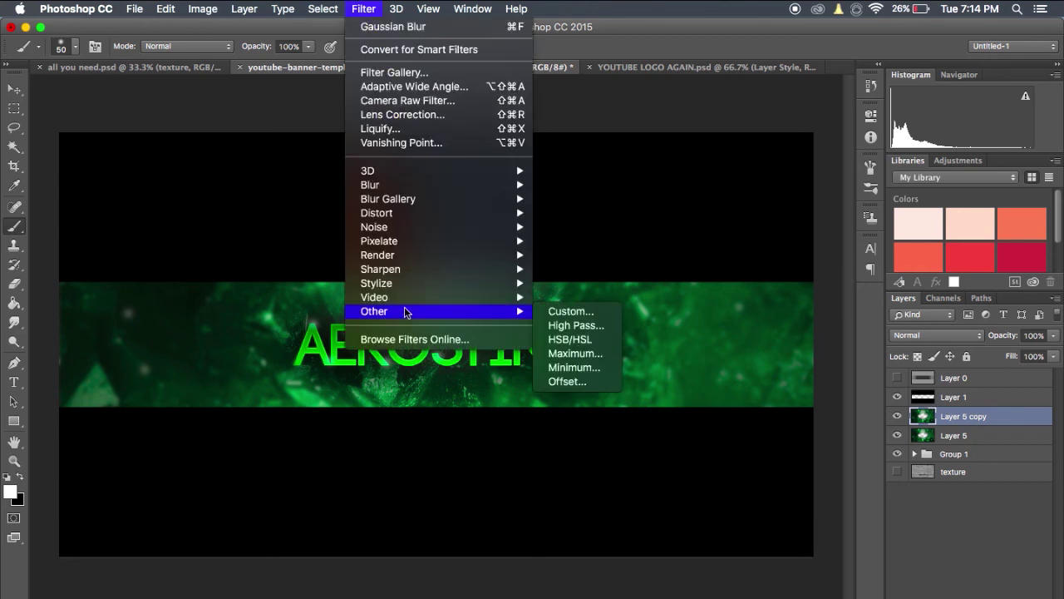
{"action": "left_click", "coordinate": [572, 352]}
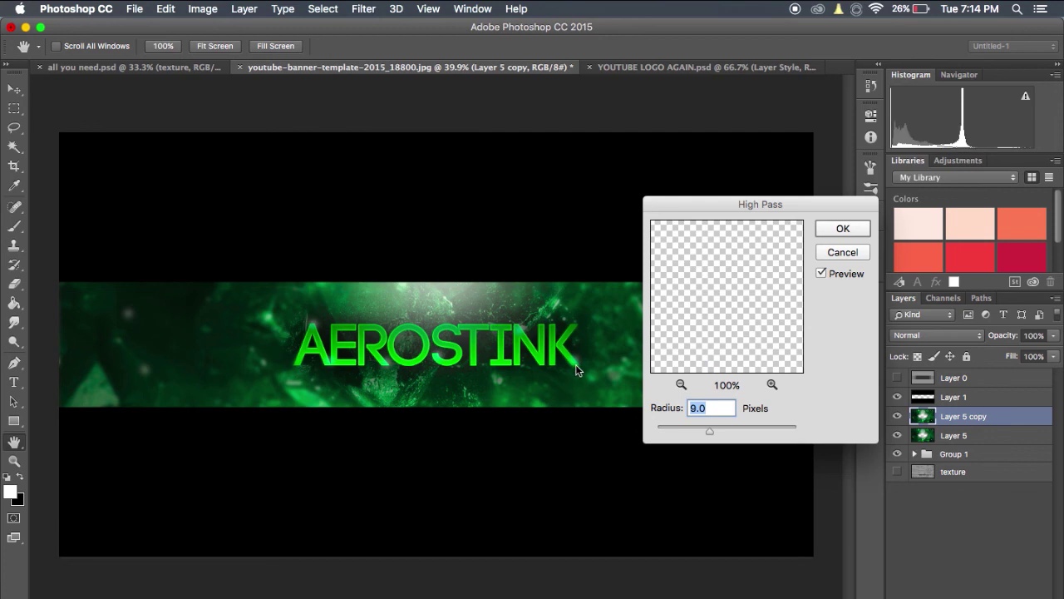
{"action": "left_click_drag", "start_coordinate": [708, 213], "coordinate": [746, 219]}
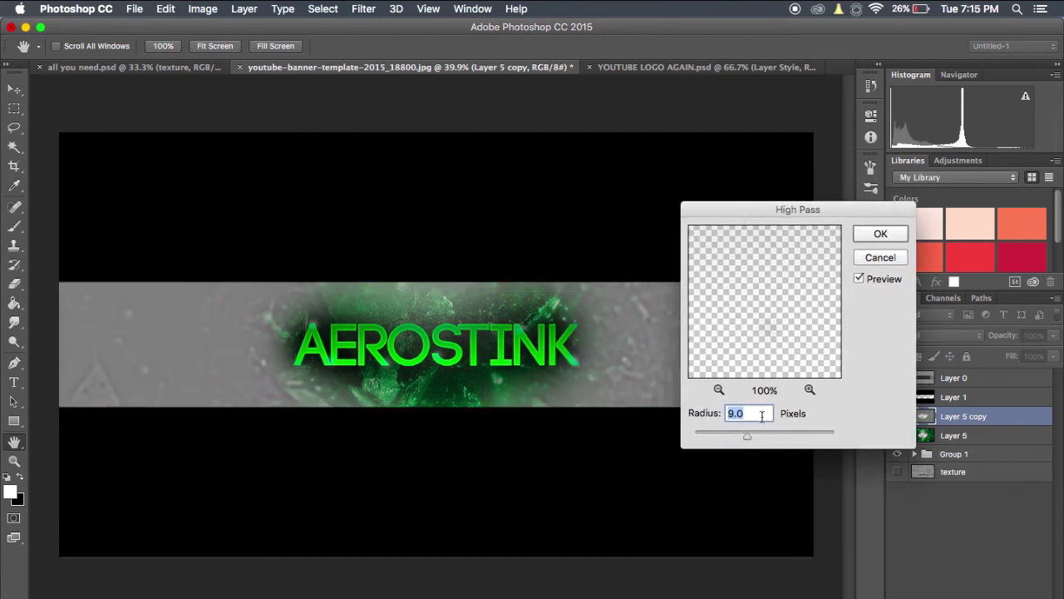
{"action": "left_click", "coordinate": [880, 236]}
- Lower the High Pass layer, Layer 5 copy, to 17% opacity and deselect all layers
{"action": "key", "text": "b"}
{"action": "left_click", "coordinate": [1054, 336]}
{"action": "left_click_drag", "start_coordinate": [1056, 350], "coordinate": [996, 350]}
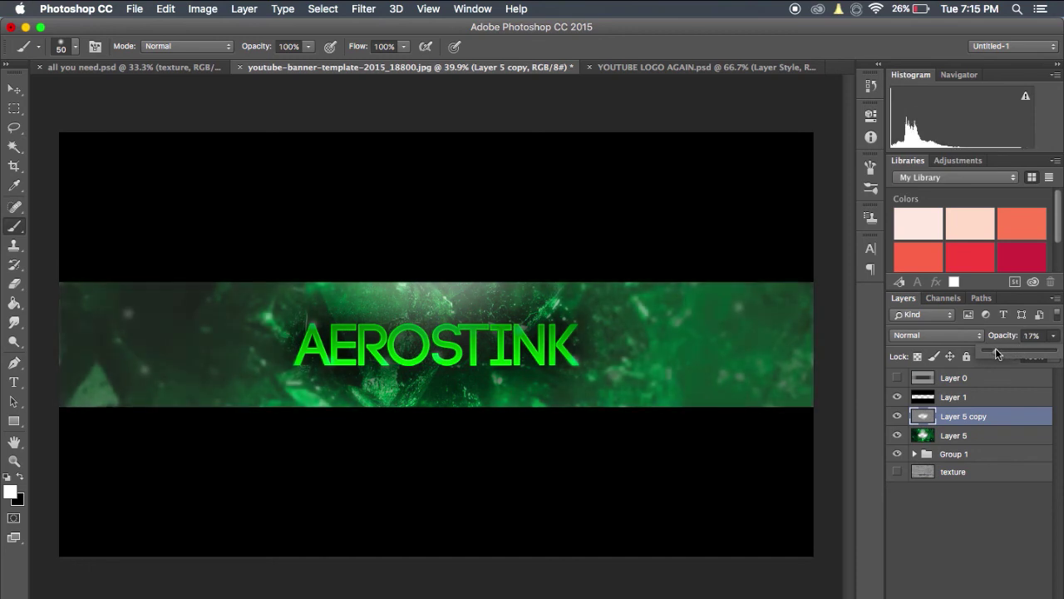
{"action": "left_click", "coordinate": [967, 494]}
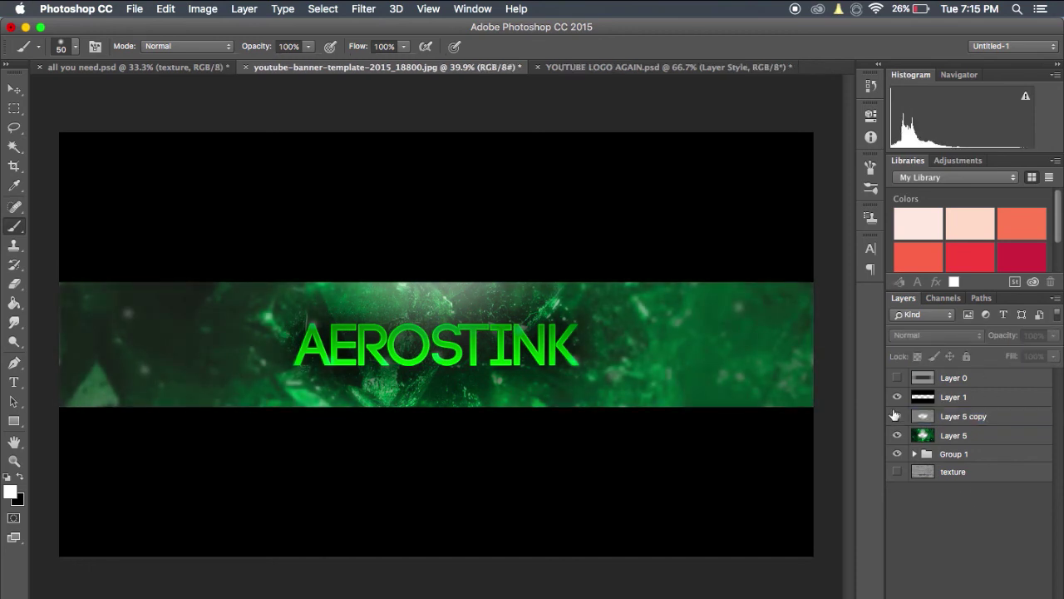
- Compare the banner with and without the High Pass layer, leave it shown and pick the Move tool
{"action": "left_click", "coordinate": [897, 415]}
{"action": "left_click", "coordinate": [897, 417]}
{"action": "left_click", "coordinate": [897, 418]}
{"action": "left_click", "coordinate": [897, 417]}
{"action": "left_click", "coordinate": [13, 89]}
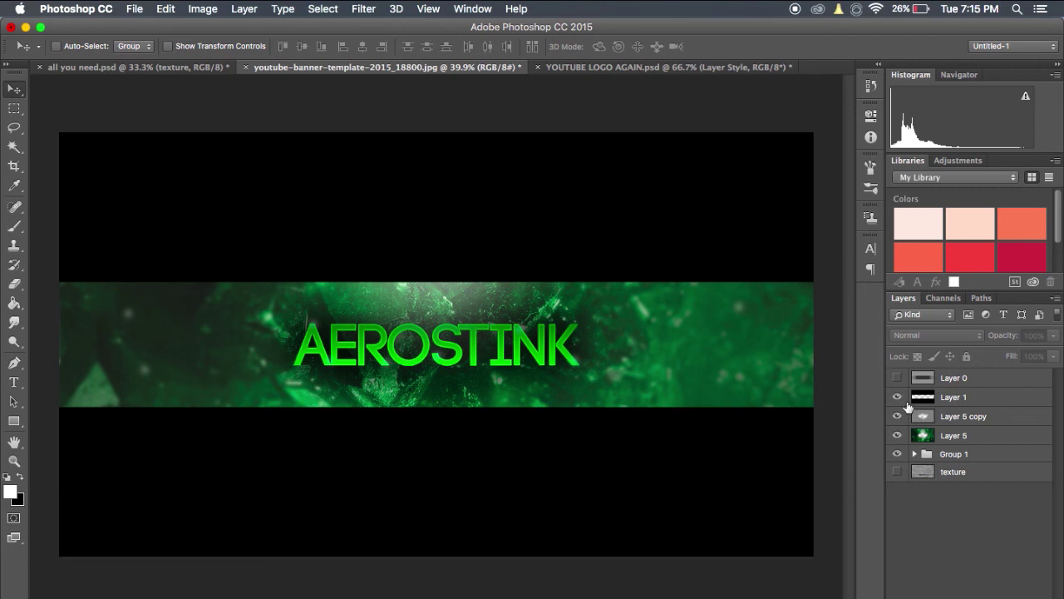